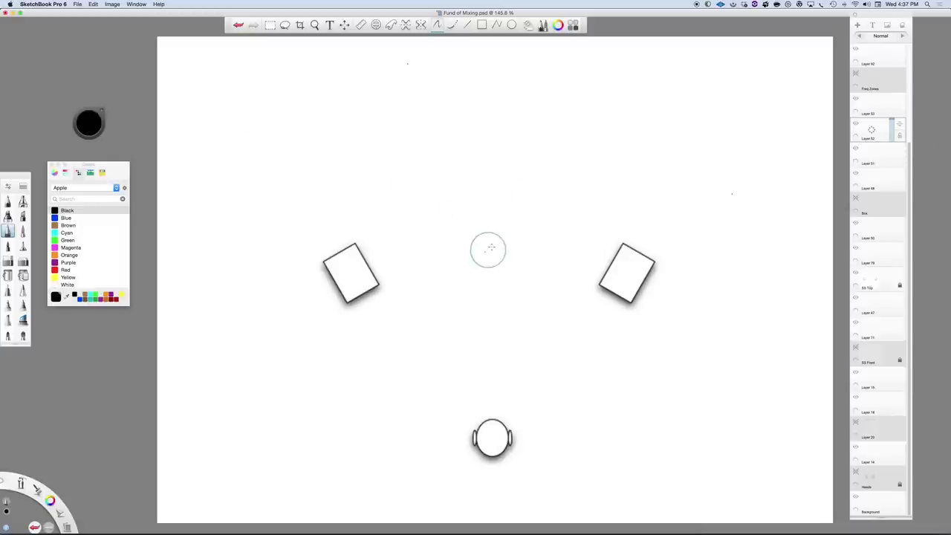
Scribble a small black blob above the head, between the two speaker boxes
mouse_move(484, 216)
mouse_down()
mouse_move(493, 221)
mouse_move(490, 244)
mouse_move(498, 228)
mouse_up()
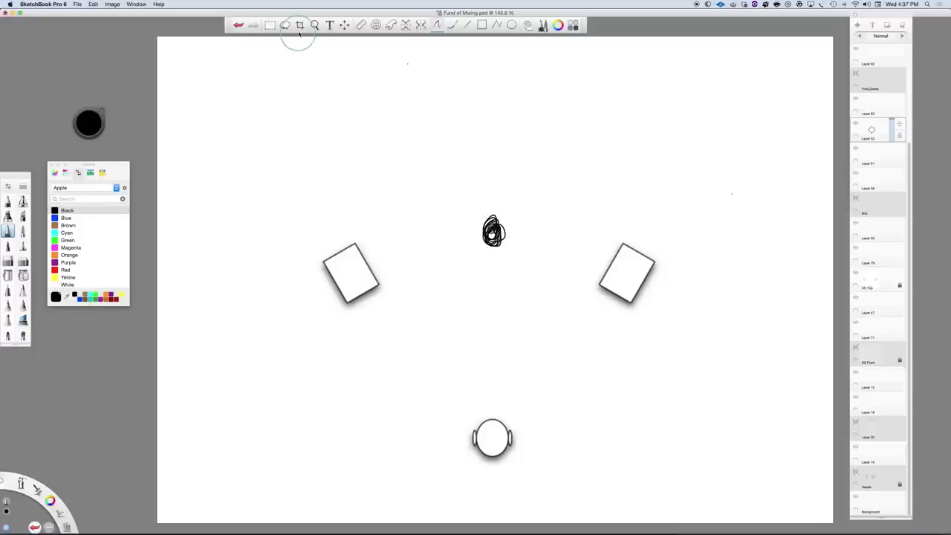
click(344, 24)
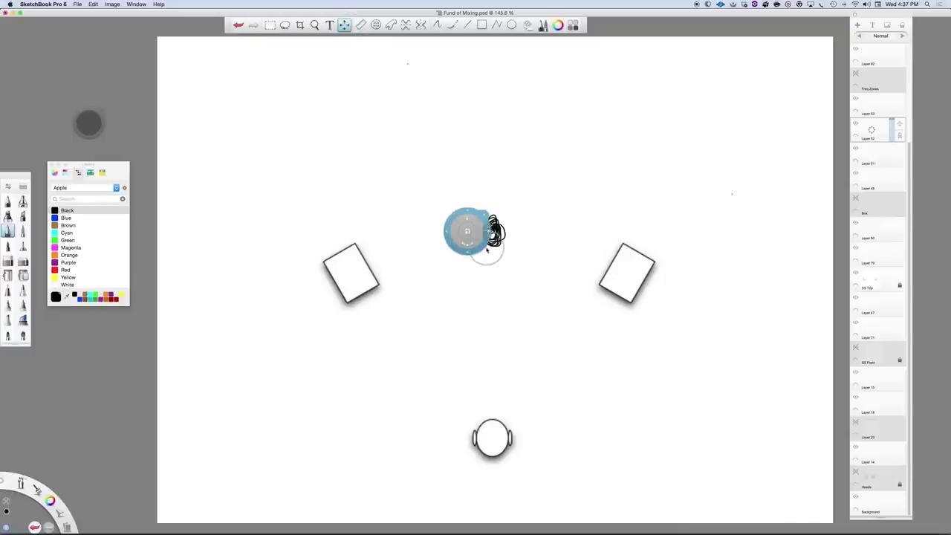
Drag the scribble around, finally placing it above the left speaker's inner side
mouse_move(478, 213)
mouse_down()
mouse_move(384, 230)
mouse_move(454, 255)
mouse_move(471, 309)
mouse_move(499, 121)
mouse_move(476, 269)
mouse_move(464, 260)
mouse_move(464, 284)
mouse_move(463, 272)
mouse_up()
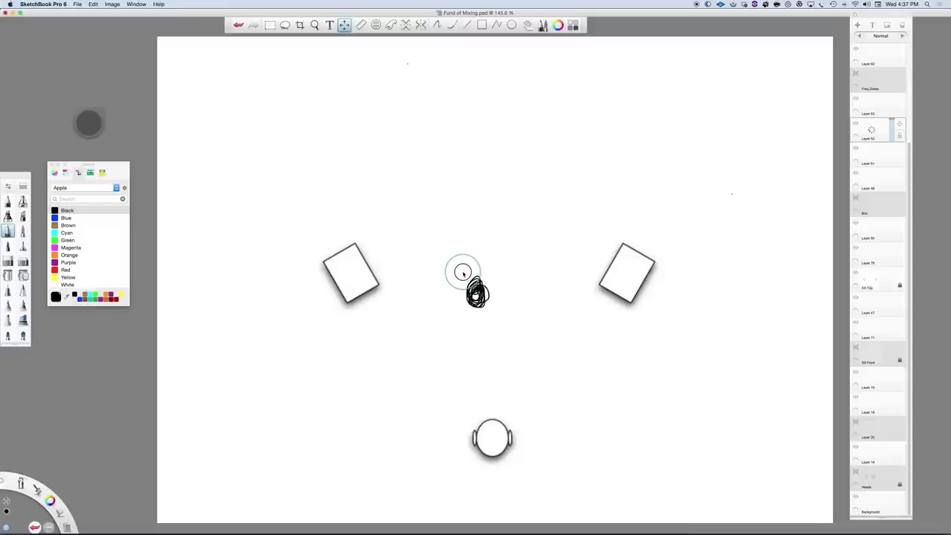
drag(462, 274, 462, 274)
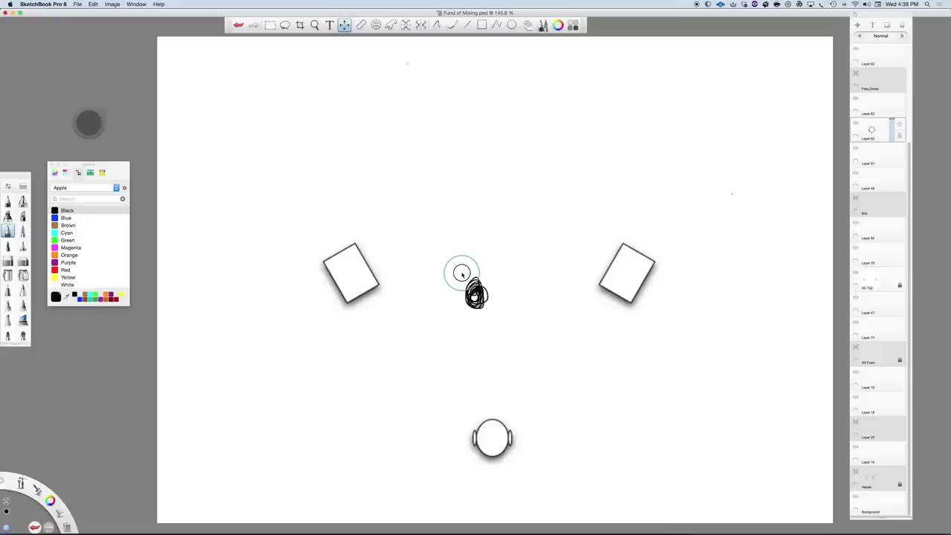
drag(462, 275, 460, 275)
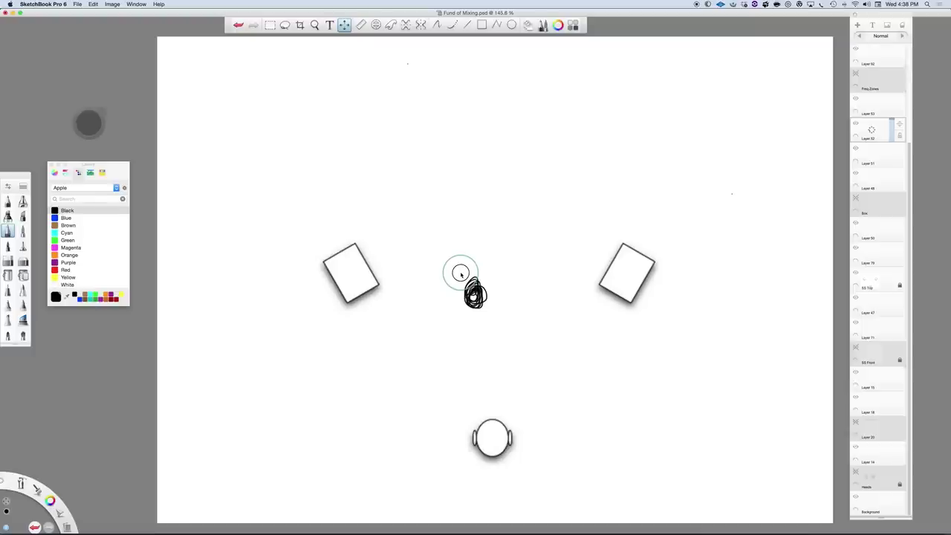
mouse_move(460, 274)
mouse_down()
mouse_move(461, 261)
mouse_move(476, 287)
mouse_up()
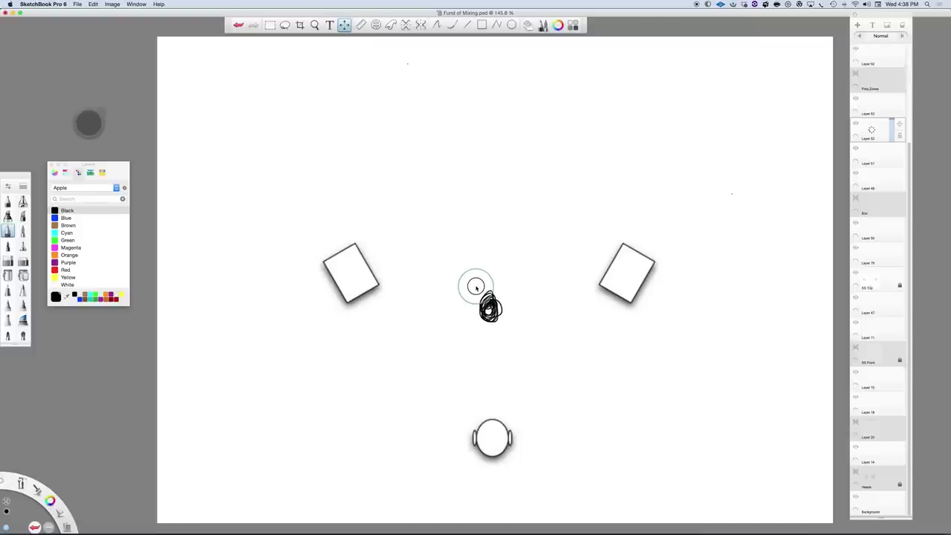
drag(476, 288, 477, 268)
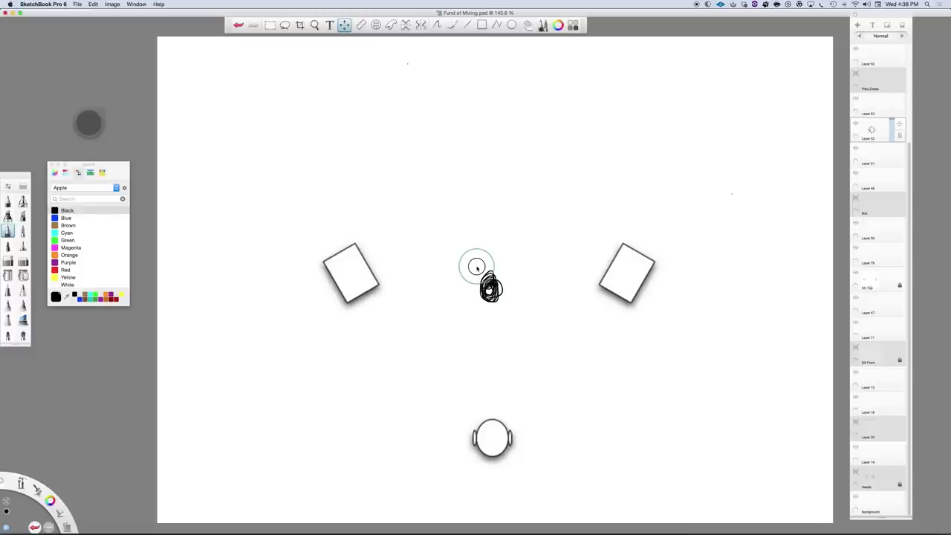
mouse_move(477, 267)
mouse_down()
mouse_move(484, 221)
mouse_move(409, 215)
mouse_up()
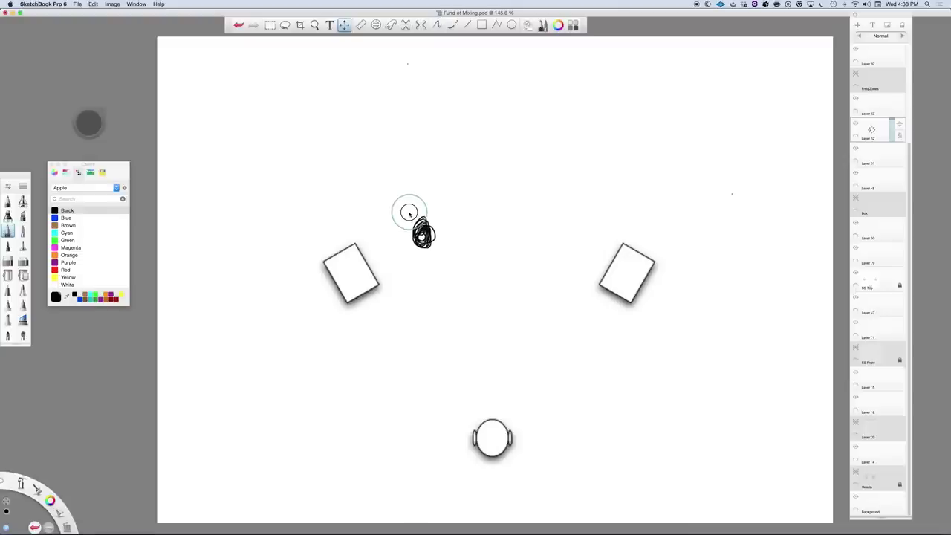
Reposition the scribble back to the centre, just above and between the speaker boxes
drag(411, 206, 409, 204)
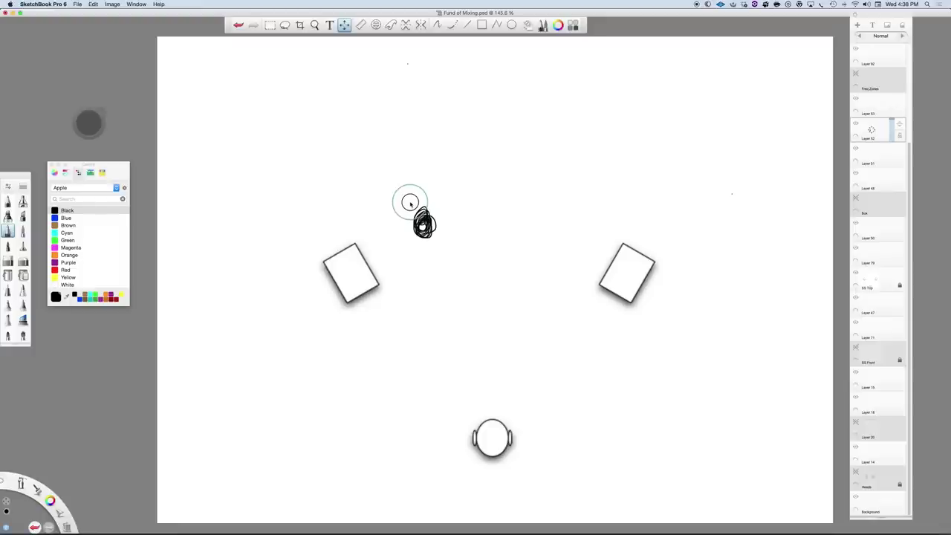
mouse_move(410, 204)
mouse_down()
mouse_move(448, 221)
mouse_move(461, 285)
mouse_move(418, 245)
mouse_move(397, 174)
mouse_move(410, 196)
mouse_up()
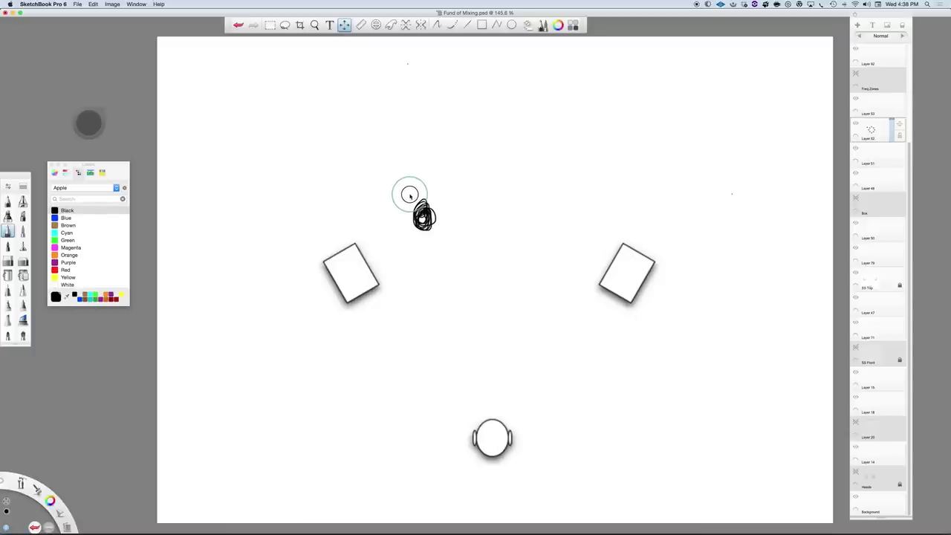
drag(409, 195, 409, 188)
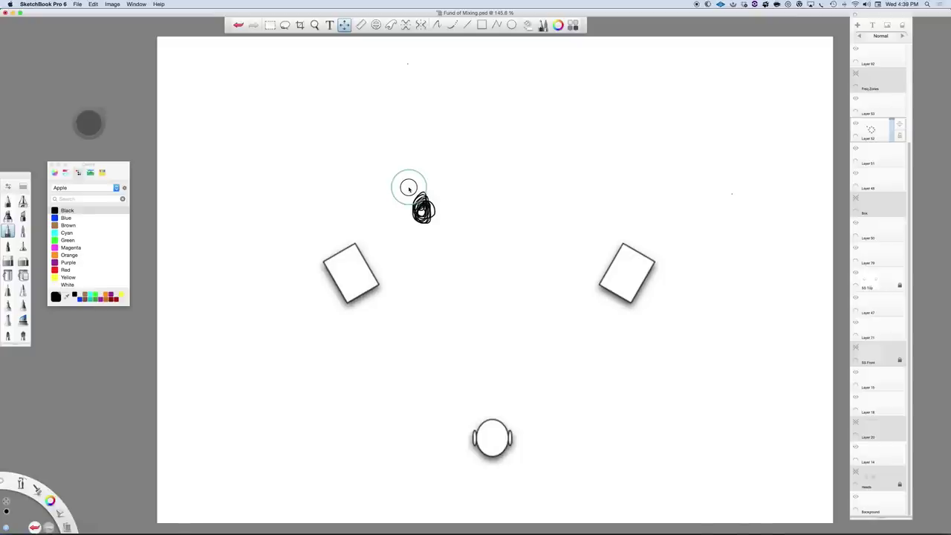
mouse_move(409, 188)
mouse_down()
mouse_move(409, 221)
mouse_move(411, 175)
mouse_move(408, 225)
mouse_move(414, 181)
mouse_up()
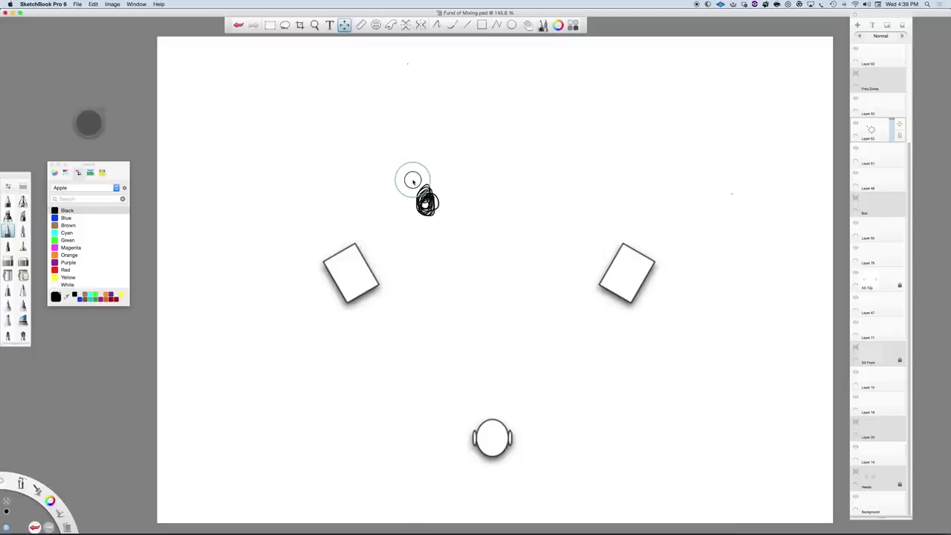
drag(413, 180, 414, 185)
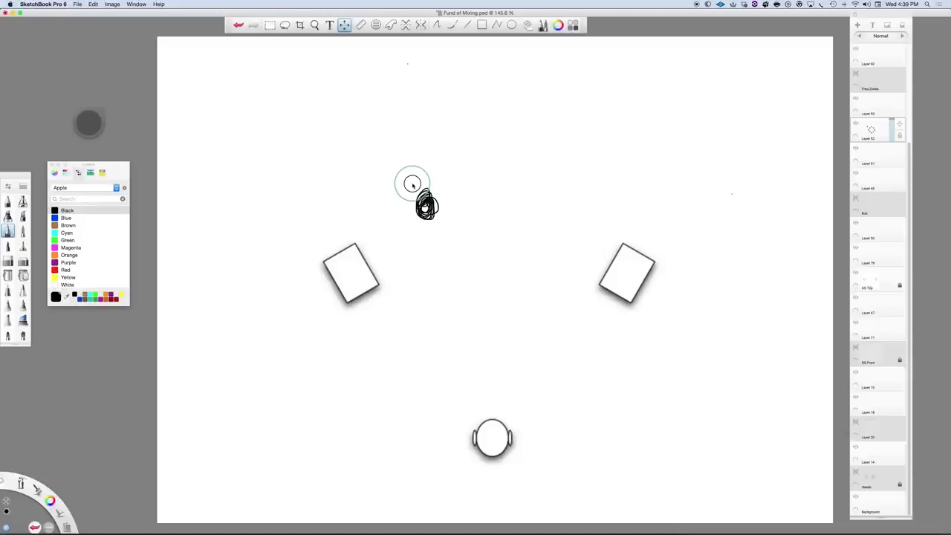
drag(412, 185, 410, 188)
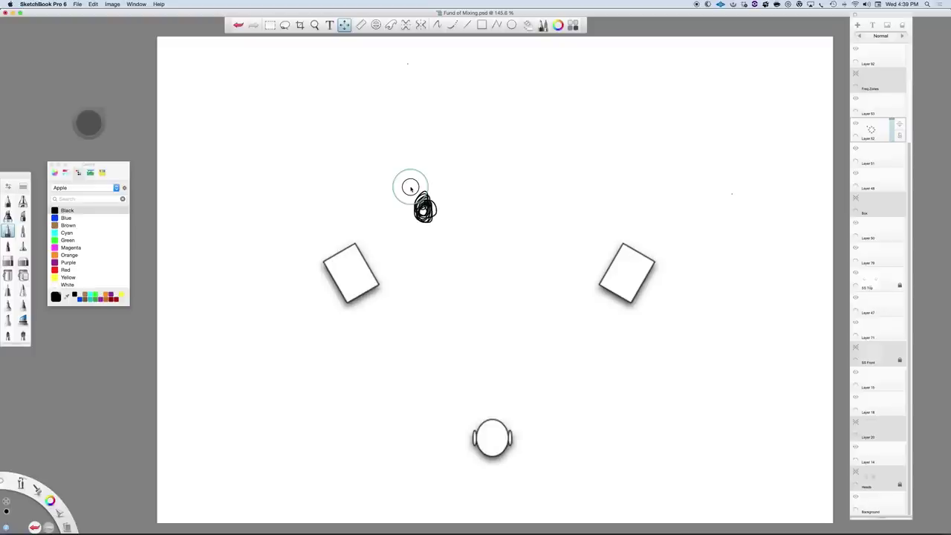
mouse_move(411, 188)
mouse_down()
mouse_move(406, 219)
mouse_move(494, 218)
mouse_move(473, 189)
mouse_move(485, 230)
mouse_move(474, 215)
mouse_move(479, 221)
mouse_move(467, 225)
mouse_move(480, 205)
mouse_move(466, 213)
mouse_move(471, 220)
mouse_up()
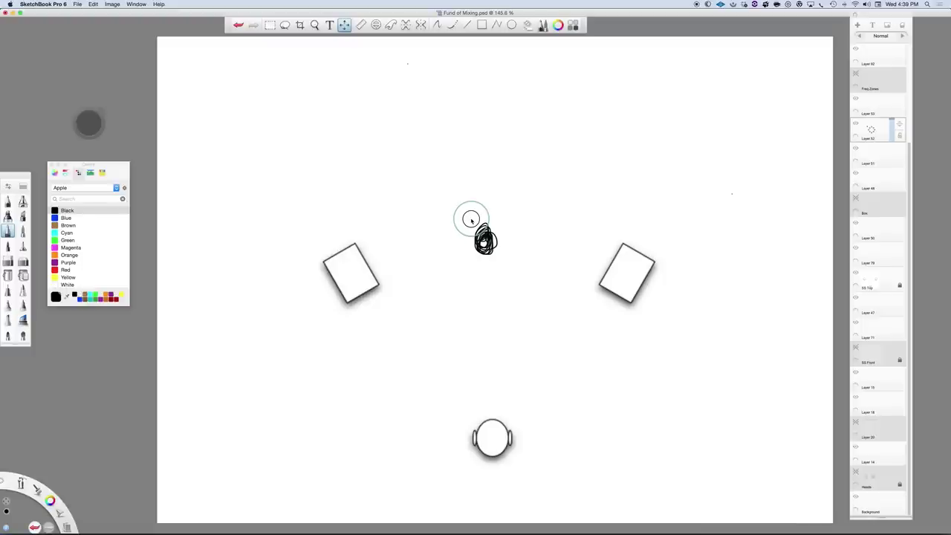
mouse_move(469, 233)
mouse_down()
mouse_move(472, 183)
mouse_move(471, 245)
mouse_move(465, 239)
mouse_move(457, 261)
mouse_move(469, 305)
mouse_move(469, 220)
mouse_move(484, 184)
mouse_move(467, 243)
mouse_move(471, 272)
mouse_move(469, 194)
mouse_up()
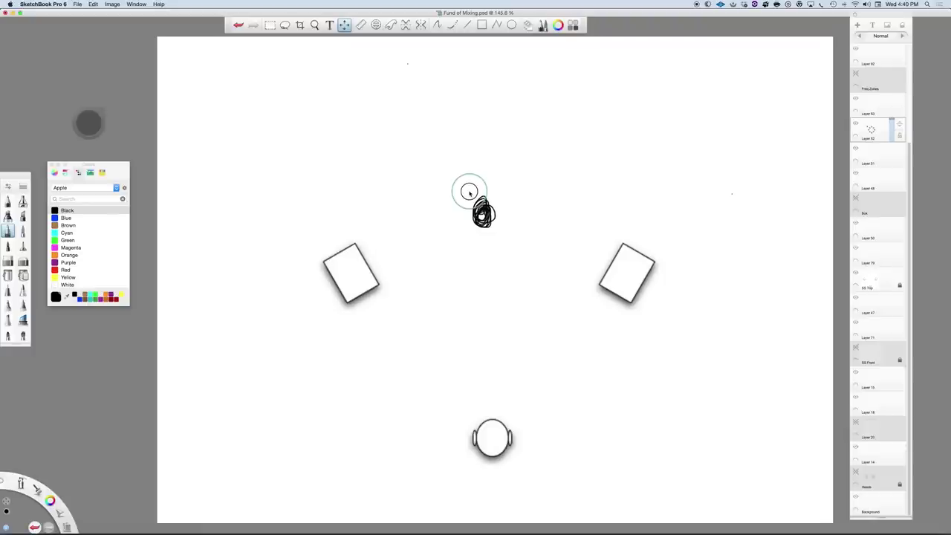
mouse_move(469, 192)
mouse_down()
mouse_move(443, 180)
mouse_move(434, 248)
mouse_move(462, 277)
mouse_move(484, 166)
mouse_move(484, 221)
mouse_move(493, 180)
mouse_move(456, 210)
mouse_move(487, 202)
mouse_up()
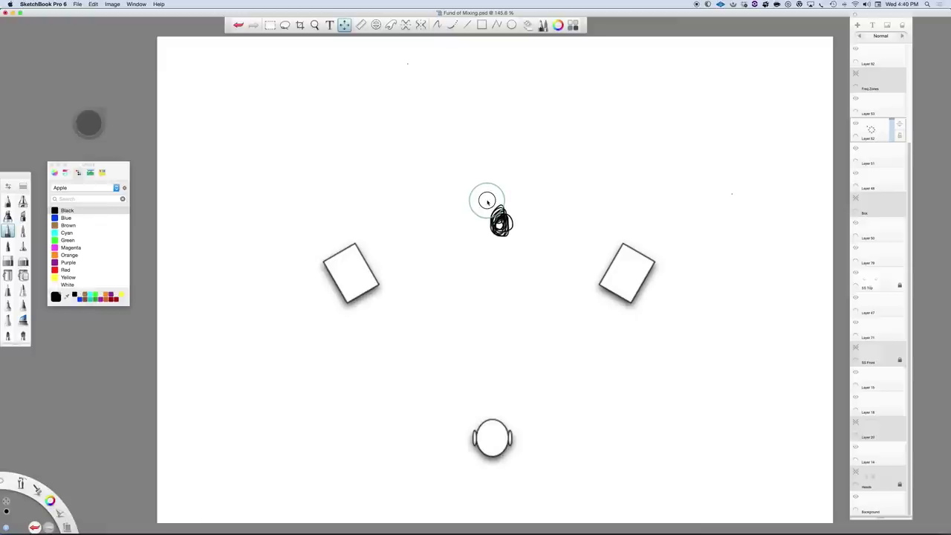
mouse_move(486, 200)
mouse_down()
mouse_move(483, 223)
mouse_move(483, 202)
mouse_move(483, 223)
mouse_move(474, 219)
mouse_up()
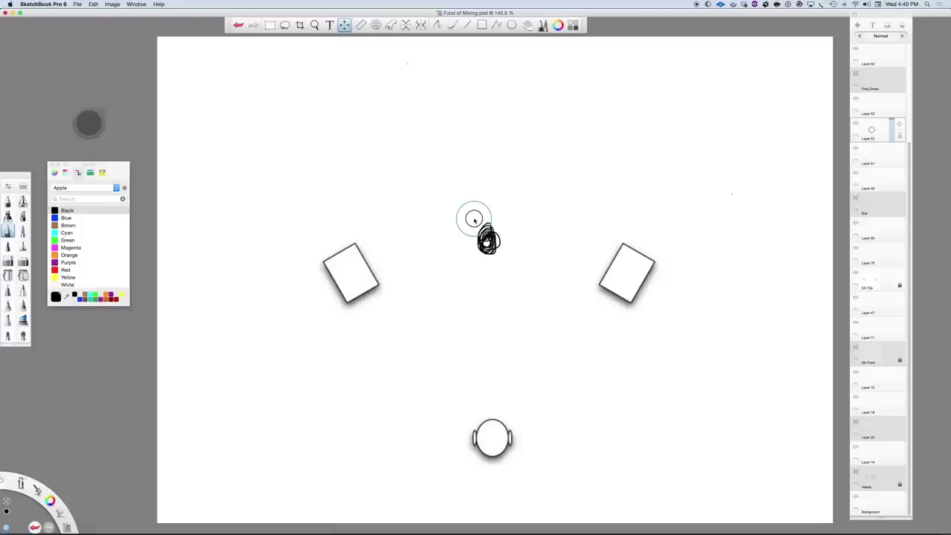
click(474, 220)
mouse_move(474, 223)
mouse_down()
mouse_move(405, 215)
mouse_move(416, 220)
mouse_up()
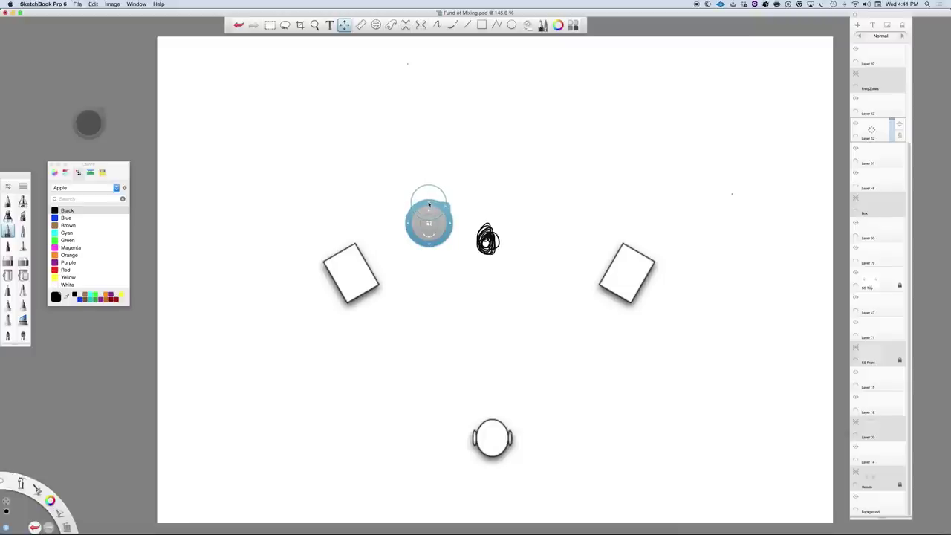
Nudge the scribble slightly down and left, then go to Layer 52 in the Layer Editor
click(429, 204)
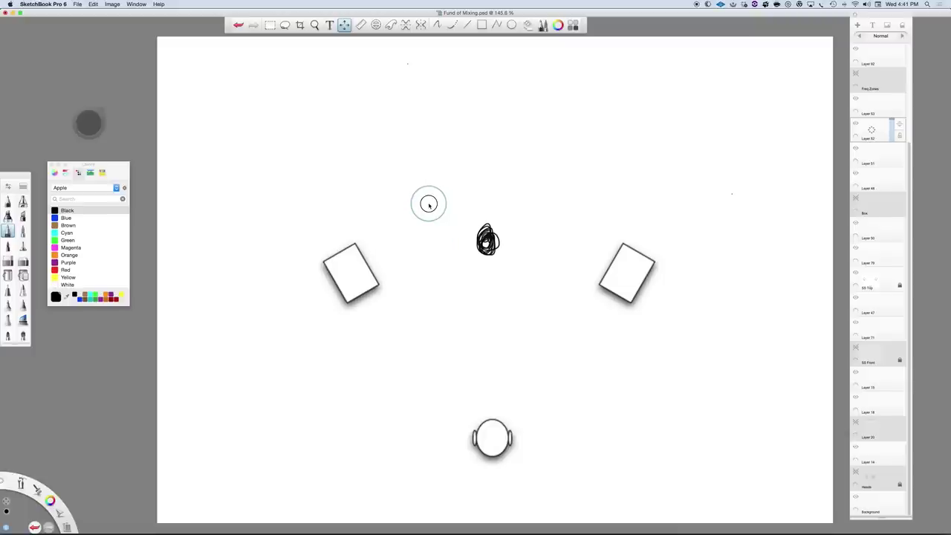
mouse_move(429, 205)
mouse_down()
mouse_move(451, 227)
mouse_move(420, 208)
mouse_move(448, 233)
mouse_move(417, 246)
mouse_move(309, 253)
mouse_move(369, 258)
mouse_move(432, 293)
mouse_move(456, 218)
mouse_move(446, 277)
mouse_move(435, 200)
mouse_move(423, 261)
mouse_move(314, 246)
mouse_move(584, 272)
mouse_move(354, 248)
mouse_move(266, 263)
mouse_move(405, 264)
mouse_move(592, 289)
mouse_move(405, 240)
mouse_move(413, 247)
mouse_up()
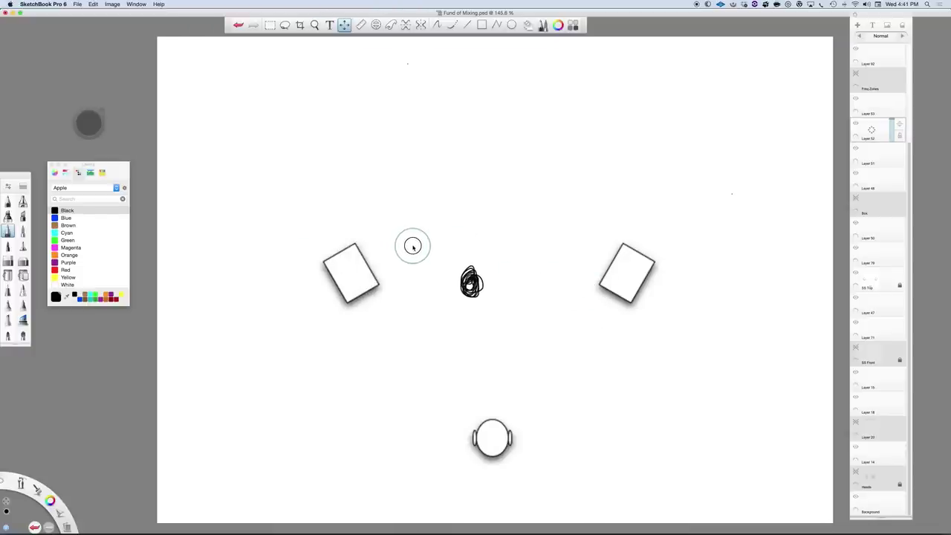
drag(413, 247, 863, 122)
Hide Layer 52, make Layer 53 active, and brush a wide looping scribble above both speakers
click(859, 124)
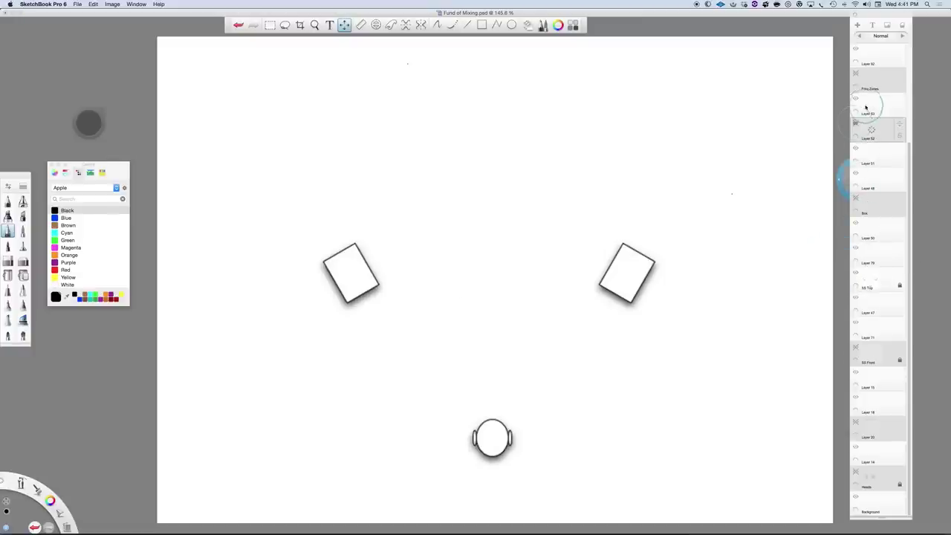
click(877, 112)
drag(817, 104, 389, 31)
click(436, 25)
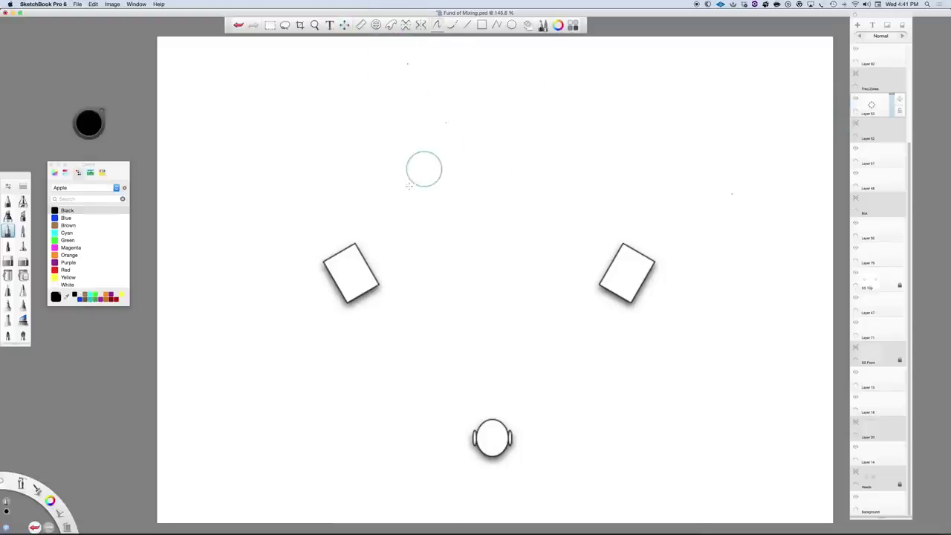
mouse_move(361, 186)
mouse_down()
mouse_move(474, 226)
mouse_move(626, 217)
mouse_move(537, 180)
mouse_move(391, 165)
mouse_move(378, 194)
mouse_move(353, 195)
mouse_move(454, 196)
mouse_move(390, 197)
mouse_move(464, 212)
mouse_move(639, 213)
mouse_move(552, 181)
mouse_move(589, 204)
mouse_move(458, 174)
mouse_move(509, 190)
mouse_move(457, 175)
mouse_move(441, 186)
mouse_move(375, 186)
mouse_up()
Raise the wide scribble and scale it to about 77% into a compact central blob
click(344, 24)
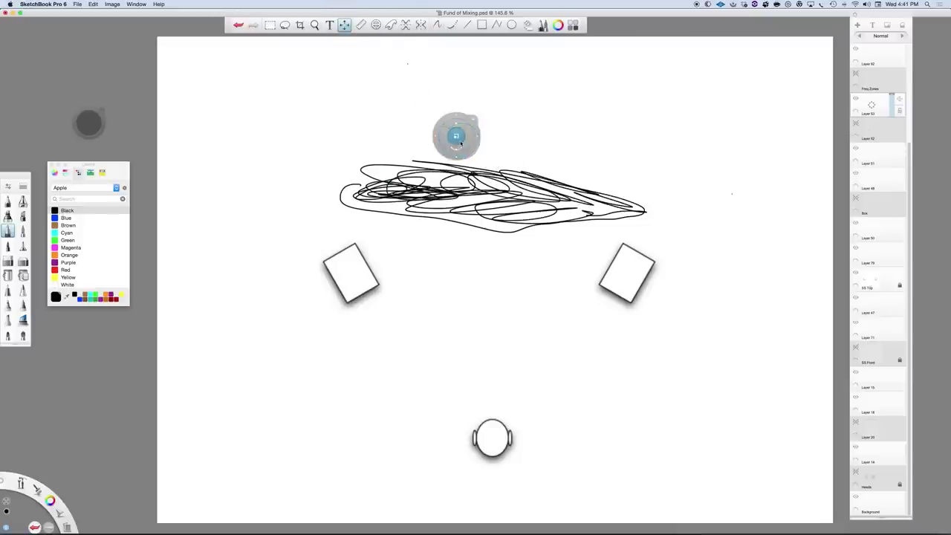
mouse_move(458, 121)
mouse_down()
mouse_move(457, 159)
mouse_move(456, 97)
mouse_move(460, 104)
mouse_up()
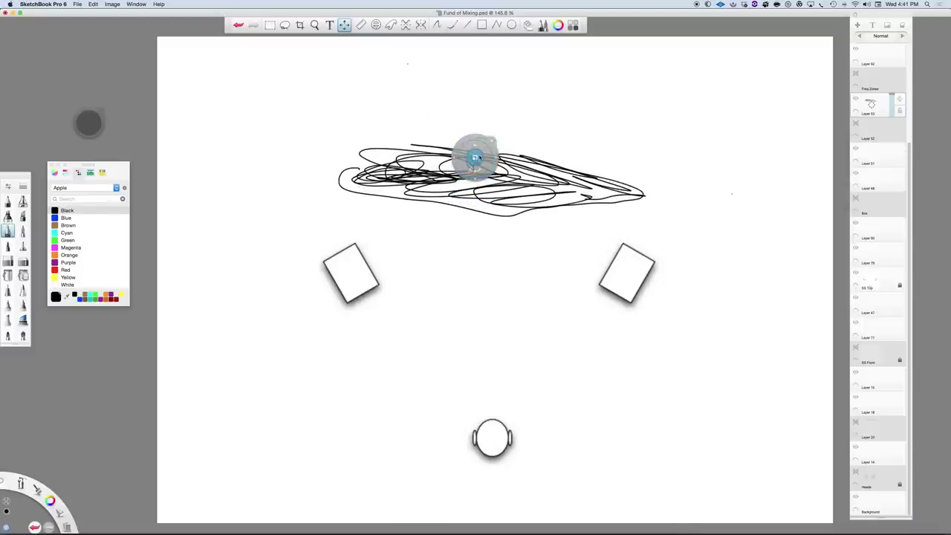
drag(477, 132, 481, 128)
mouse_move(475, 148)
mouse_down()
mouse_move(437, 152)
mouse_move(488, 144)
mouse_up()
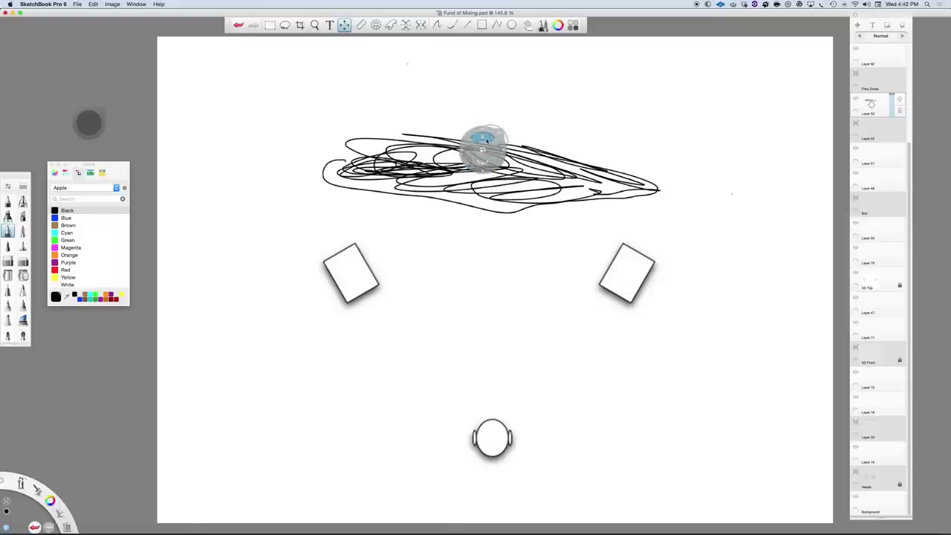
drag(484, 143, 439, 147)
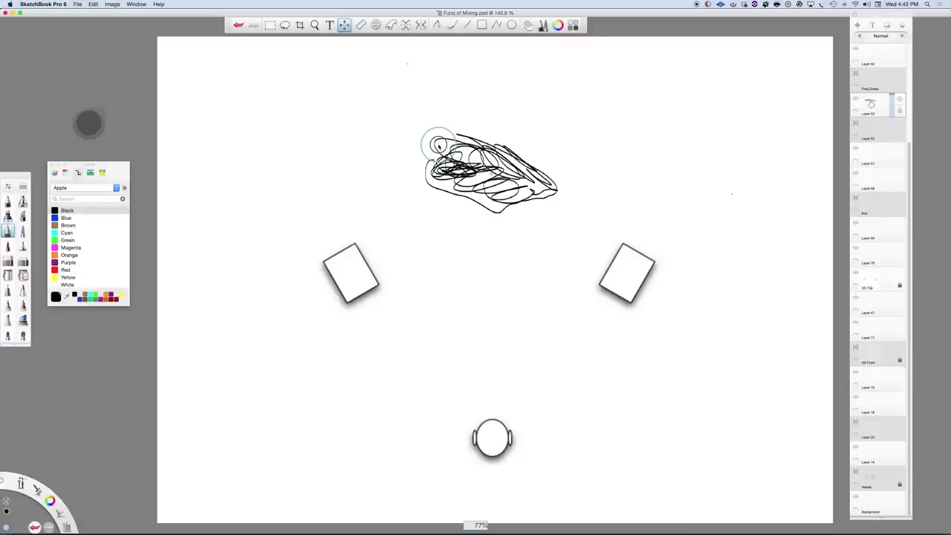
mouse_move(440, 146)
mouse_down()
mouse_move(491, 132)
mouse_move(591, 159)
mouse_move(534, 160)
mouse_move(507, 176)
mouse_move(439, 174)
mouse_move(442, 188)
mouse_move(463, 181)
mouse_move(453, 171)
mouse_move(389, 180)
mouse_move(391, 171)
mouse_move(380, 216)
mouse_move(567, 212)
mouse_move(575, 196)
mouse_move(556, 201)
mouse_up()
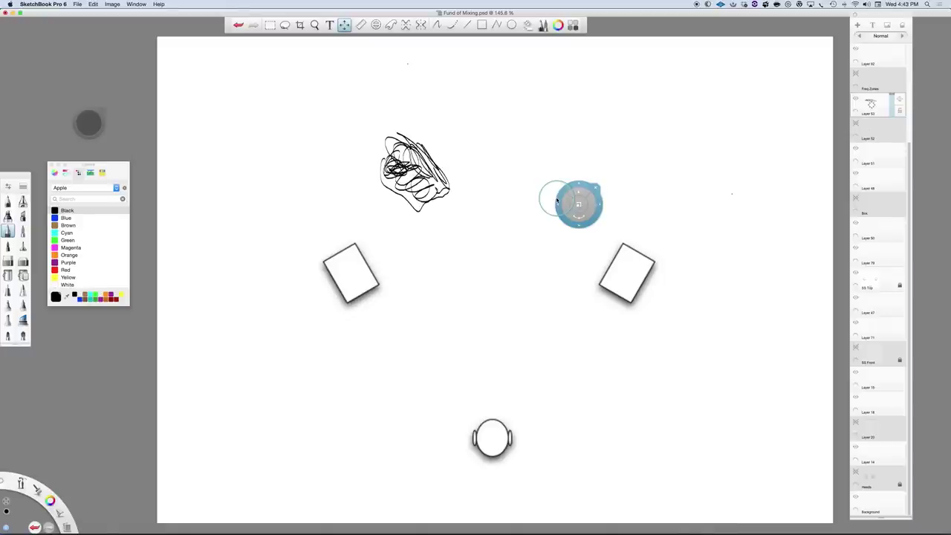
mouse_move(557, 200)
mouse_down()
mouse_move(257, 90)
mouse_move(305, 159)
mouse_move(351, 157)
mouse_move(348, 145)
mouse_move(367, 141)
mouse_move(319, 166)
mouse_move(290, 102)
mouse_move(510, 96)
mouse_move(633, 139)
mouse_move(573, 280)
mouse_move(283, 276)
mouse_move(466, 149)
mouse_up()
mouse_move(272, 331)
mouse_down()
mouse_move(270, 340)
mouse_move(406, 372)
mouse_move(516, 382)
mouse_move(341, 320)
mouse_move(501, 350)
mouse_move(657, 335)
mouse_move(684, 304)
mouse_move(711, 164)
mouse_move(691, 95)
mouse_move(688, 43)
mouse_move(608, 28)
mouse_move(272, 39)
mouse_move(227, 267)
mouse_move(317, 298)
mouse_move(338, 83)
mouse_move(262, 311)
mouse_move(312, 331)
mouse_move(500, 327)
mouse_move(394, 219)
mouse_move(553, 78)
mouse_move(573, 312)
mouse_move(475, 292)
mouse_move(435, 272)
mouse_up()
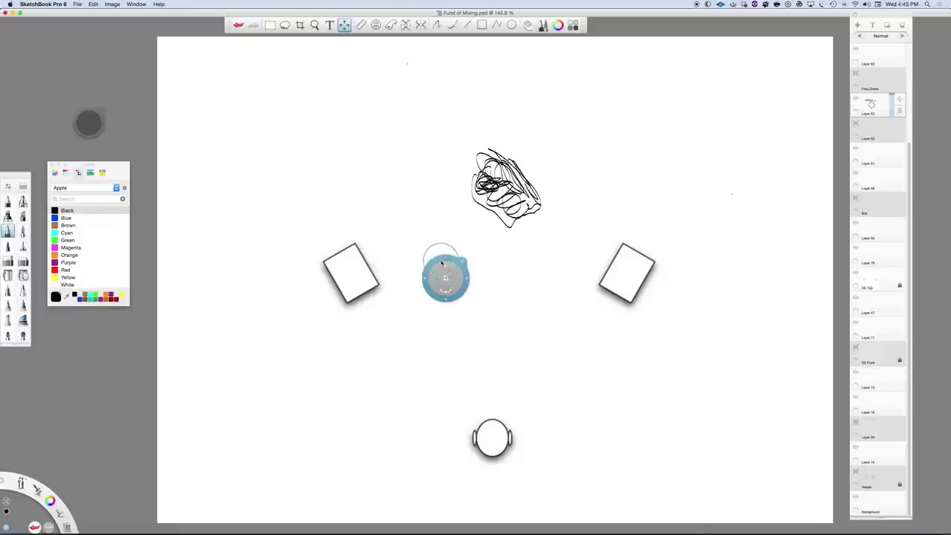
click(444, 264)
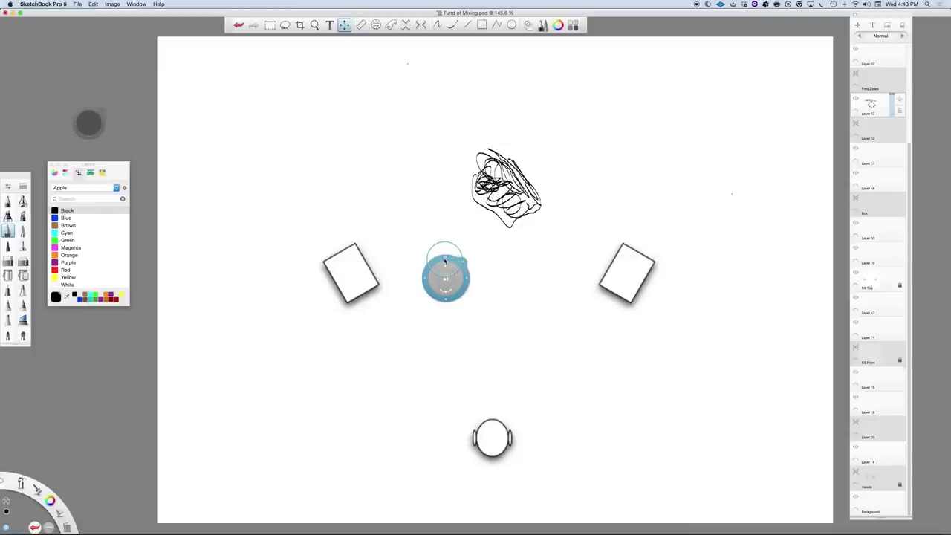
key(super+Tab)
key(super+Tab)
key(super+Tab)
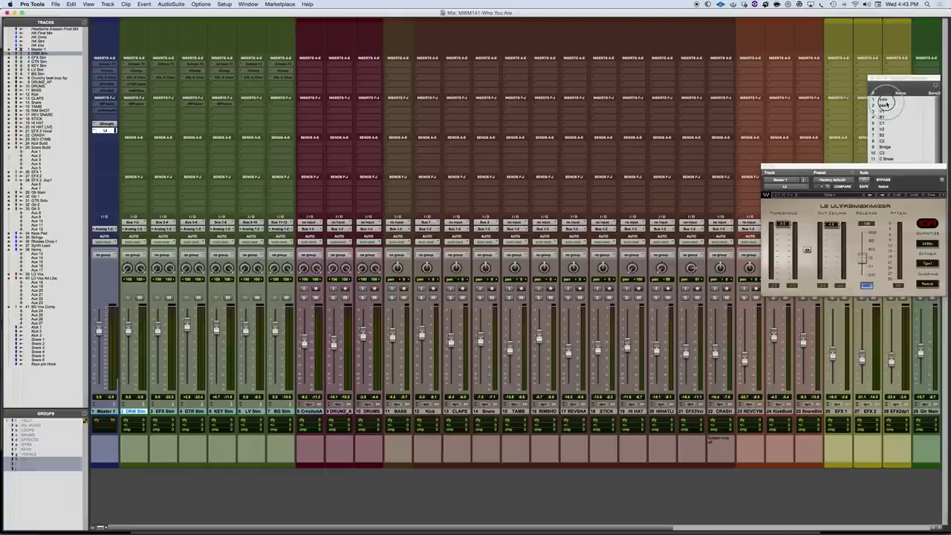
Bring Memory Locations to the front and open the Color Palette, moving it higher on screen
click(886, 104)
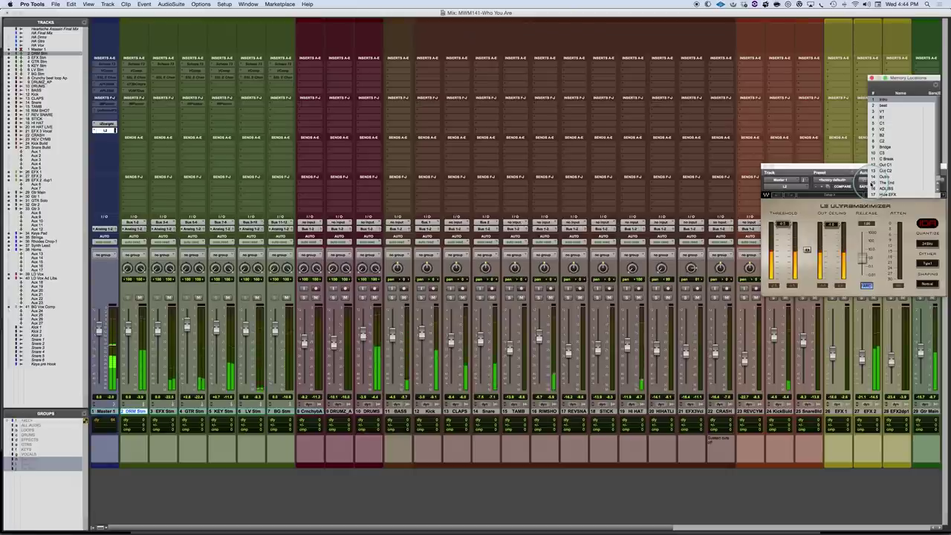
click(248, 4)
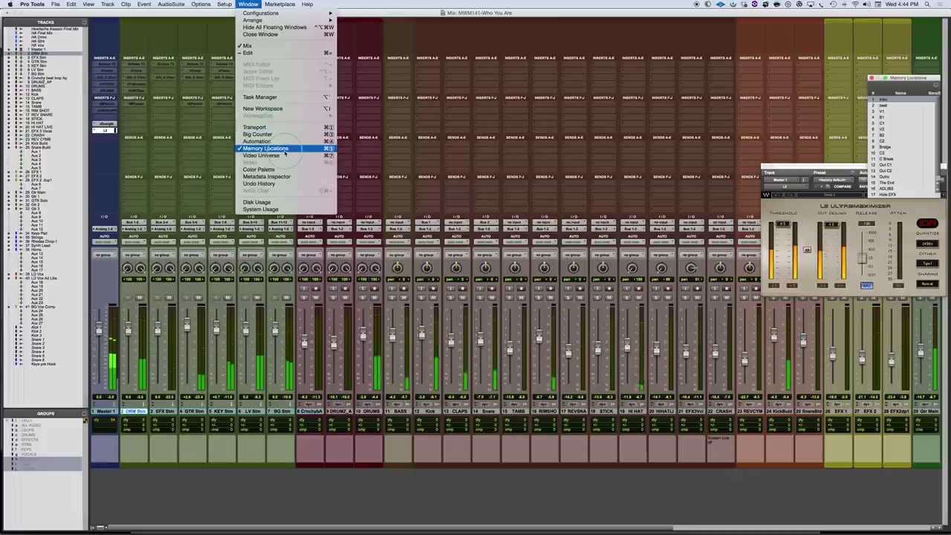
click(269, 170)
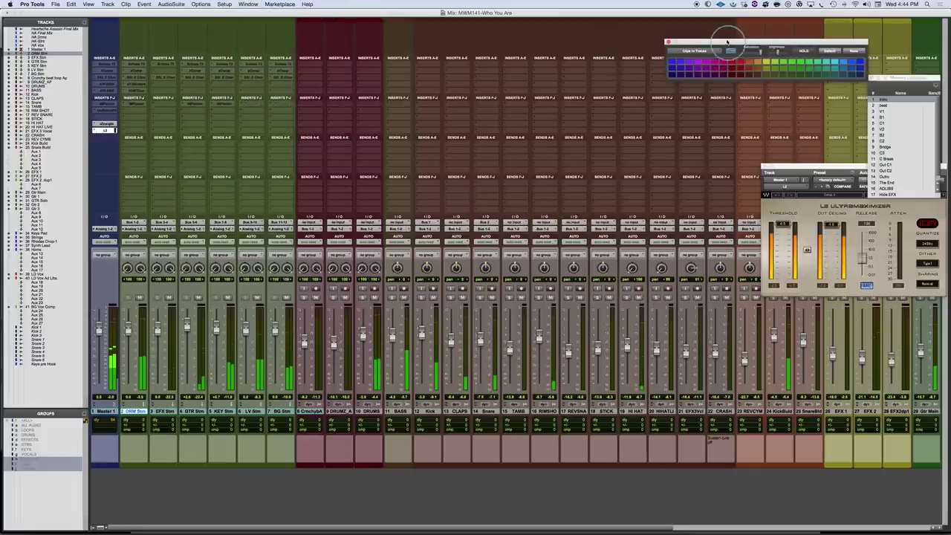
drag(728, 42, 721, 27)
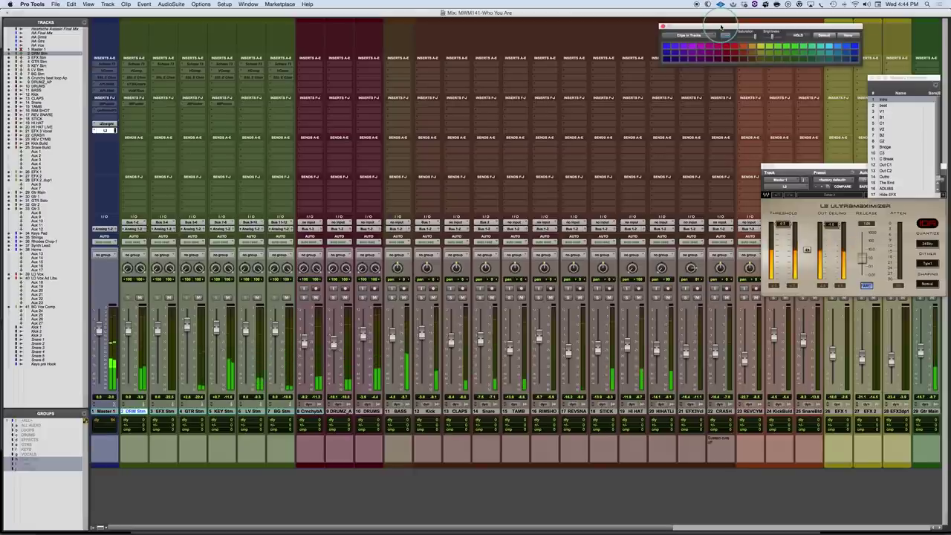
Show the Edit window and scroll through the color-coded tracks during playback
key(super+equal)
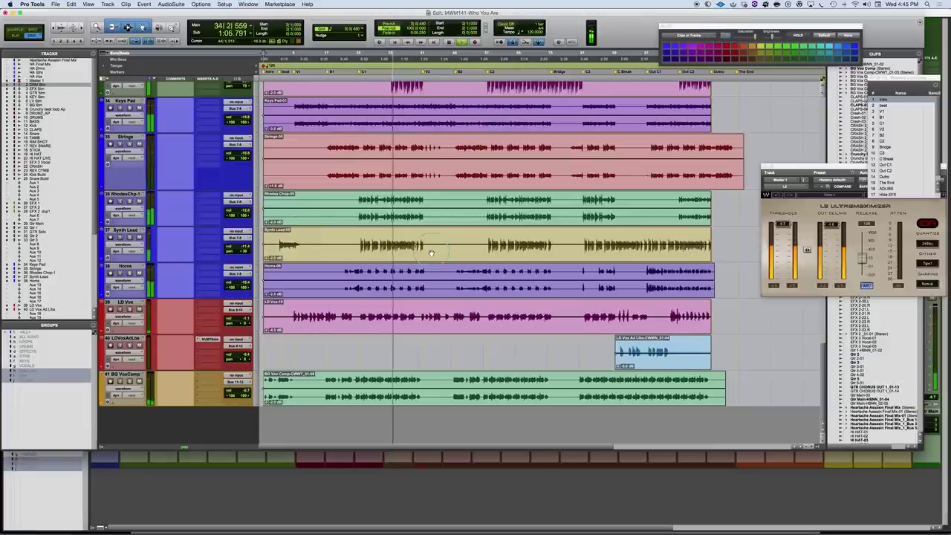
scroll(430, 180, up, 5)
scroll(431, 253, up, 15)
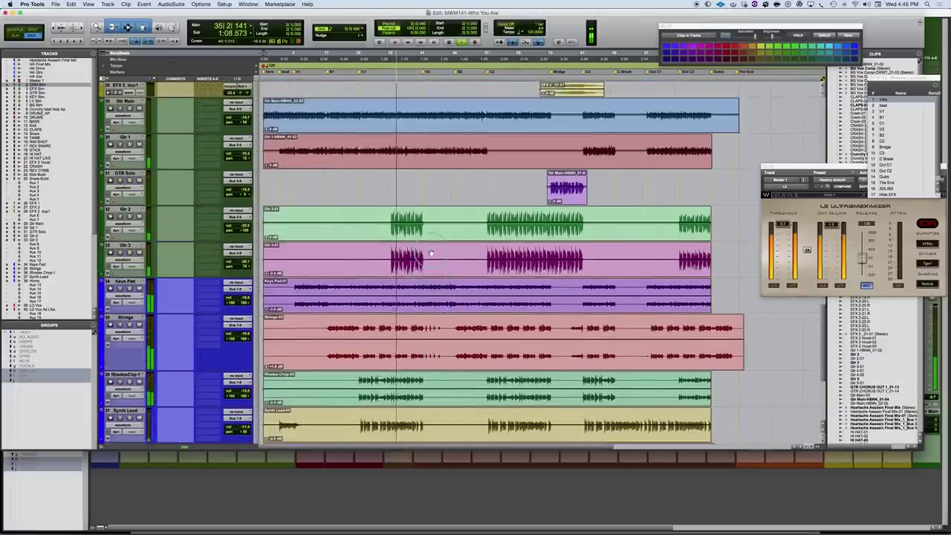
scroll(431, 254, up, 15)
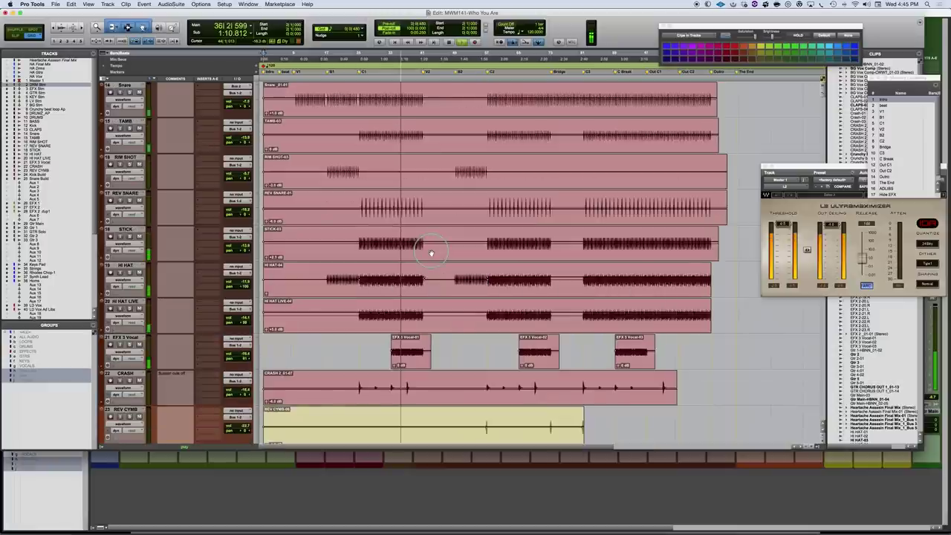
scroll(431, 253, up, 3)
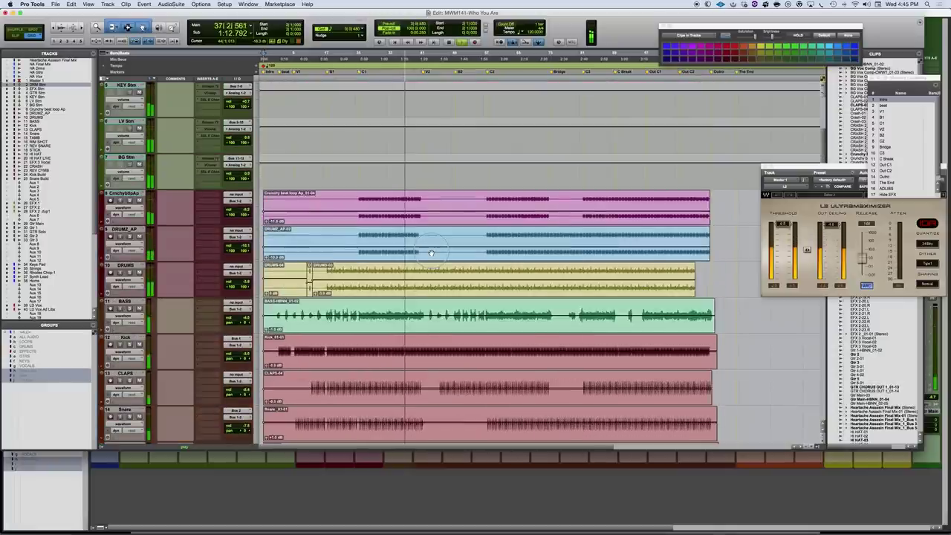
scroll(431, 253, down, 4)
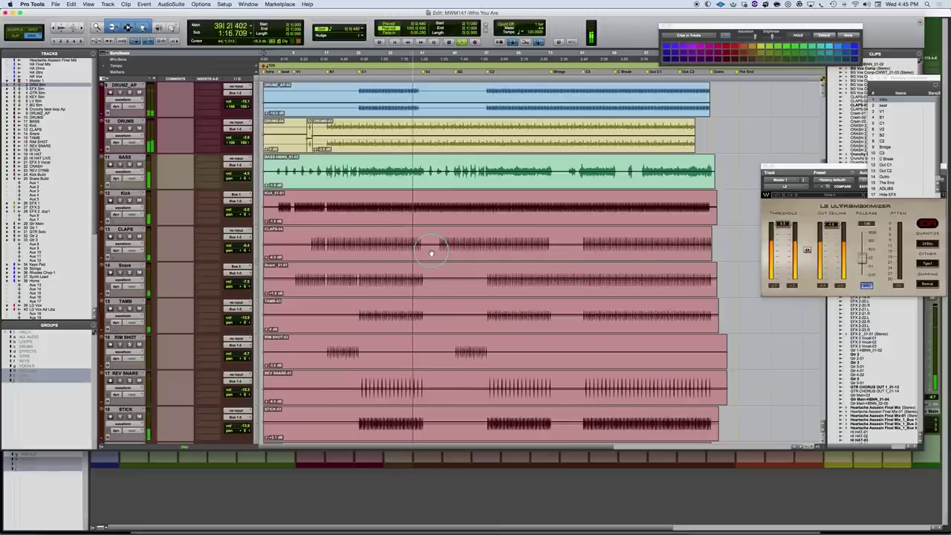
scroll(431, 253, down, 2)
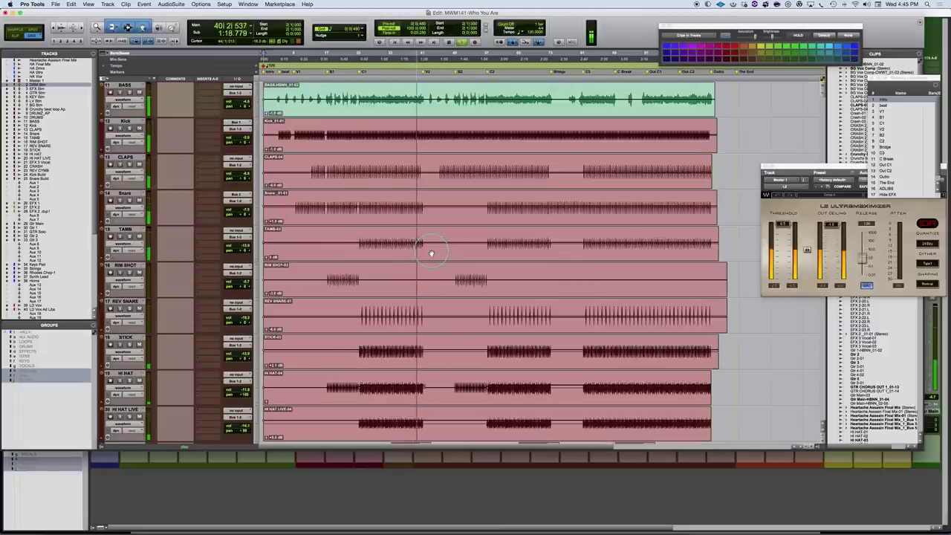
scroll(431, 253, up, 4)
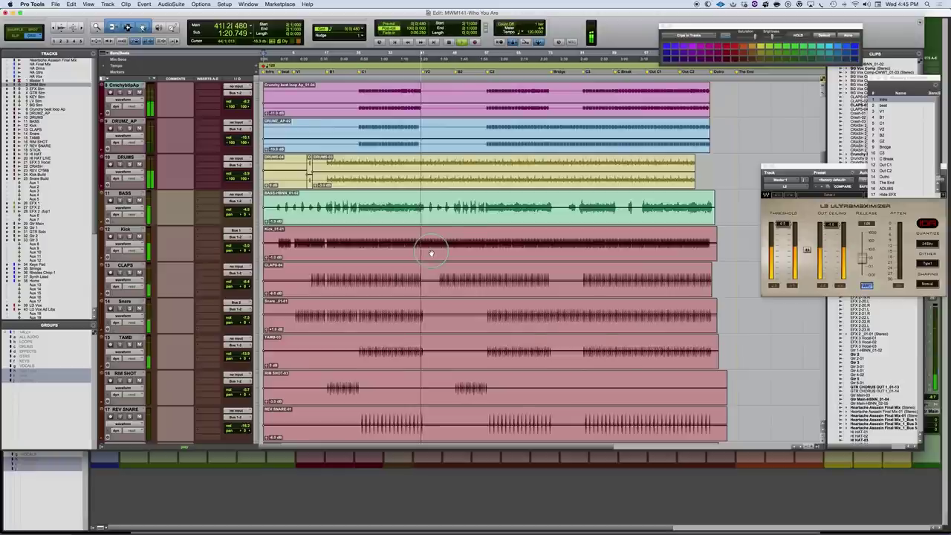
scroll(431, 253, down, 11)
scroll(431, 253, down, 7)
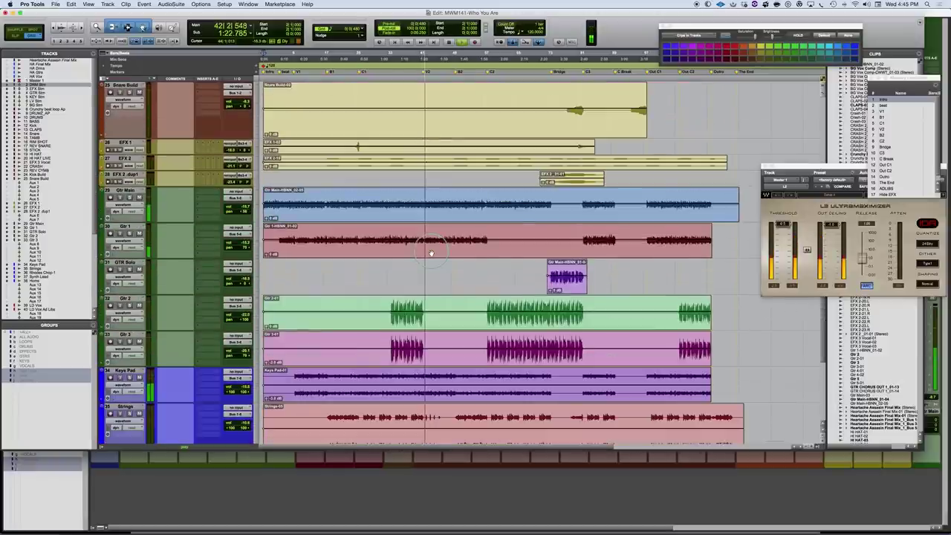
scroll(432, 253, down, 3)
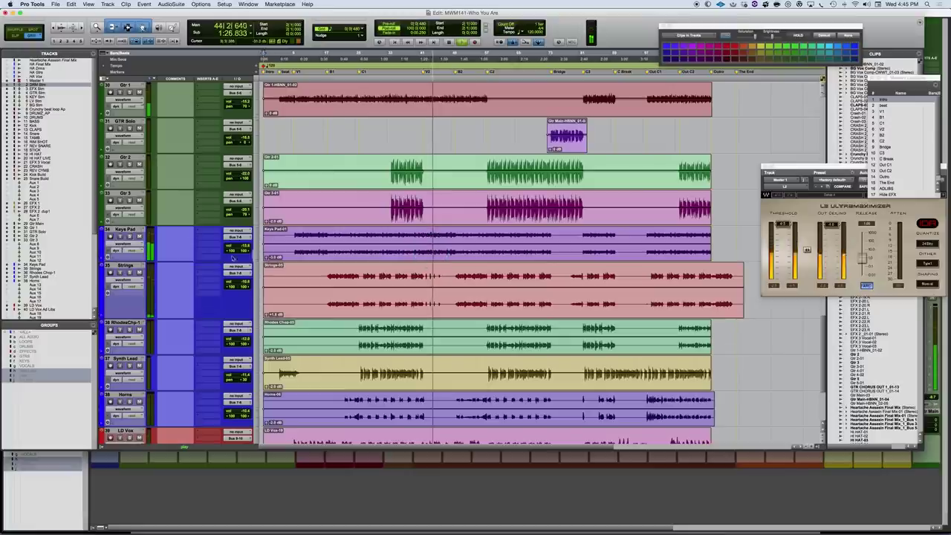
Stop playback back at bar 2 and return to the Mix window
scroll(464, 263, down, 6)
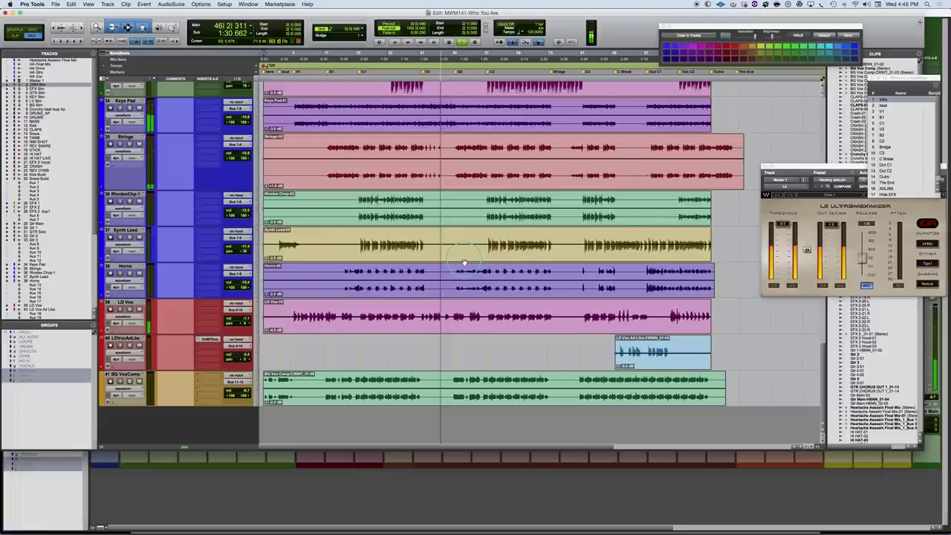
key(space)
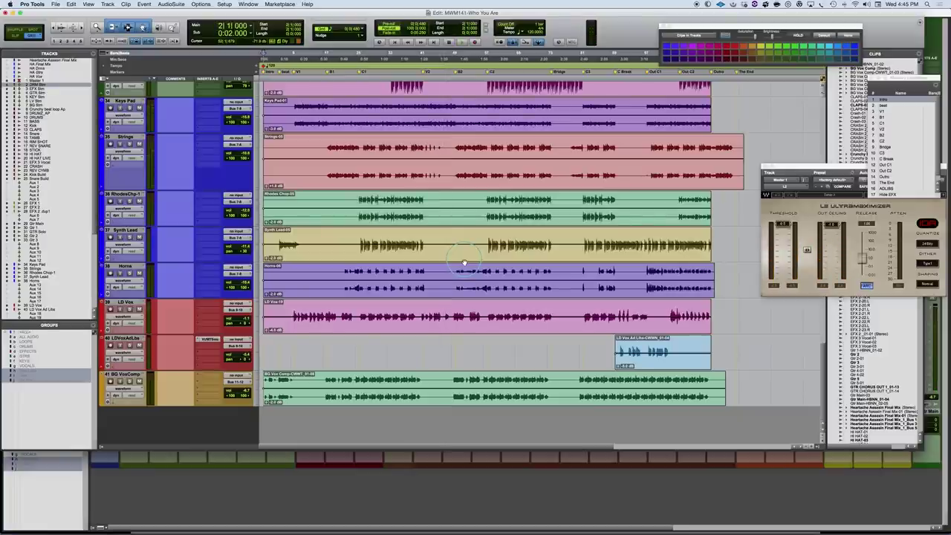
key(super+equal)
Mute every track from Crunchy beat loop through BG Vox Comp
click(312, 411)
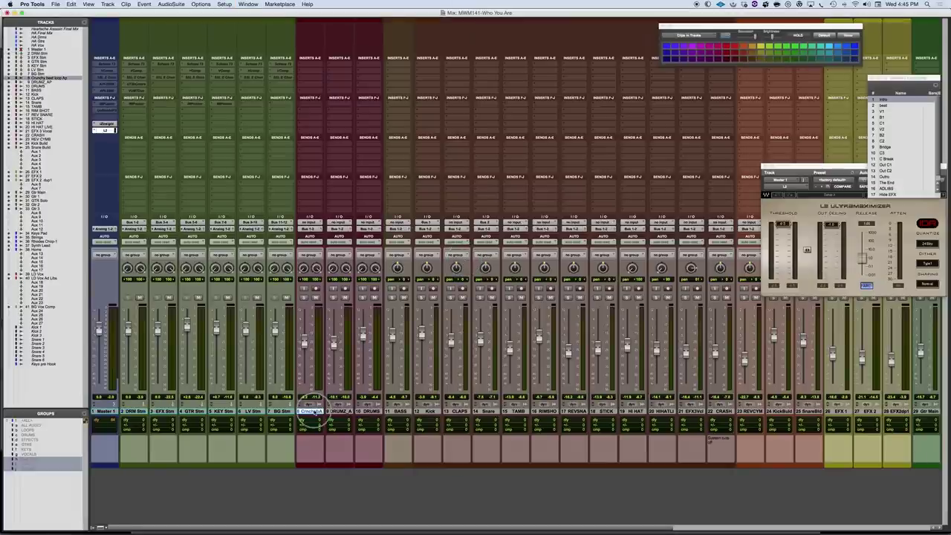
scroll(420, 420, right, 10)
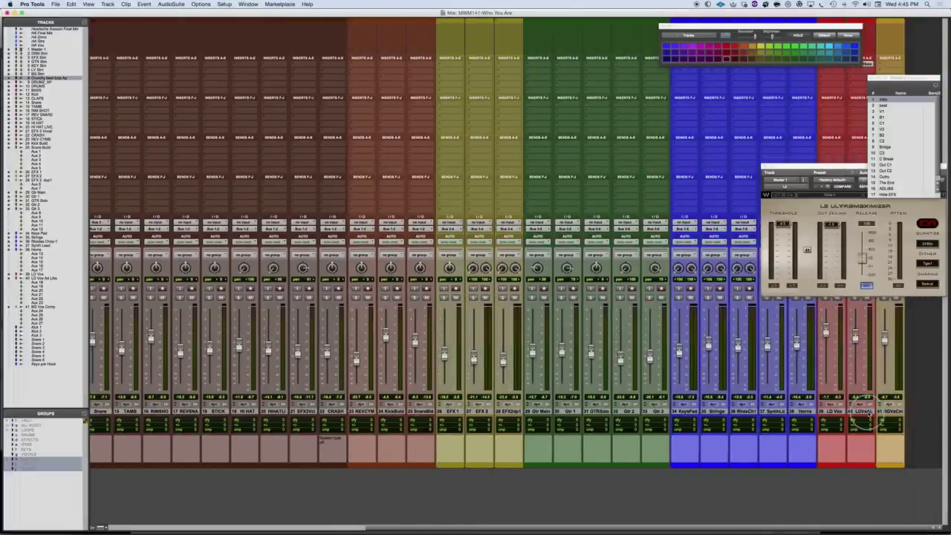
shift+click(892, 411)
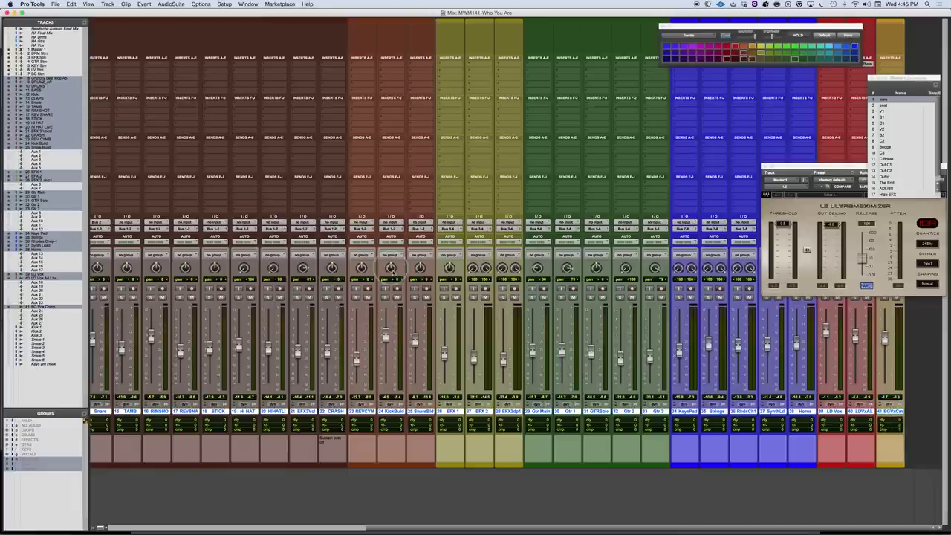
alt+shift+click(427, 297)
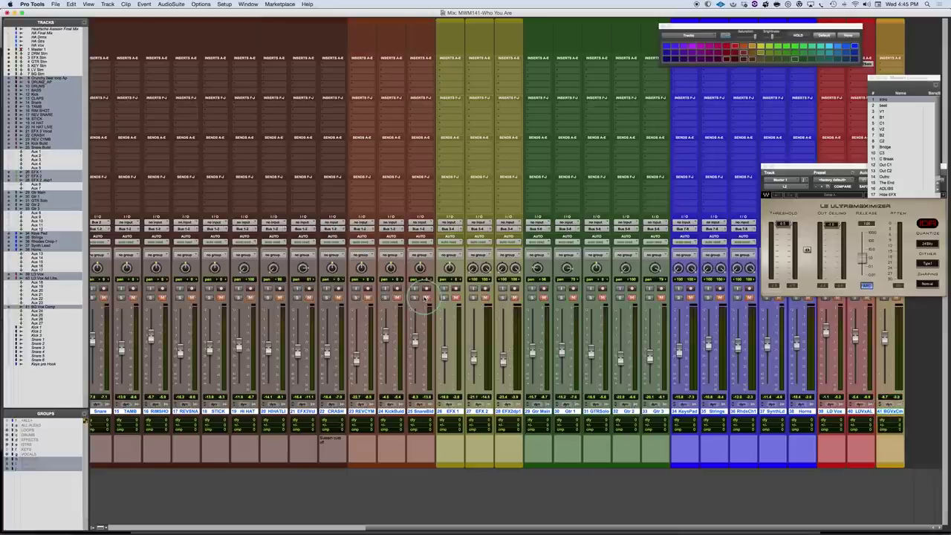
Clear the multi-track selection, select the DRUMS track, and return to the Edit window
scroll(416, 342, left, 10)
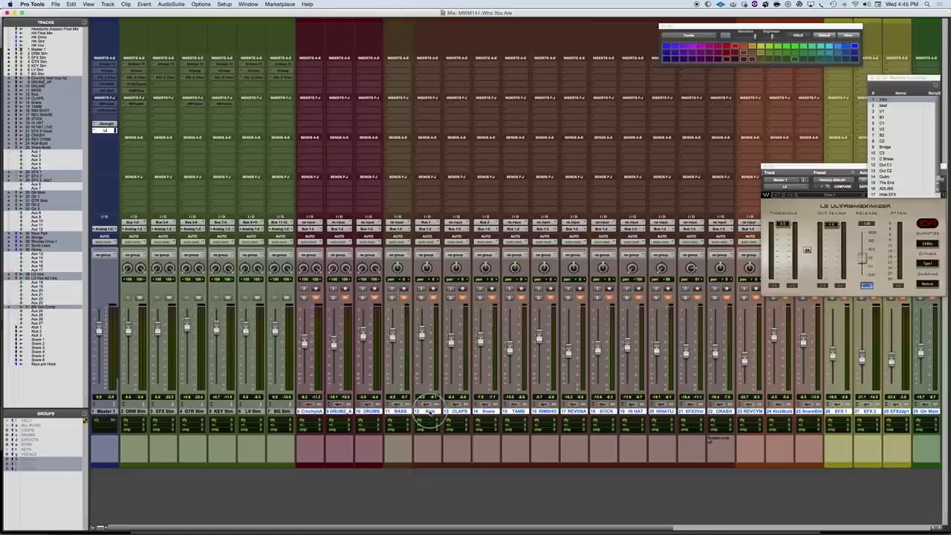
click(428, 413)
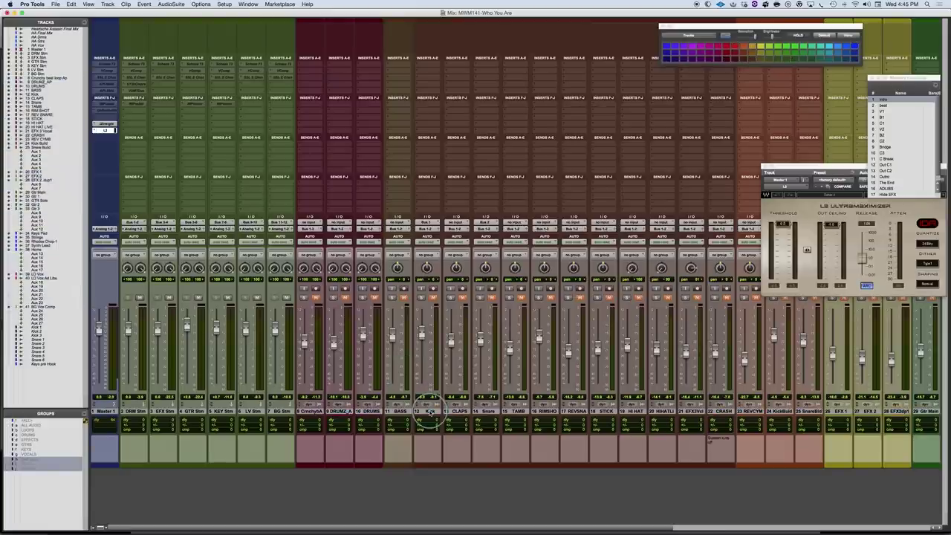
click(371, 412)
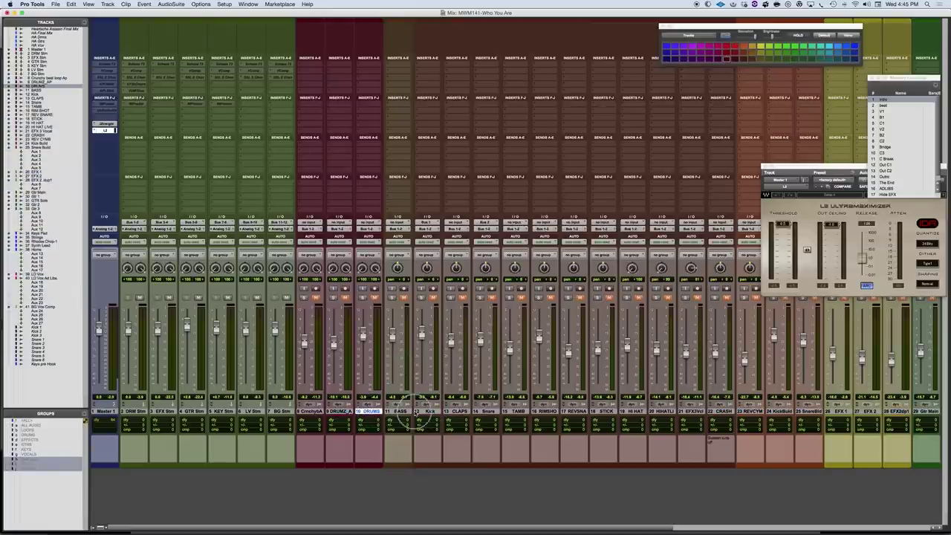
key(super+equal)
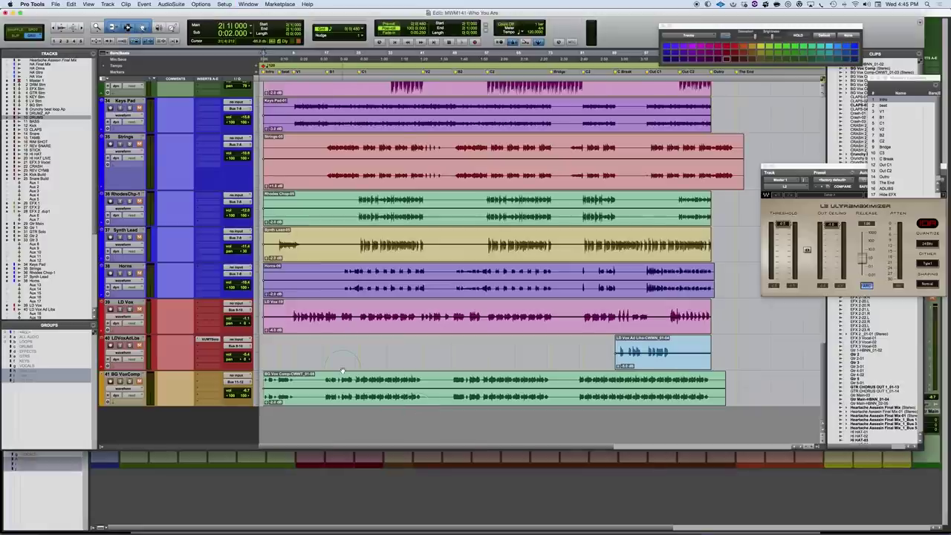
Extend the DRUMS selection down through BASS, Kick and CLAPS in the Edit window
scroll(340, 371, up, 5)
scroll(340, 371, up, 10)
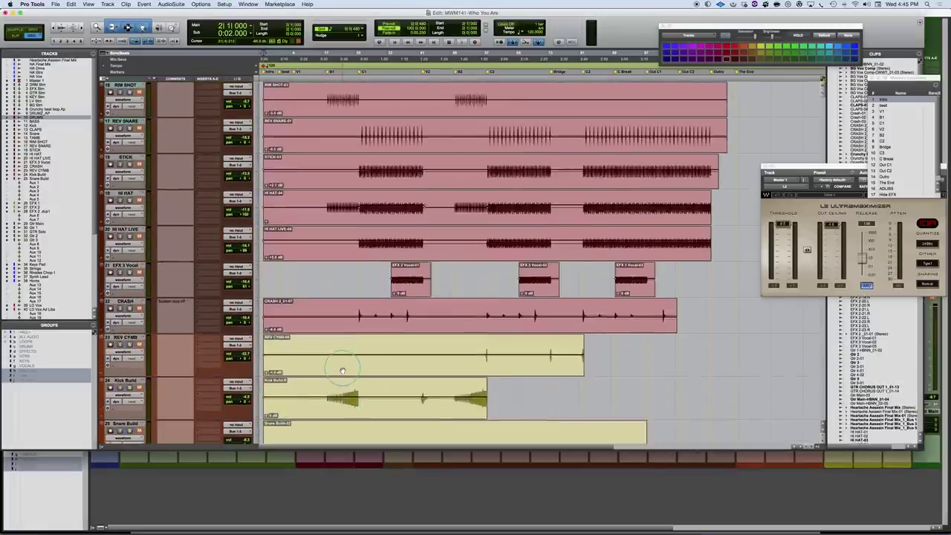
scroll(342, 371, up, 2)
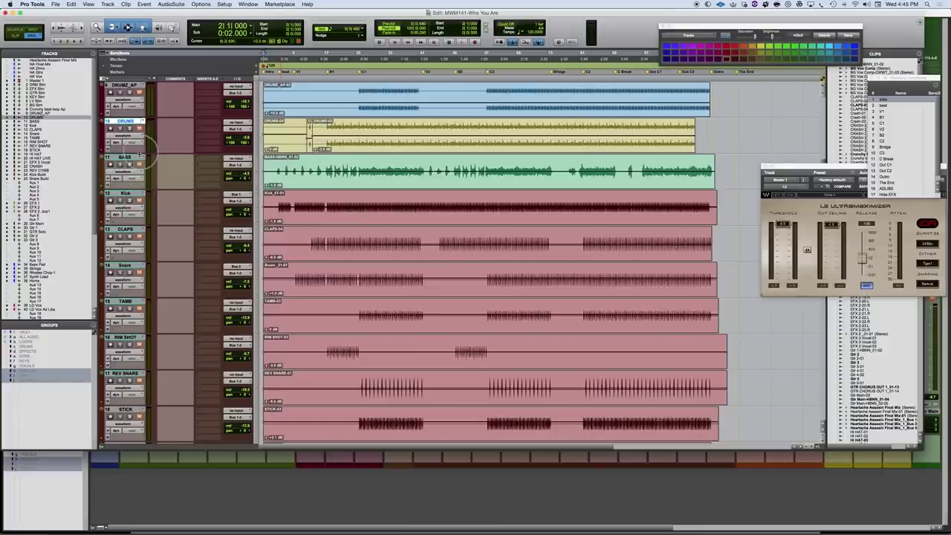
drag(125, 159, 136, 269)
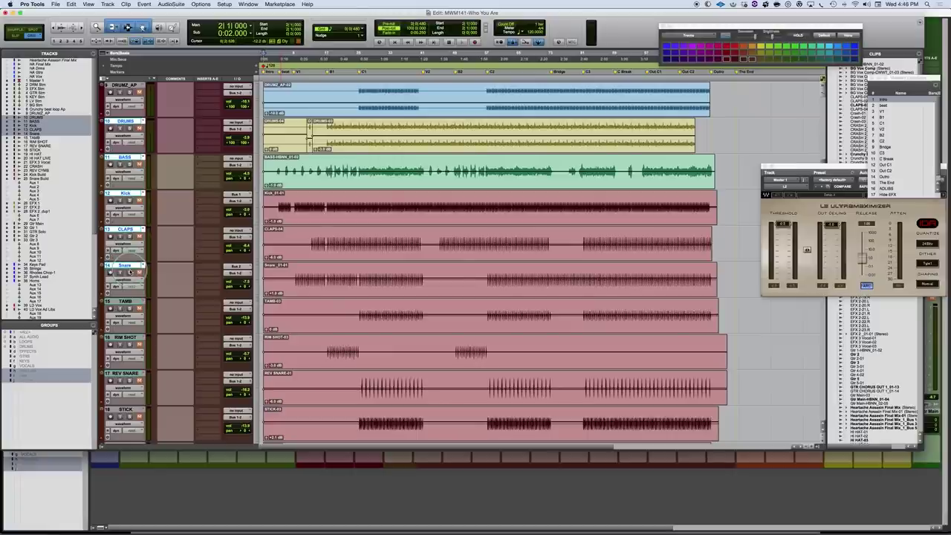
Colour the drum tracks, then the HI HAT and HI HAT LIVE tracks, red
click(729, 49)
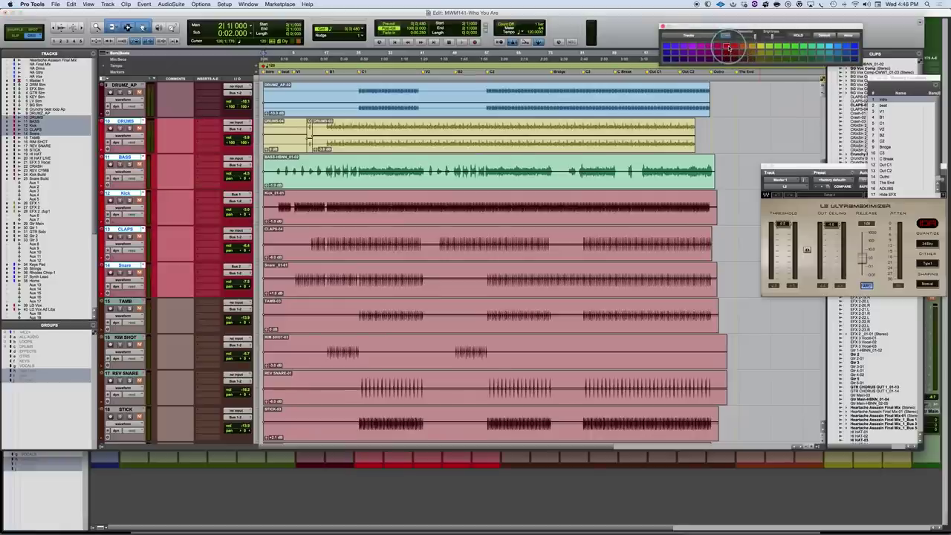
scroll(530, 253, down, 2)
scroll(530, 253, down, 2)
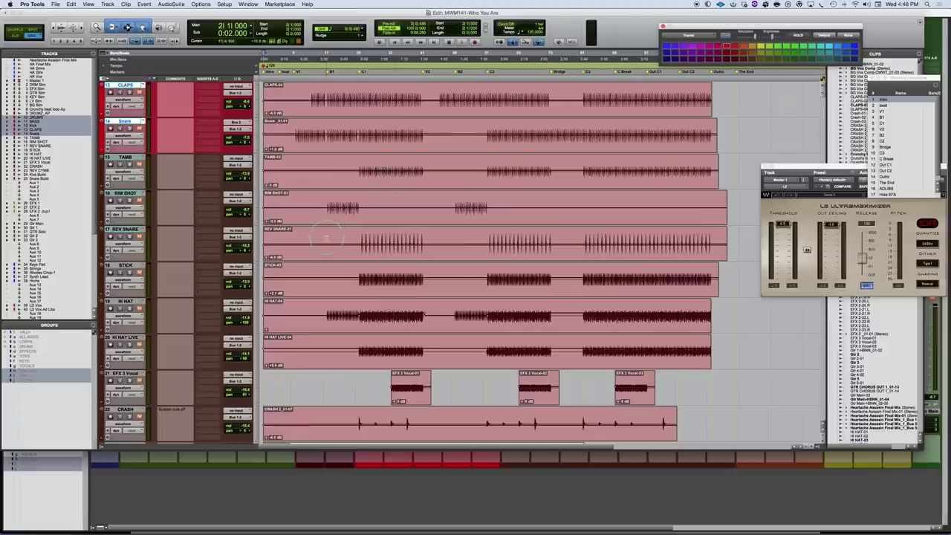
scroll(394, 254, down, 2)
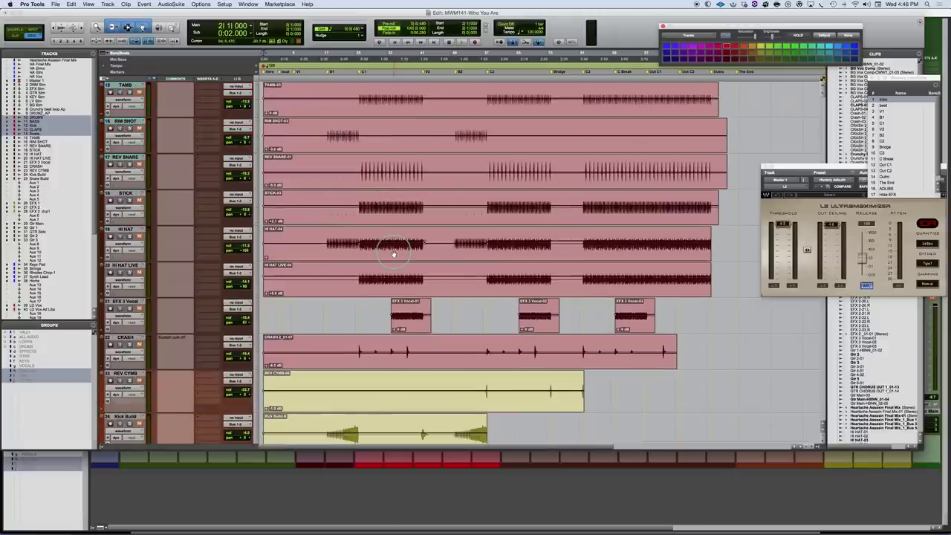
scroll(394, 254, down, 1)
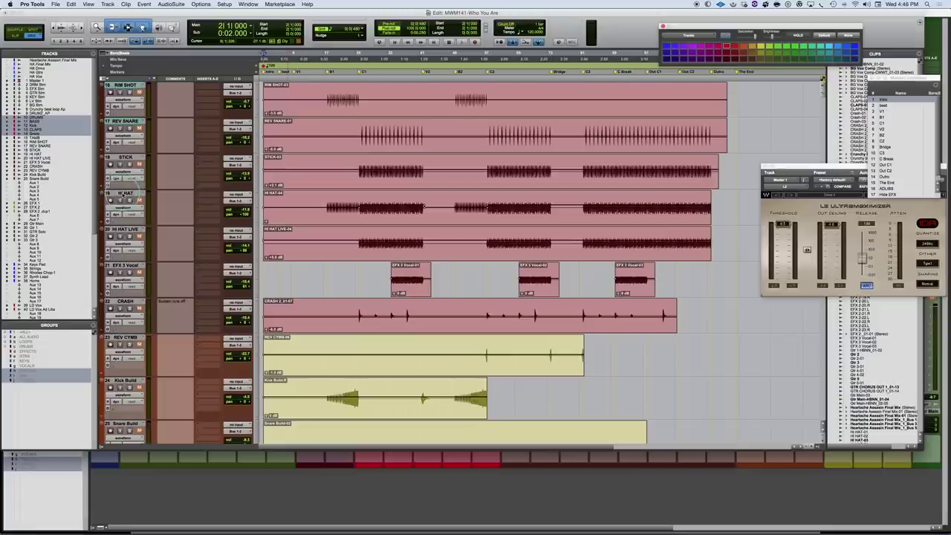
scroll(408, 253, down, 3)
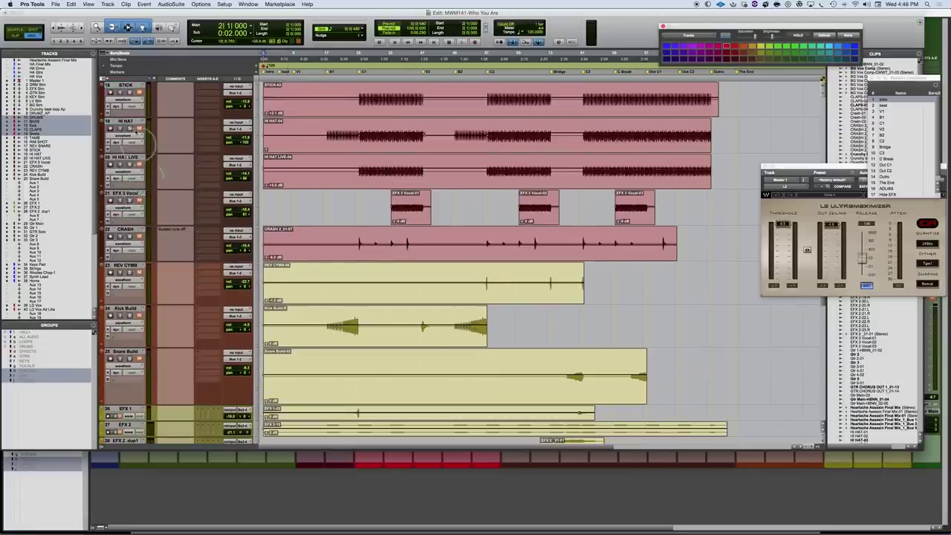
click(126, 122)
shift+click(125, 157)
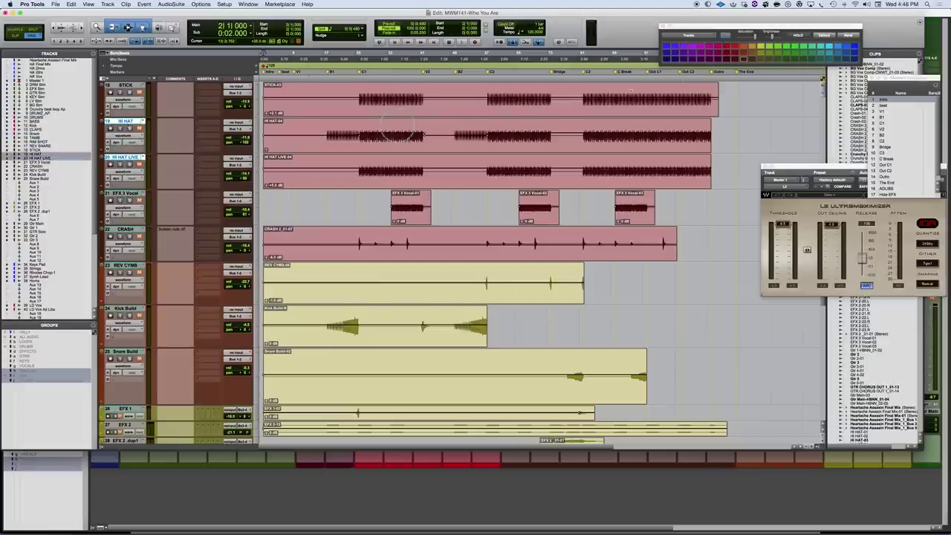
click(735, 49)
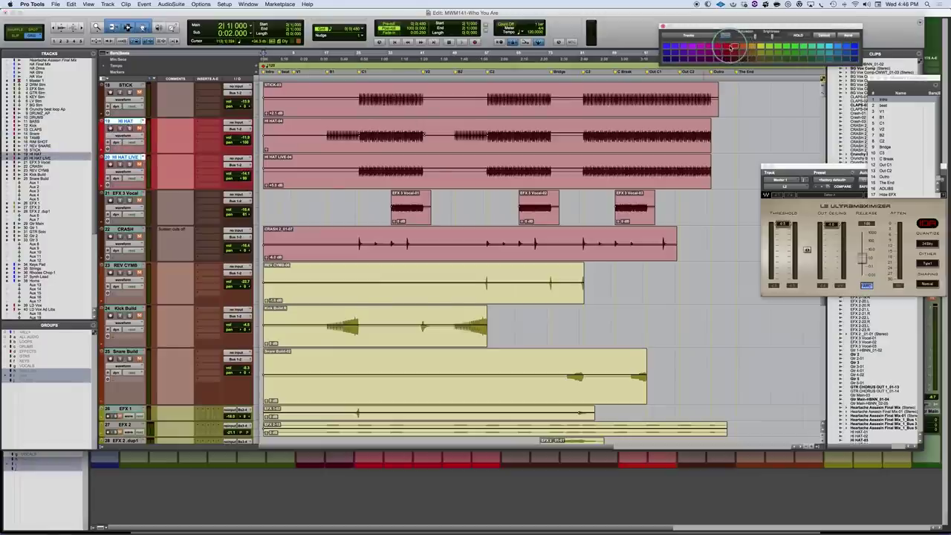
Colour the Gtr Main and Gtr 1 tracks red
scroll(463, 226, down, 3)
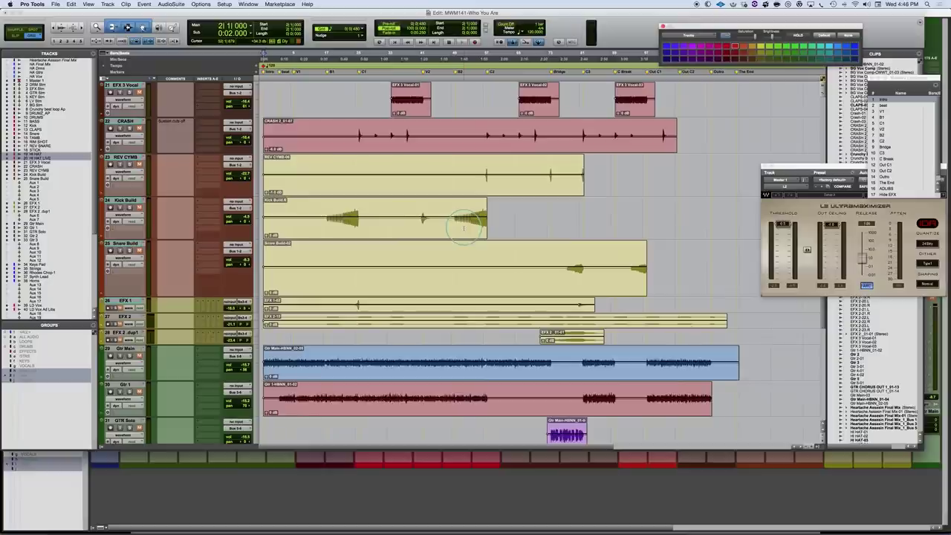
scroll(464, 227, down, 2)
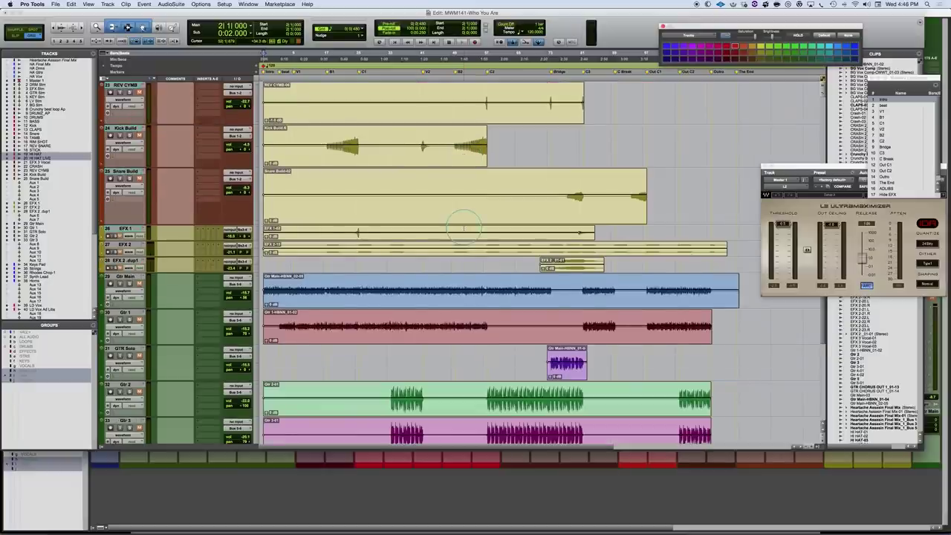
scroll(464, 223, down, 3)
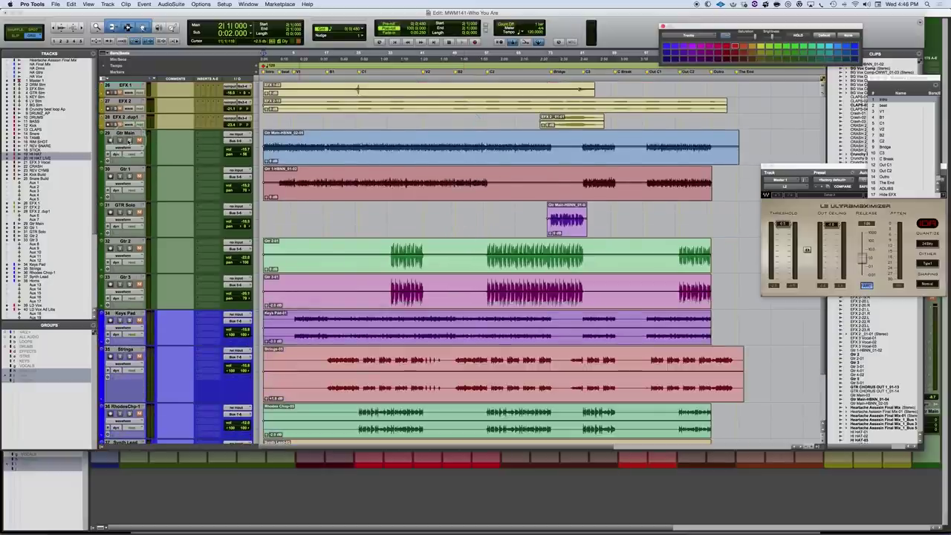
click(126, 135)
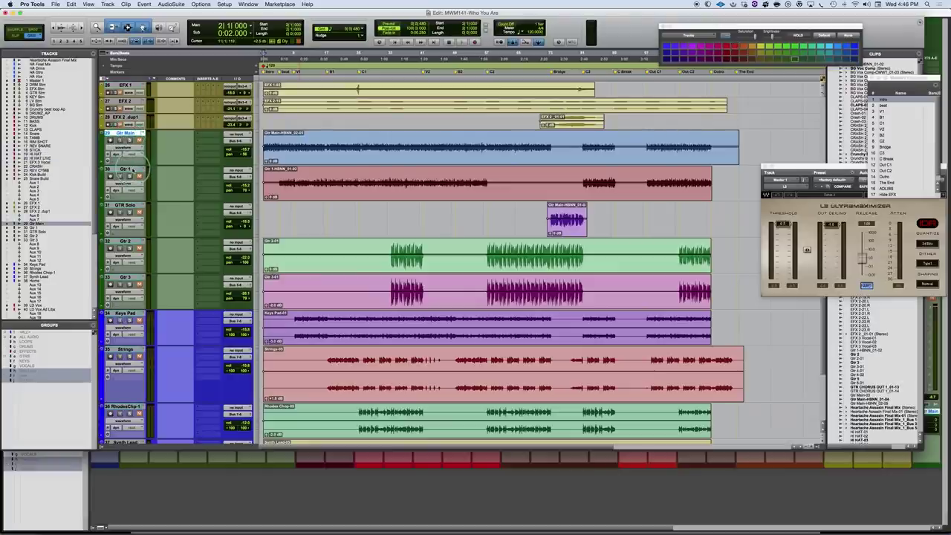
shift+click(125, 170)
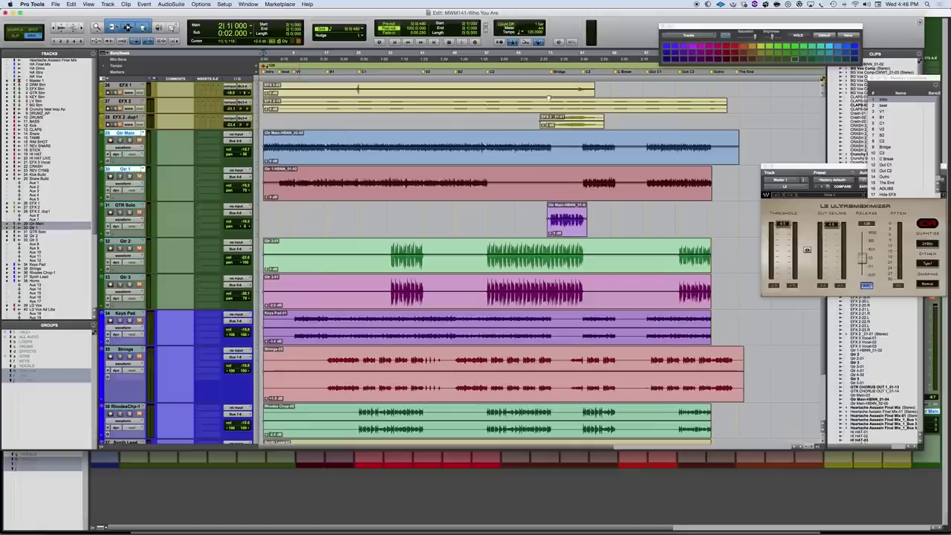
click(732, 50)
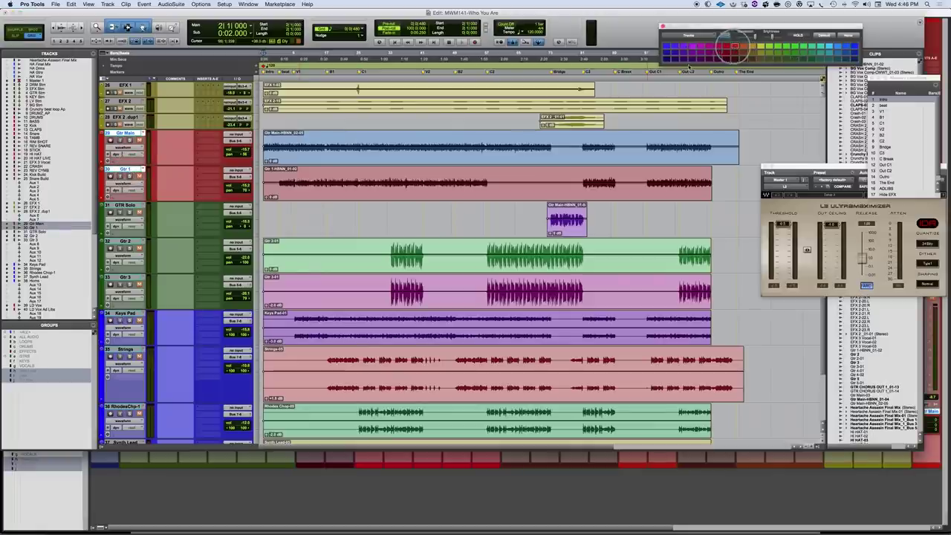
Colour the Keys Pad and Strings tracks red
scroll(421, 200, down, 1)
scroll(420, 201, down, 3)
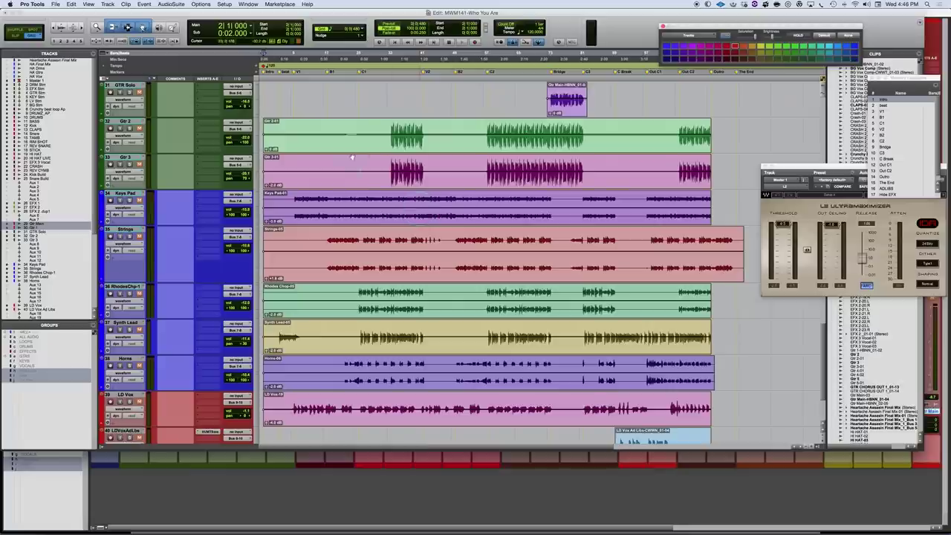
click(123, 193)
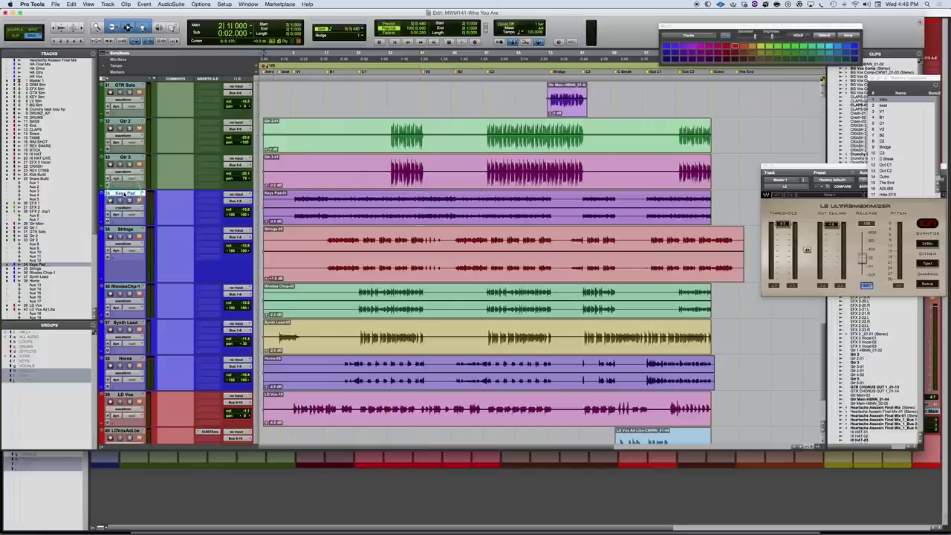
click(736, 50)
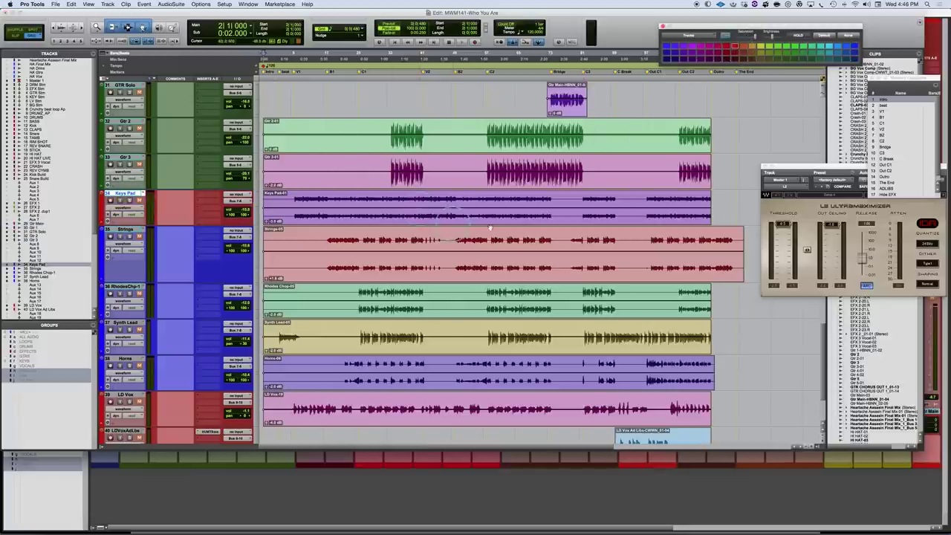
scroll(531, 259, down, 2)
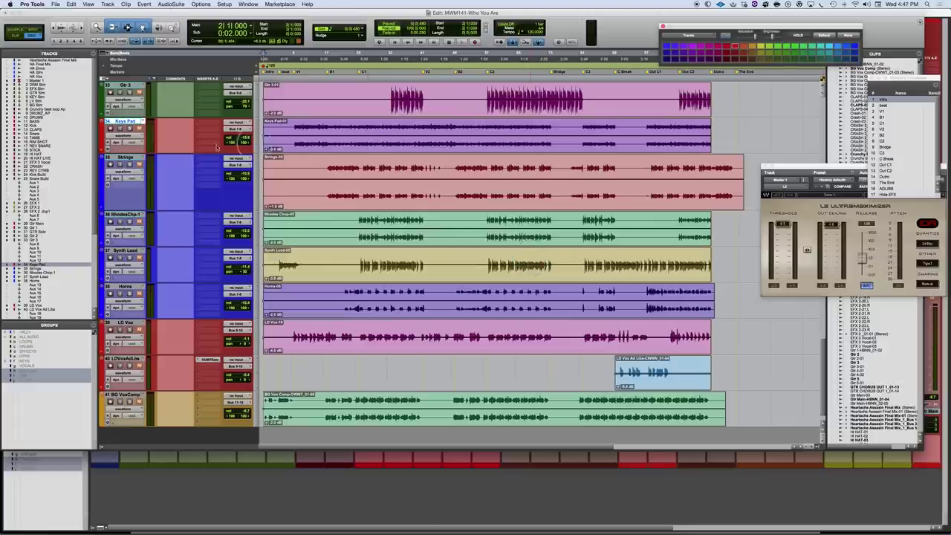
click(125, 158)
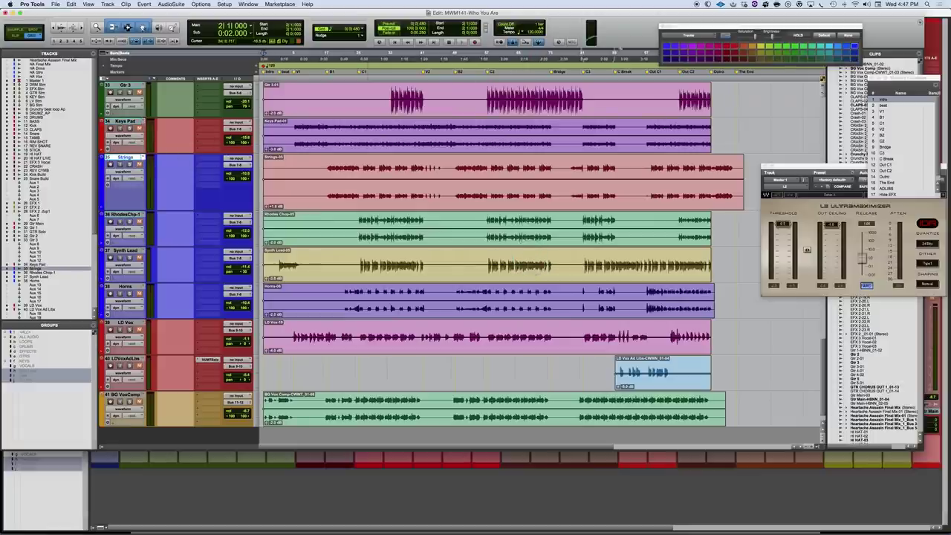
click(736, 47)
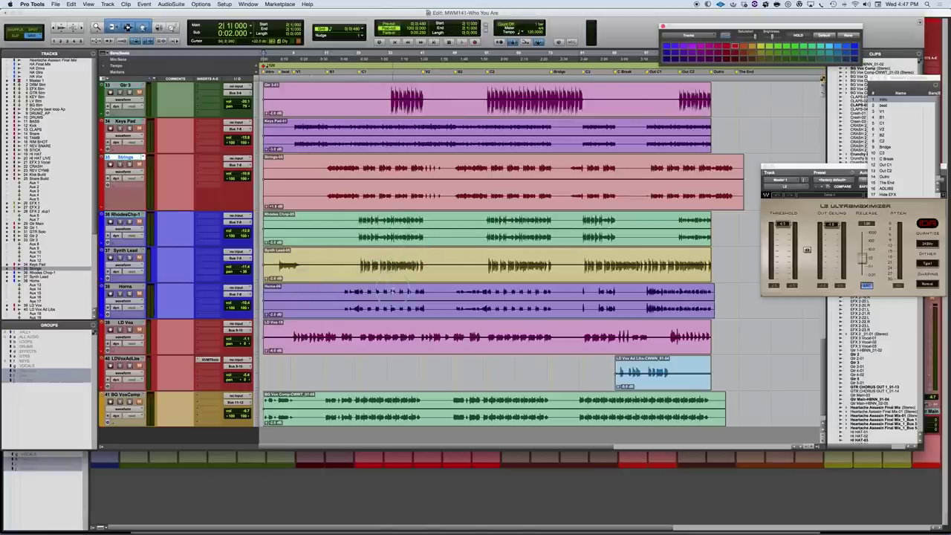
Click clips lower in the Edit window, then scroll back to the top of the session
scroll(392, 288, down, 1)
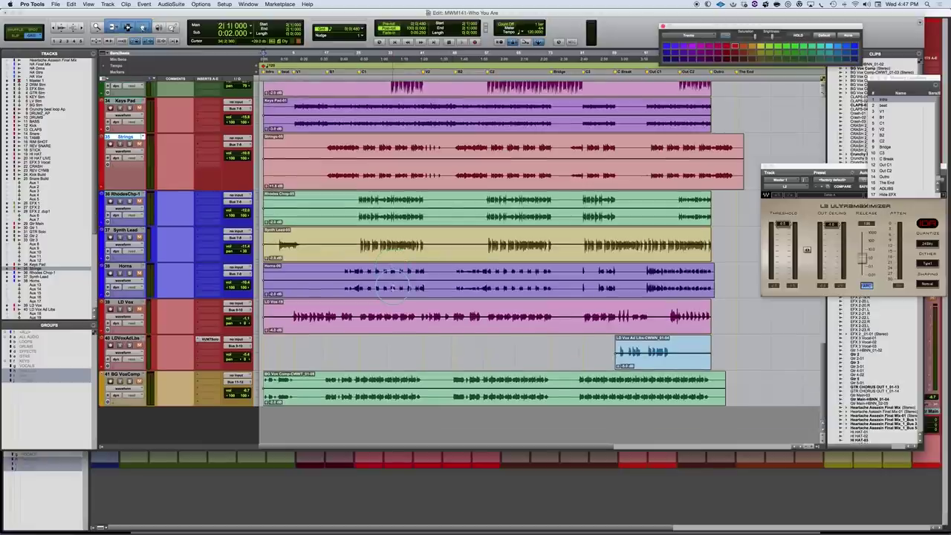
click(176, 235)
click(136, 301)
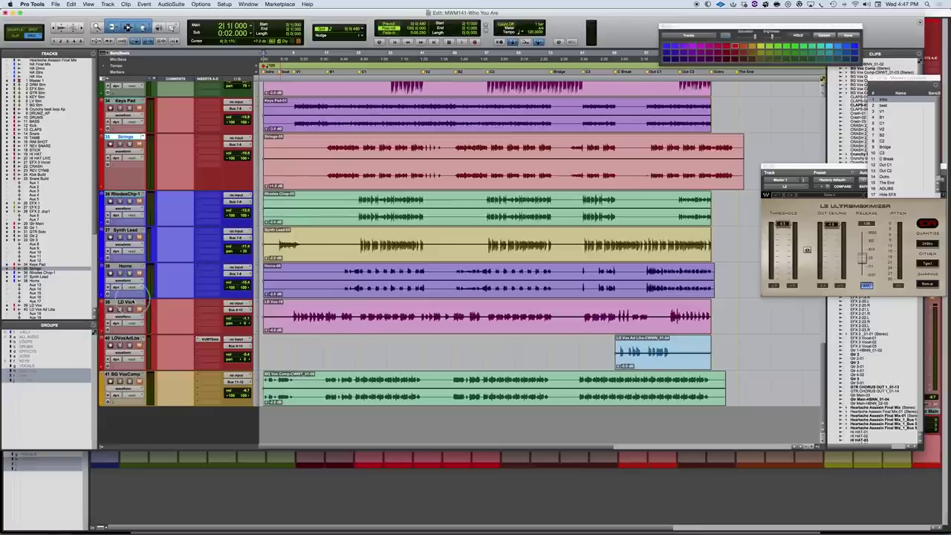
click(139, 313)
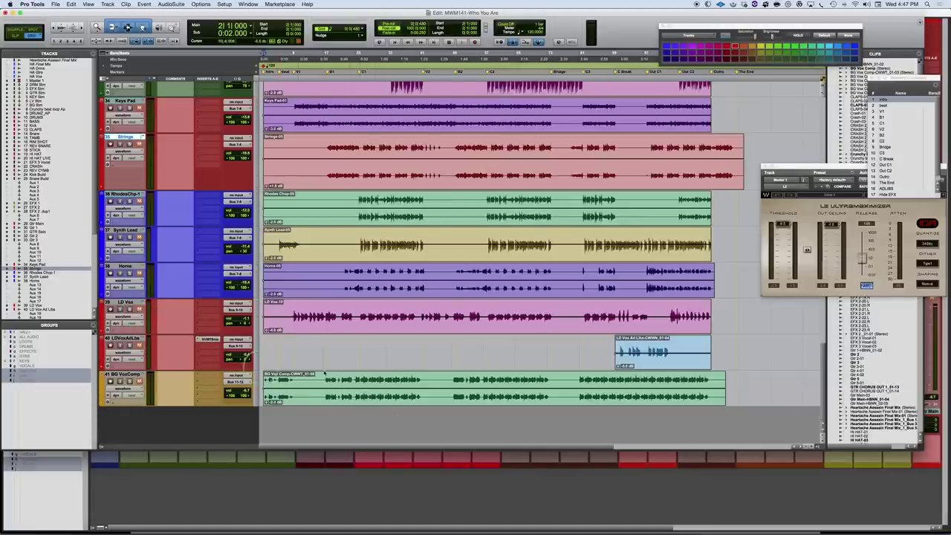
scroll(147, 359, up, 10)
scroll(372, 364, up, 10)
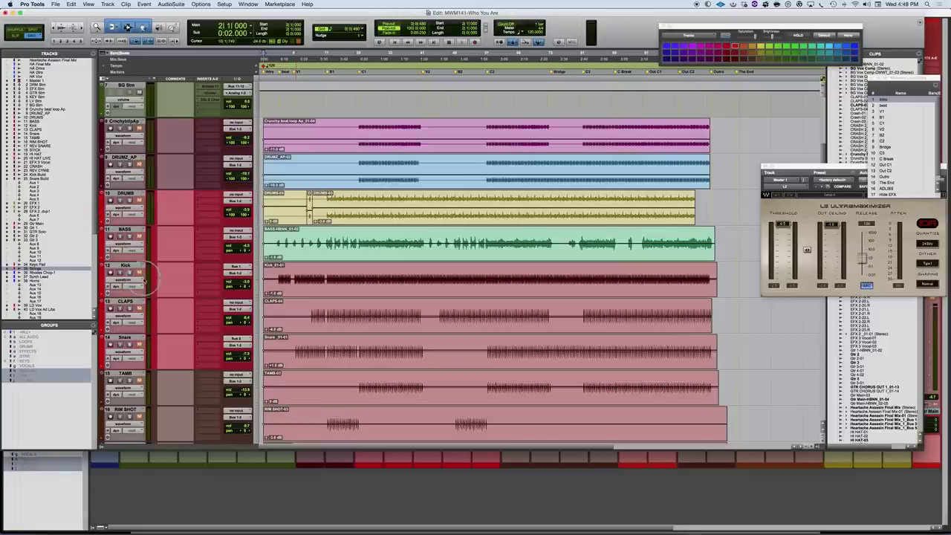
In the Mix window, play and stop from the 'beat' location, then lower the BASS fader slightly
key(super+equal)
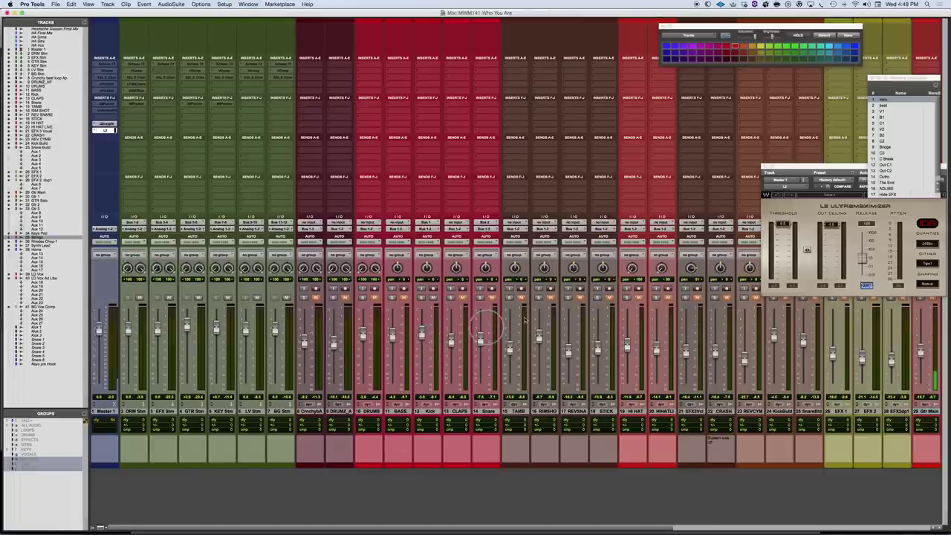
click(894, 108)
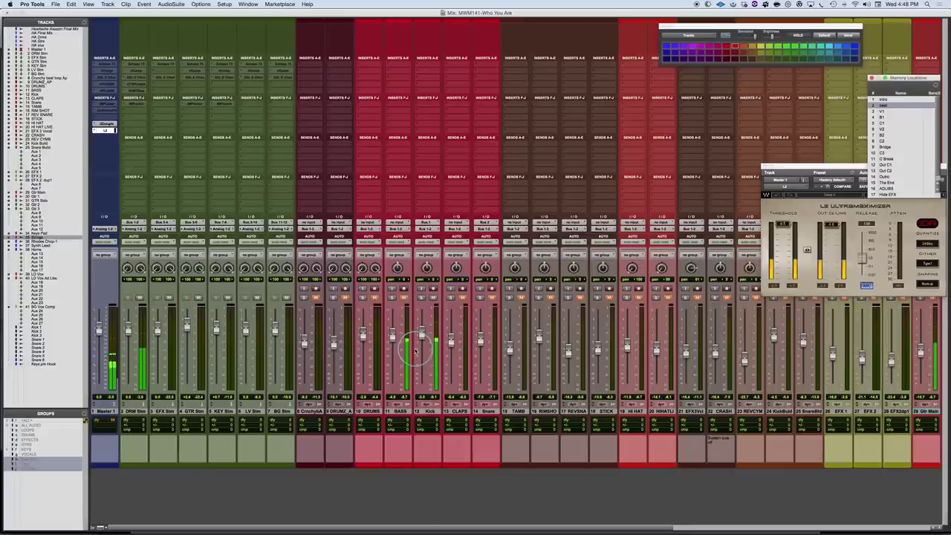
key(space)
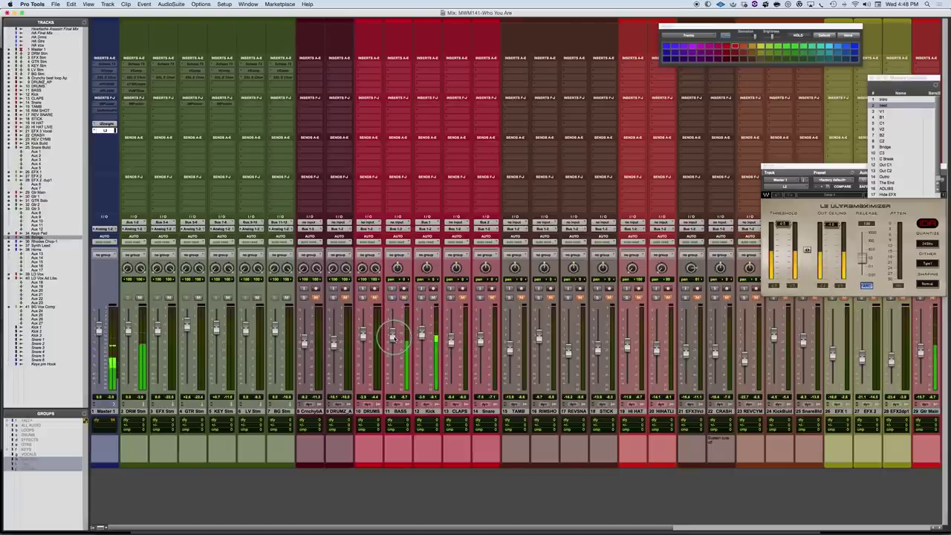
drag(392, 337, 394, 340)
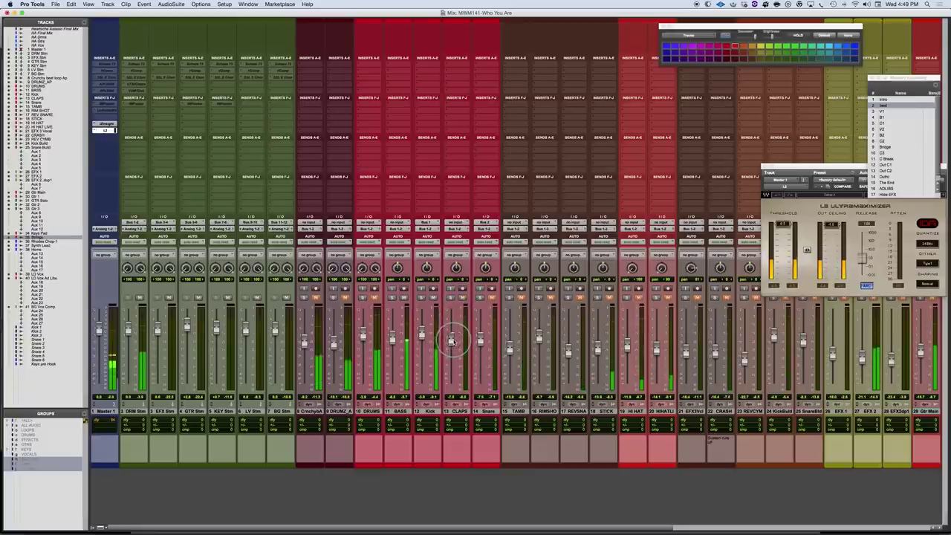
Set the CLAPS fader to -8.2 and Snare to -8.1, then mute CLAPS
drag(451, 339, 451, 339)
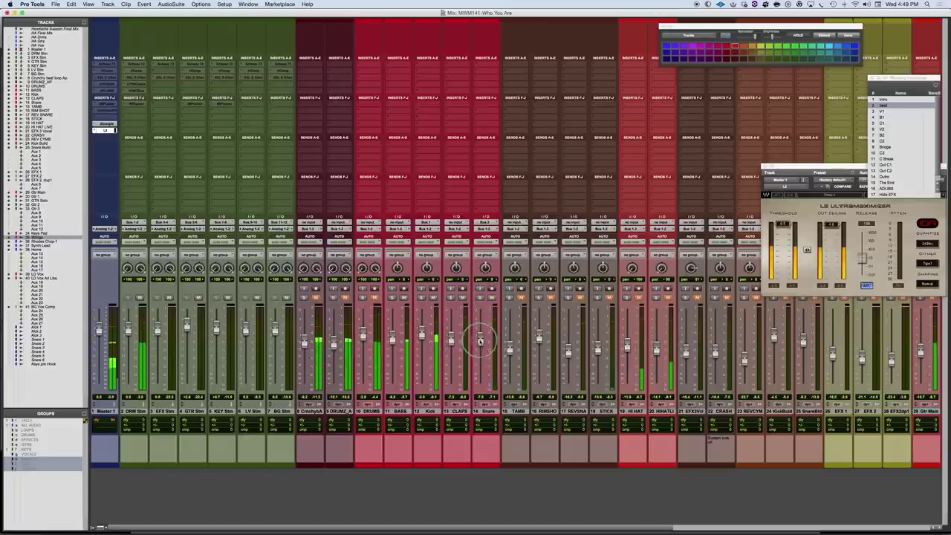
drag(480, 339, 481, 340)
click(463, 297)
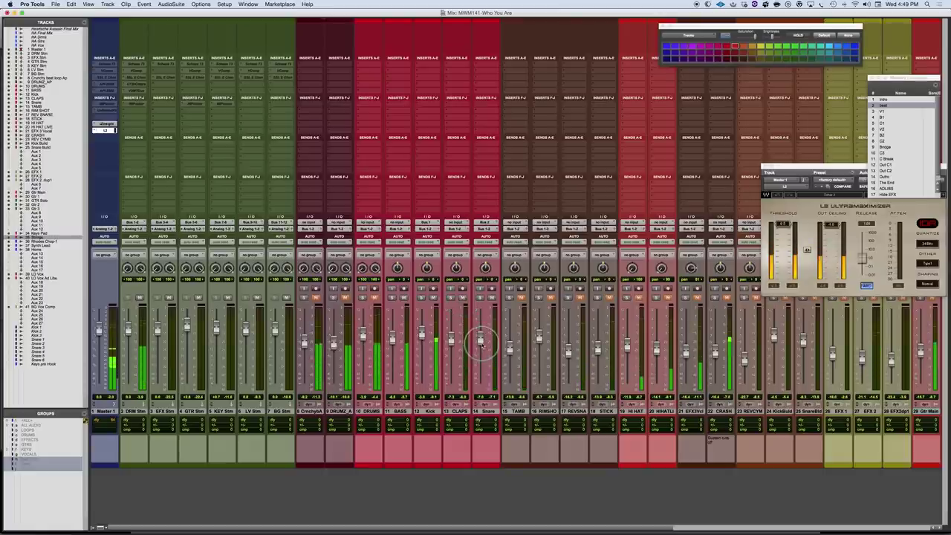
click(481, 342)
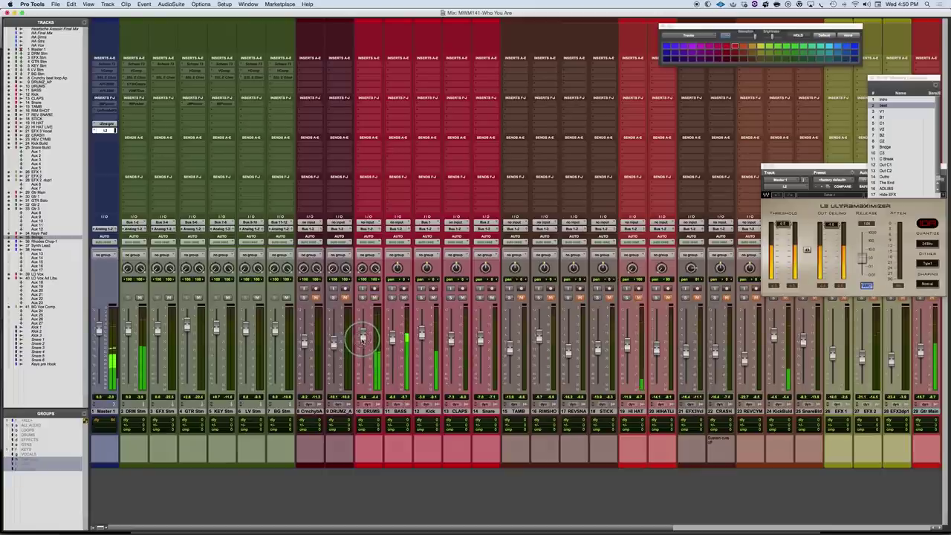
Toggle solo on Kick and DRUMS to audition them, then scroll the mixer toward KeysPad
click(421, 297)
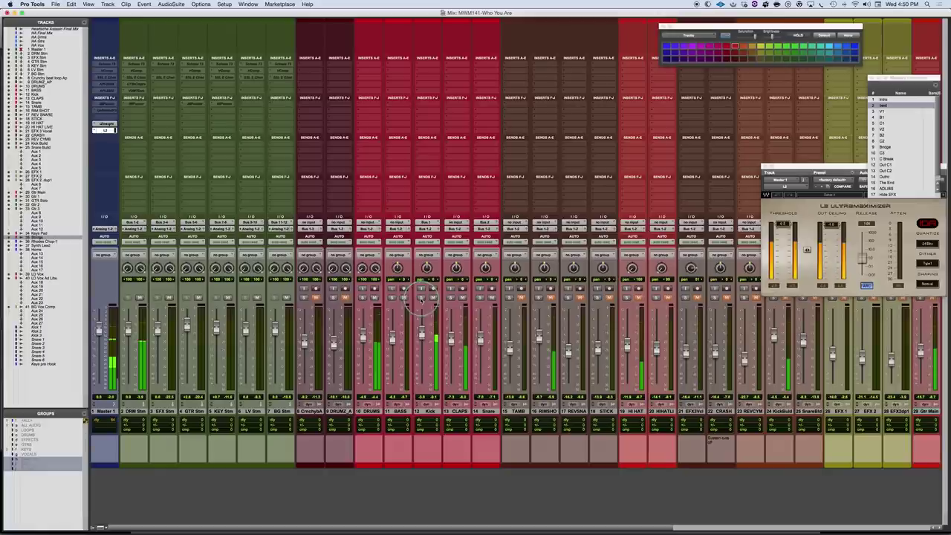
click(363, 298)
click(420, 298)
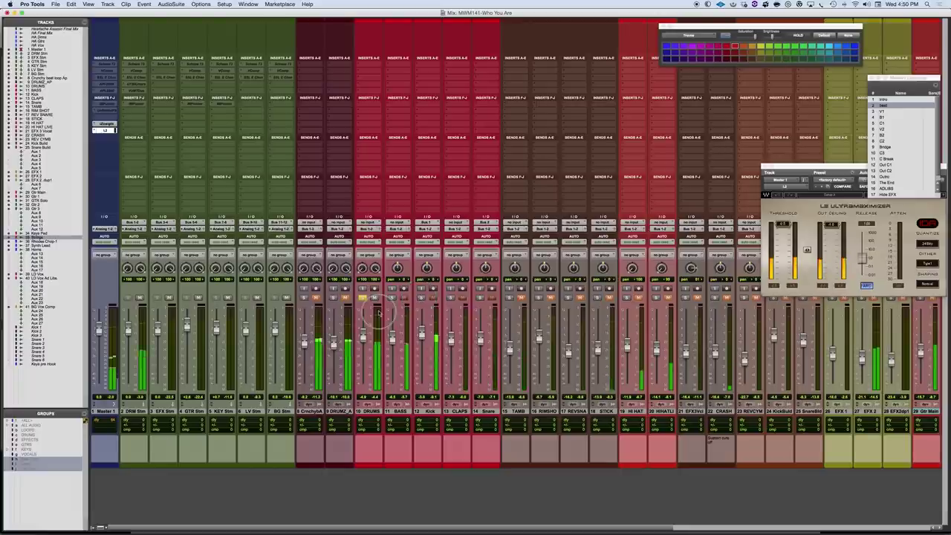
click(420, 297)
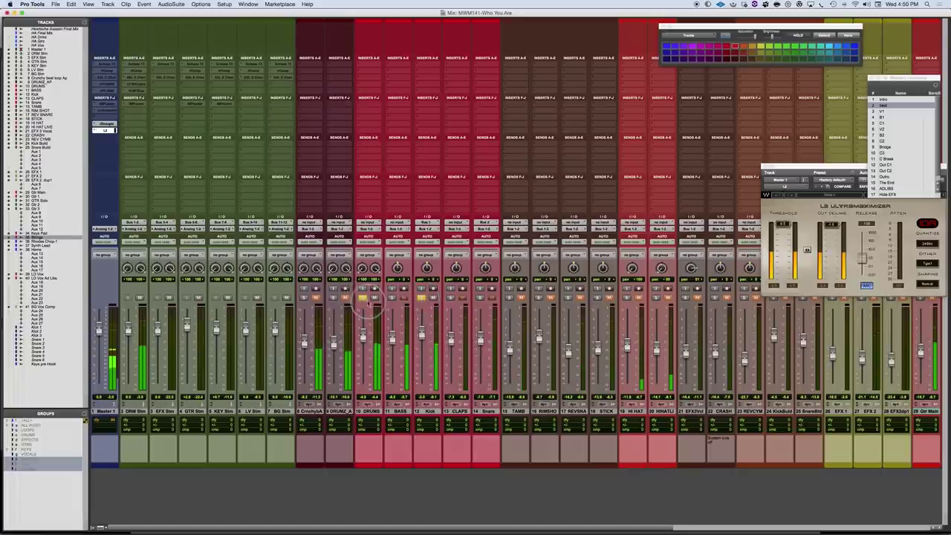
click(421, 297)
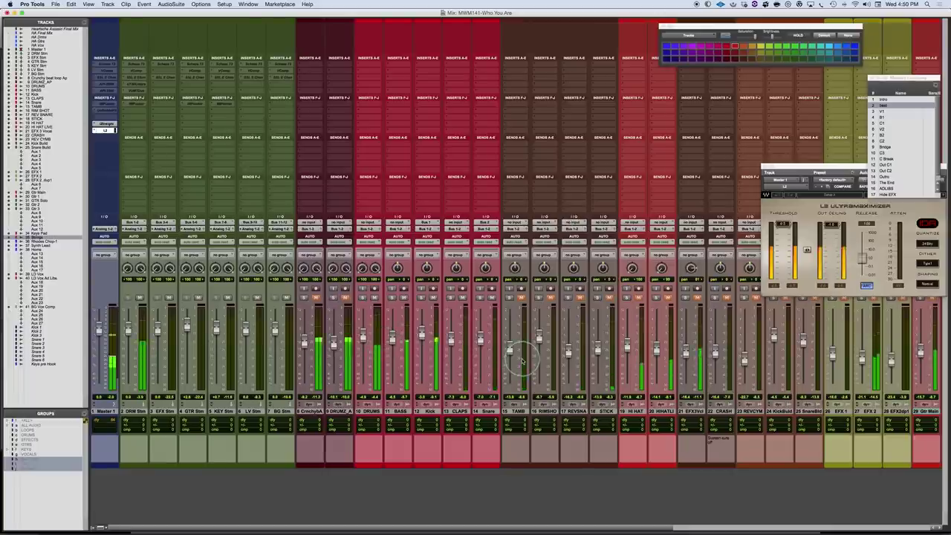
scroll(523, 351, right, 5)
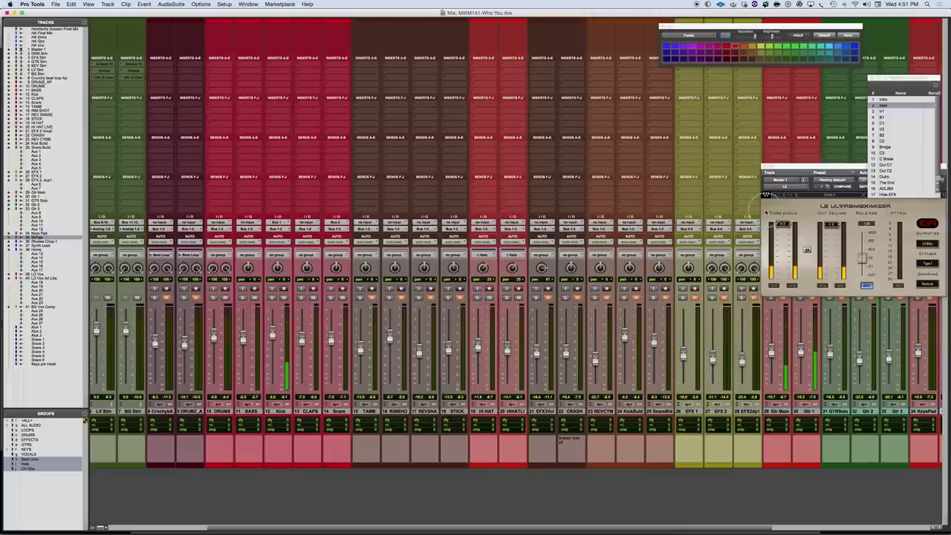
Play from the C1 location and solo the DRUMS, HI HAT and HIHATLT channels
click(879, 127)
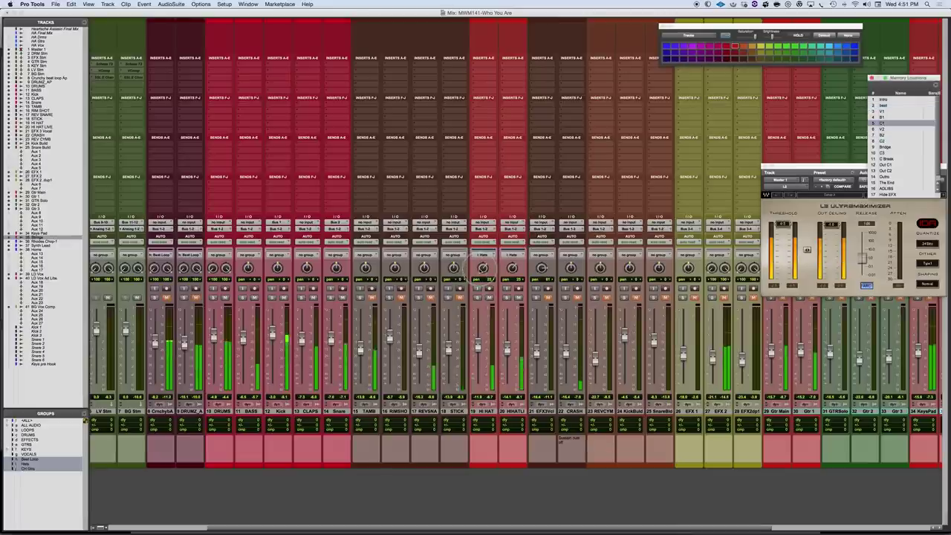
click(479, 347)
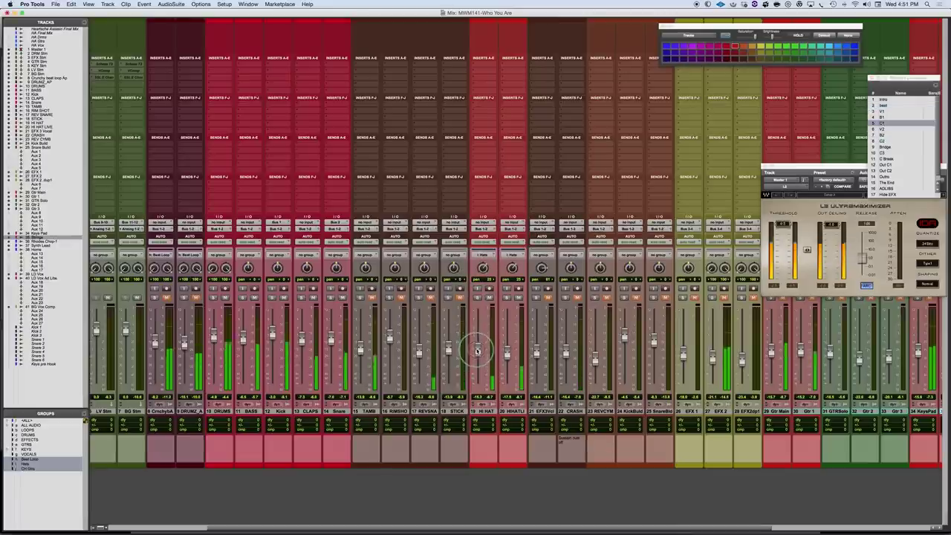
click(483, 267)
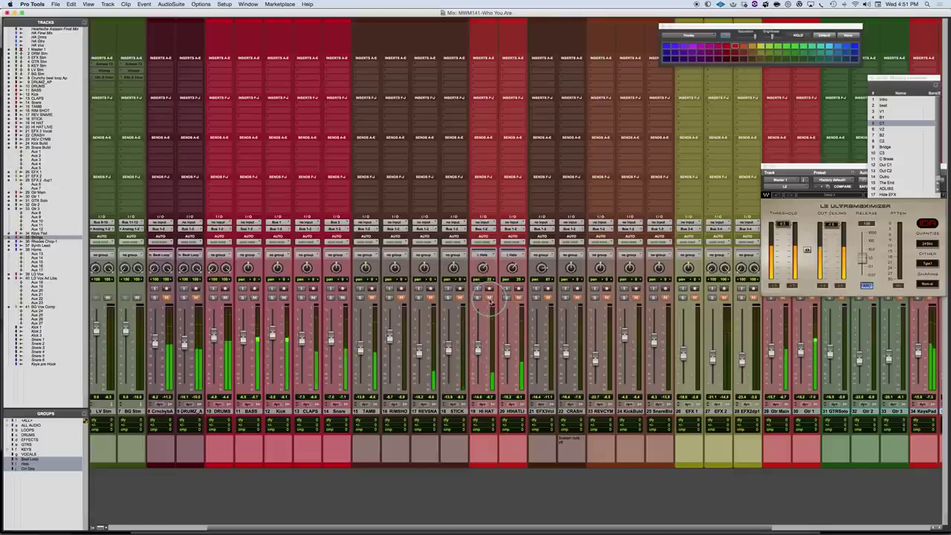
click(214, 298)
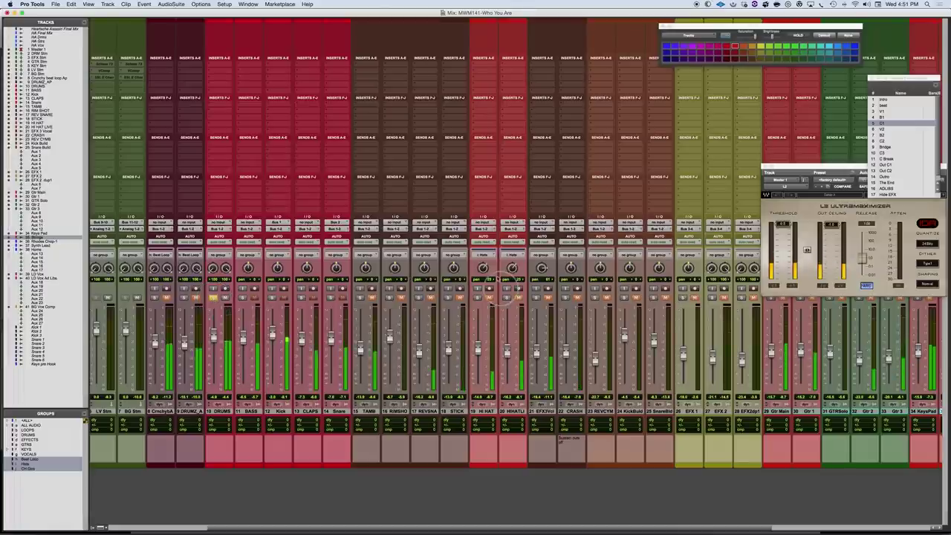
click(478, 298)
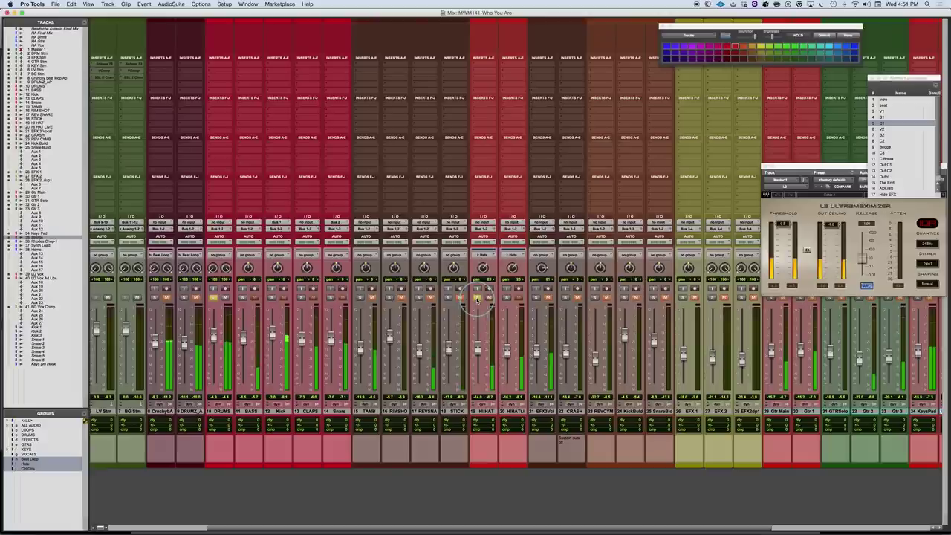
click(507, 298)
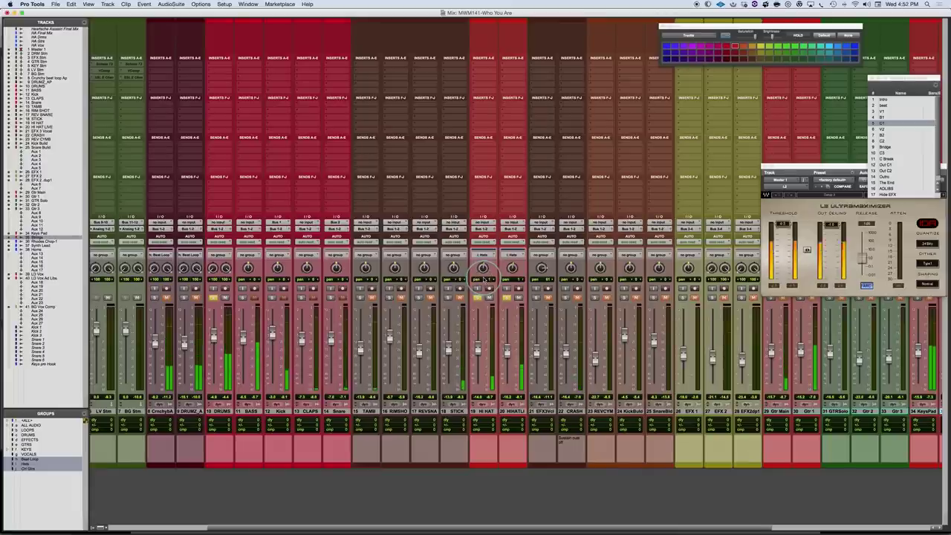
Lower the HI HAT fader in small steps and move the L2 Ultramaximizer window aside
drag(485, 345, 479, 354)
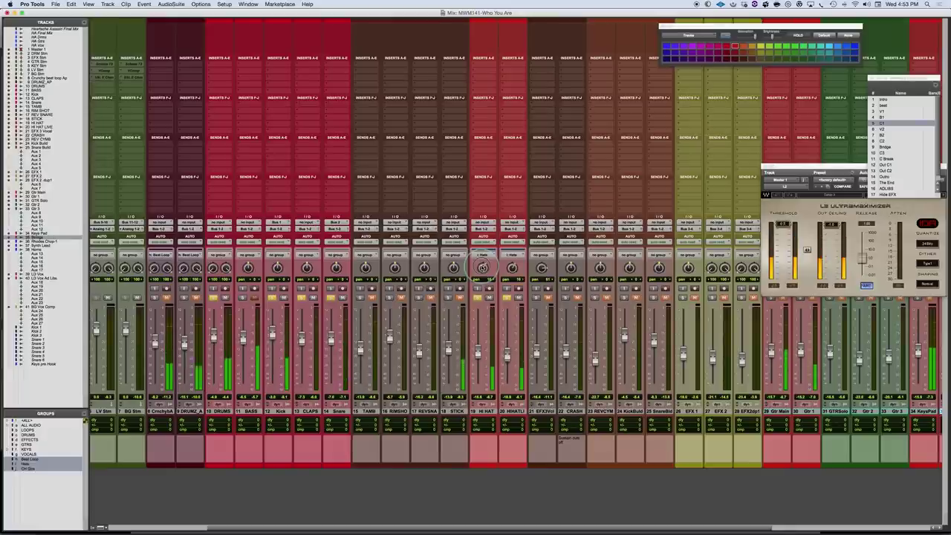
drag(477, 348, 480, 355)
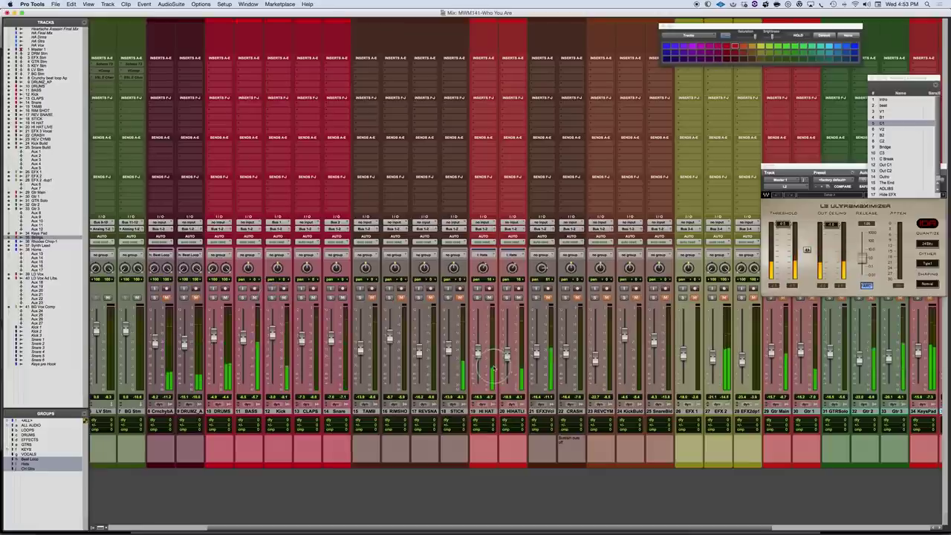
drag(480, 354, 479, 355)
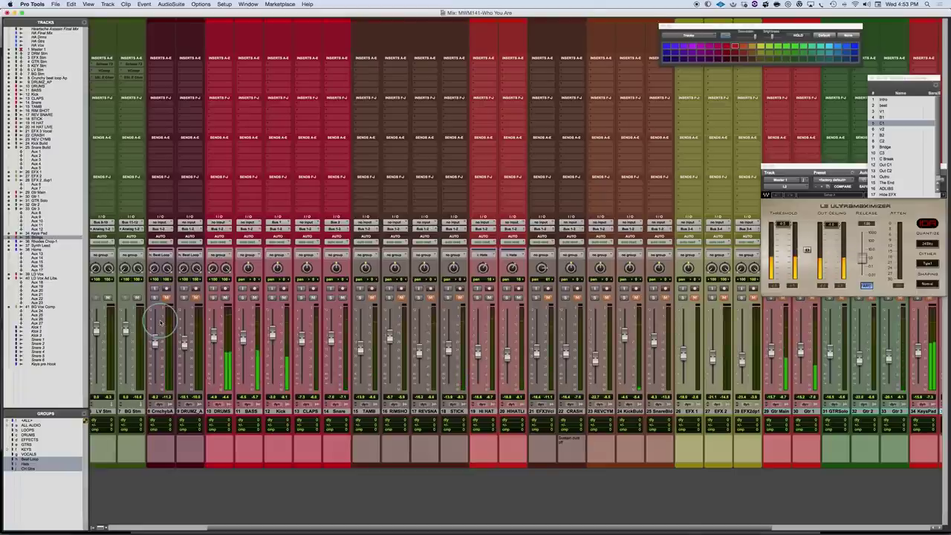
drag(784, 166, 876, 232)
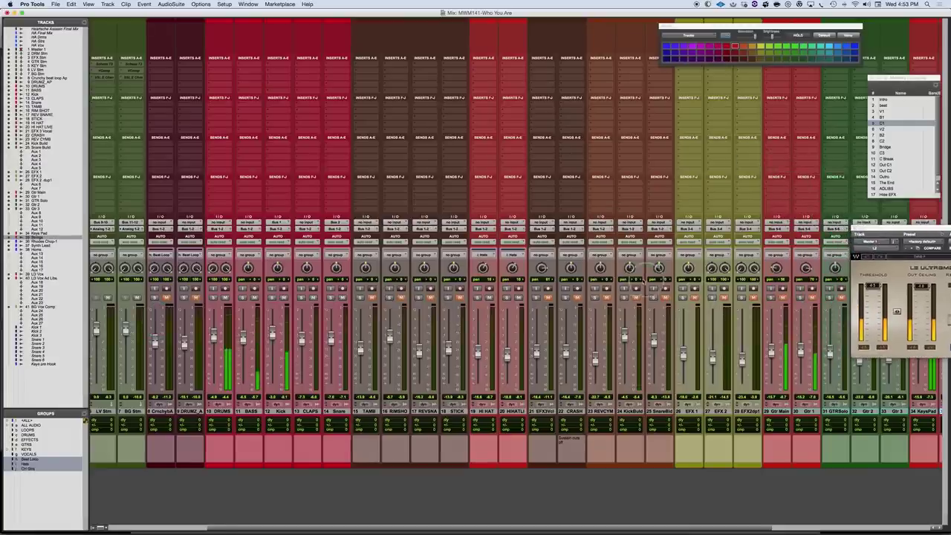
Lower the guitar faders together via the GTRS group, then select Gtr Main and Gtr 1
scroll(623, 267, right, 3)
scroll(623, 283, right, 9)
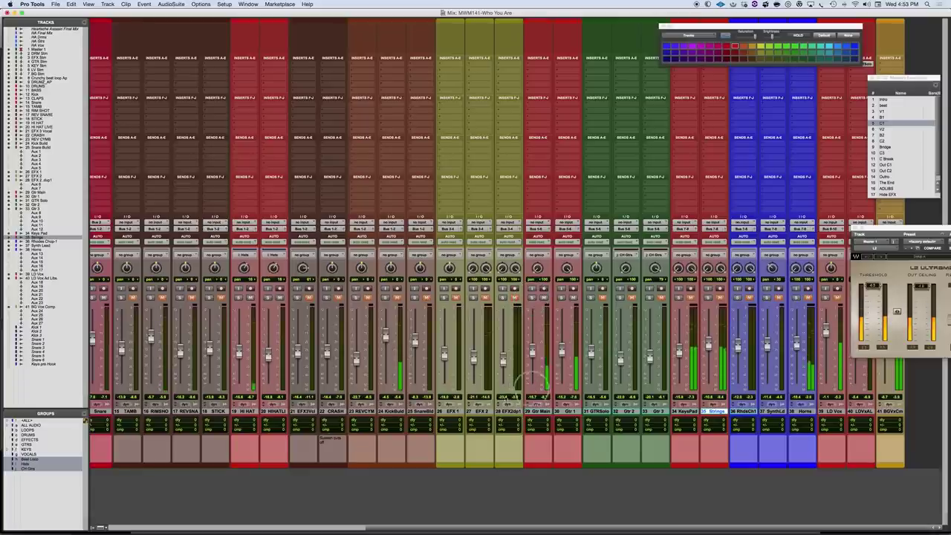
click(33, 446)
drag(532, 350, 534, 353)
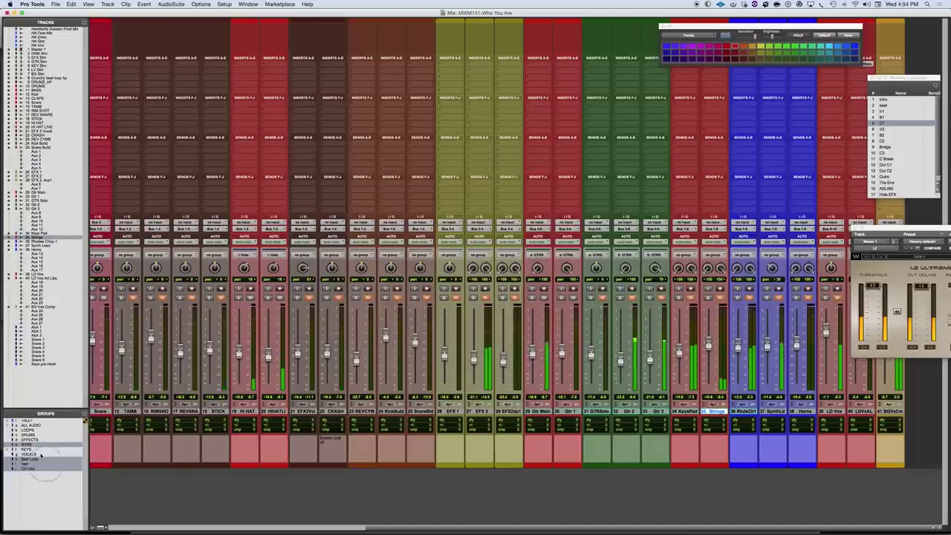
click(33, 449)
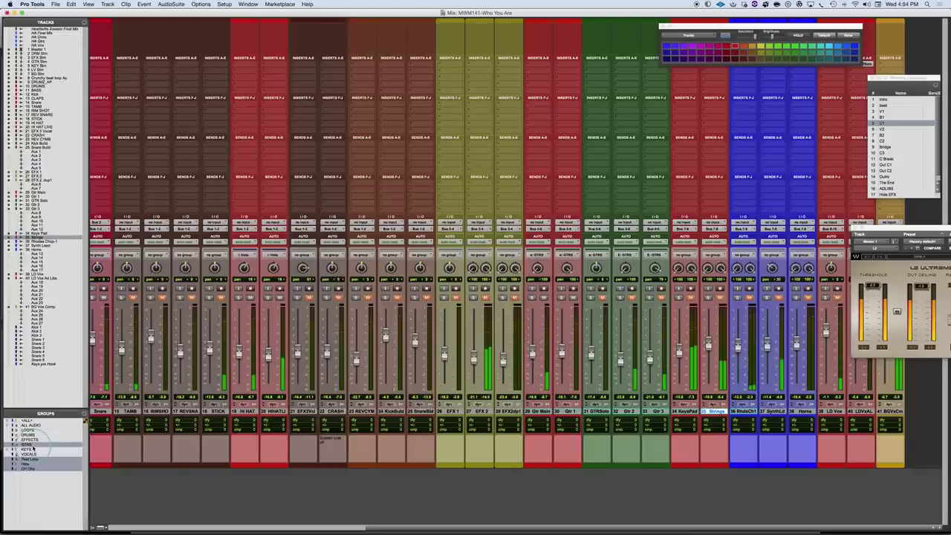
click(533, 354)
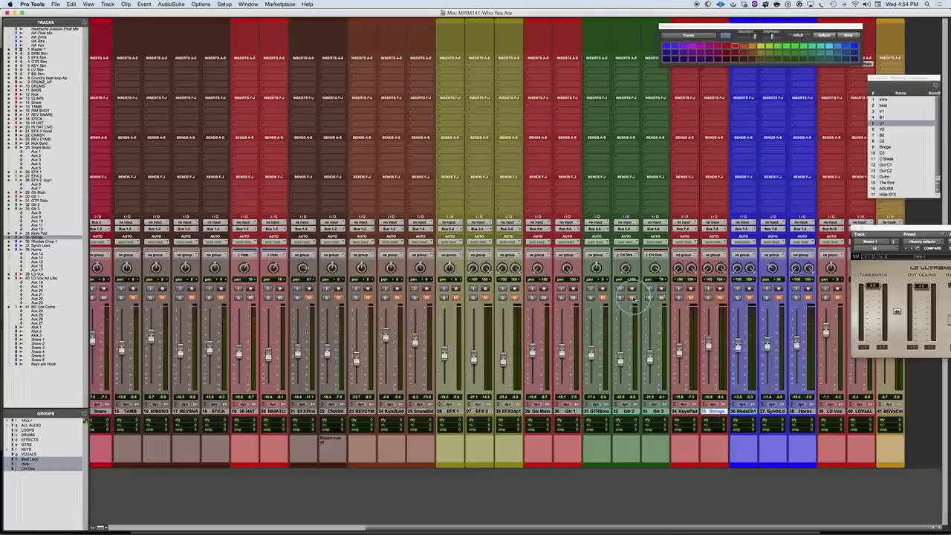
click(547, 412)
shift+click(569, 412)
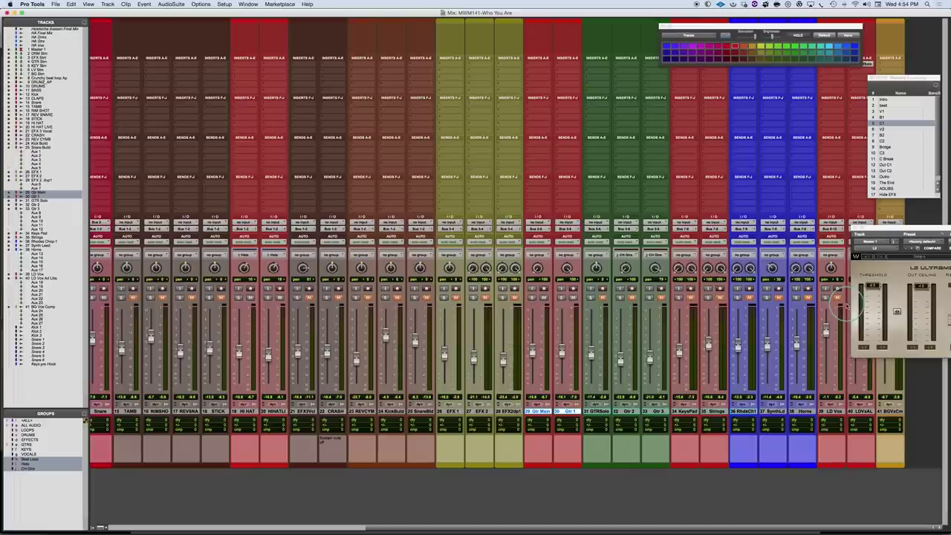
Create a group named 'Main Gtrs' from the selected Gtr Main and Gtr 1 tracks
key(super+g)
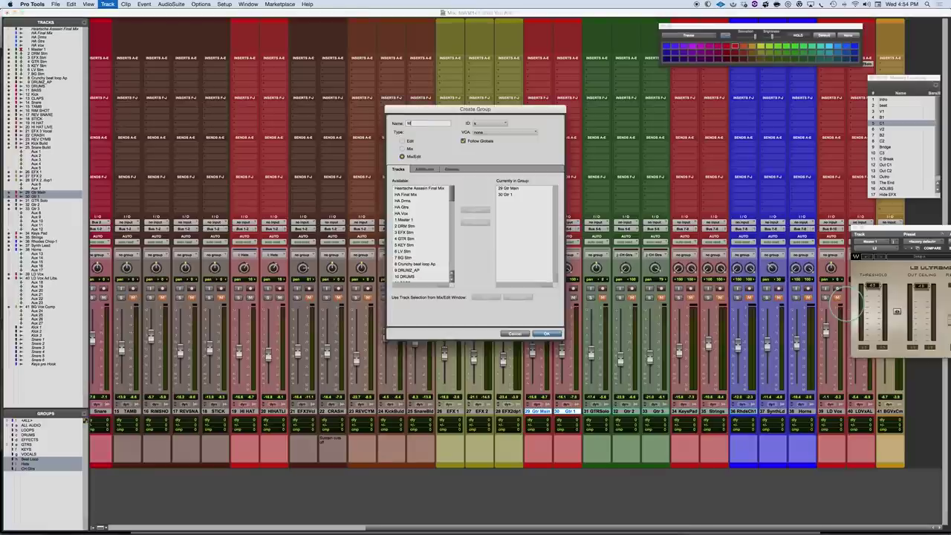
text(Main Gt)
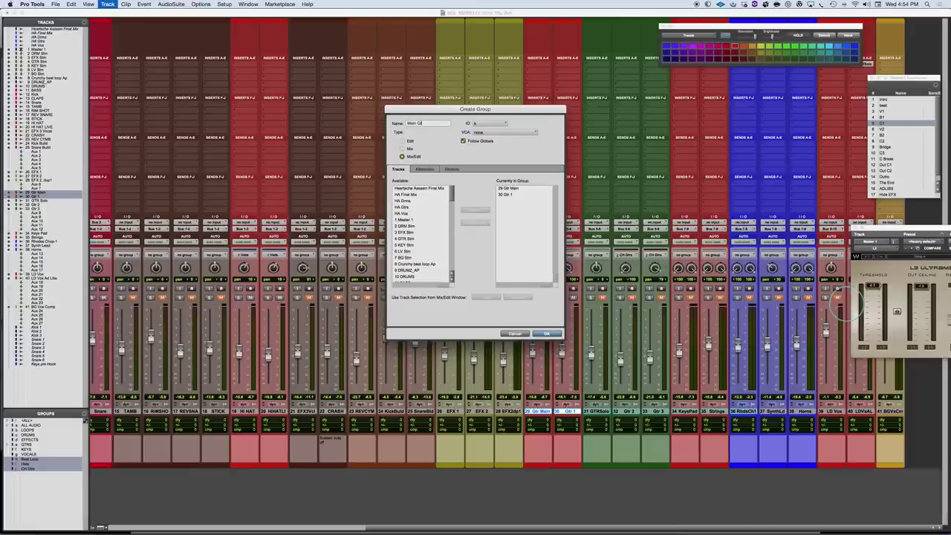
text(rs)
key(Return)
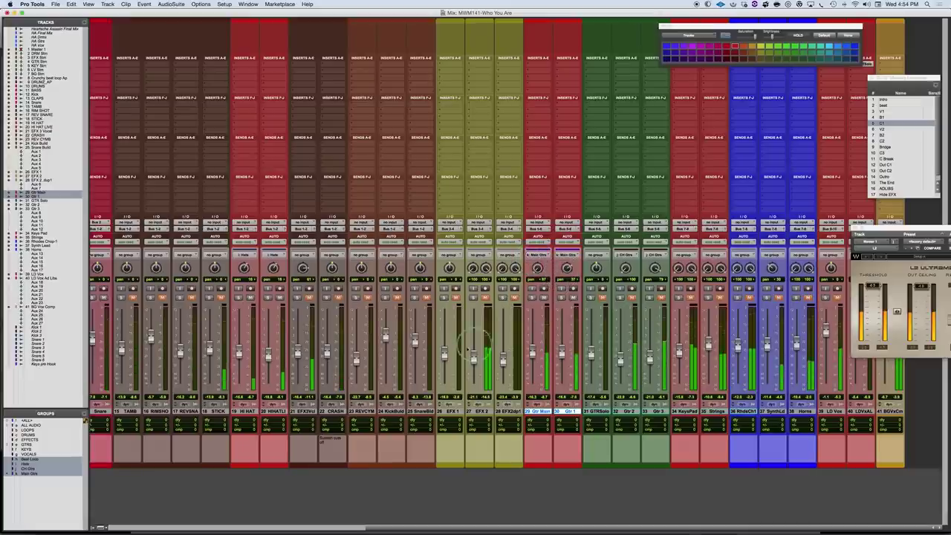
Apply Globals settings preset 1 to Main Gtrs so it links only volume, mute, solo and automation
right_click(25, 475)
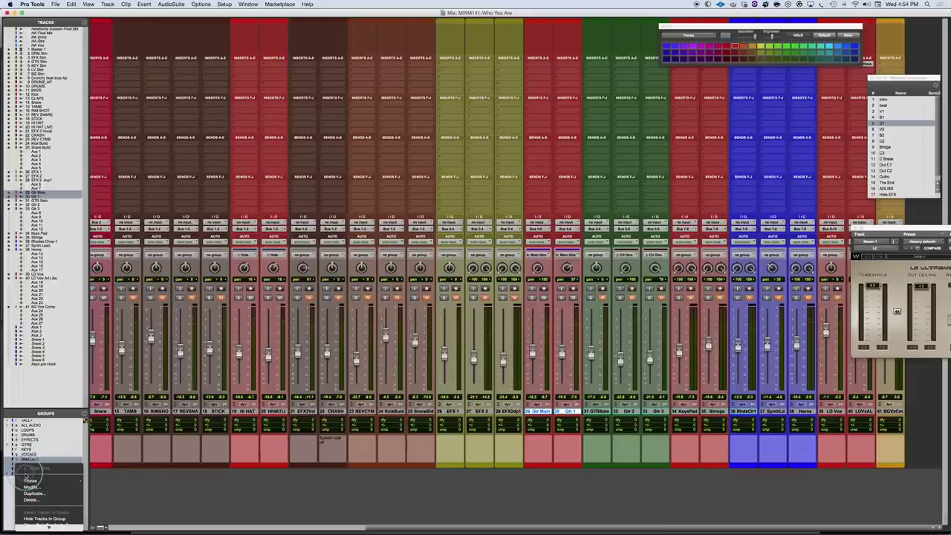
click(38, 487)
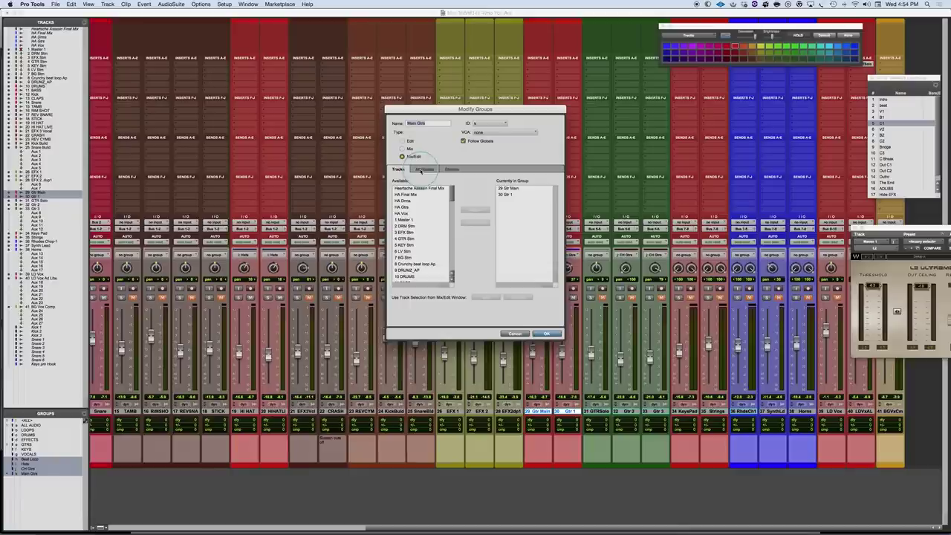
click(453, 169)
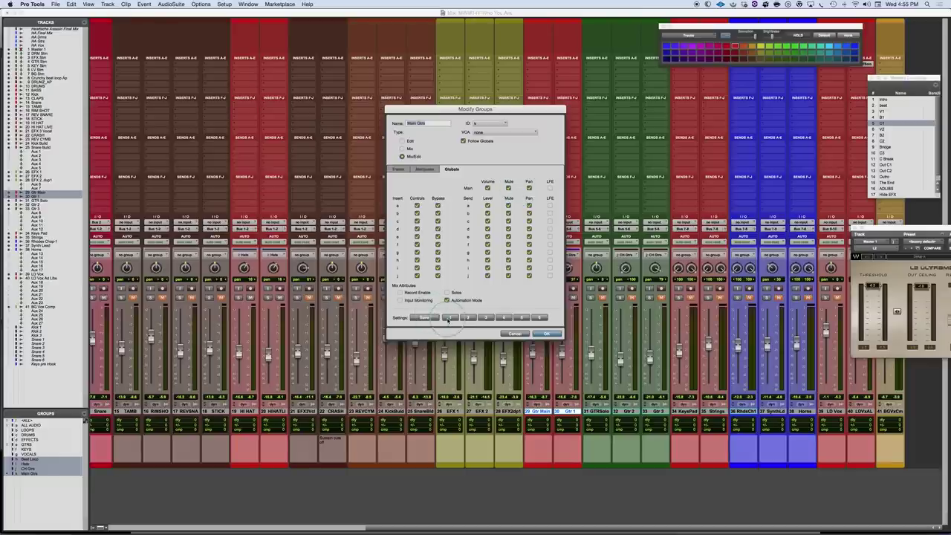
click(449, 319)
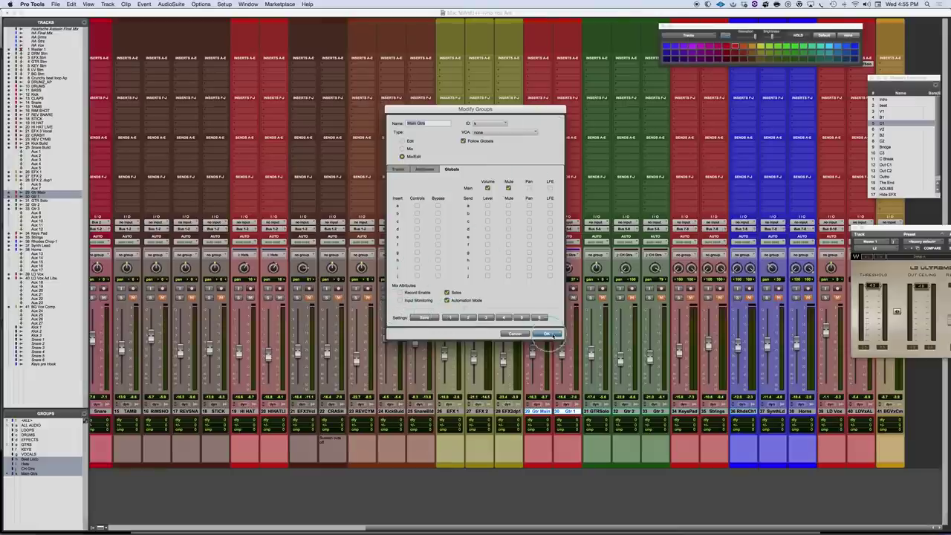
click(550, 335)
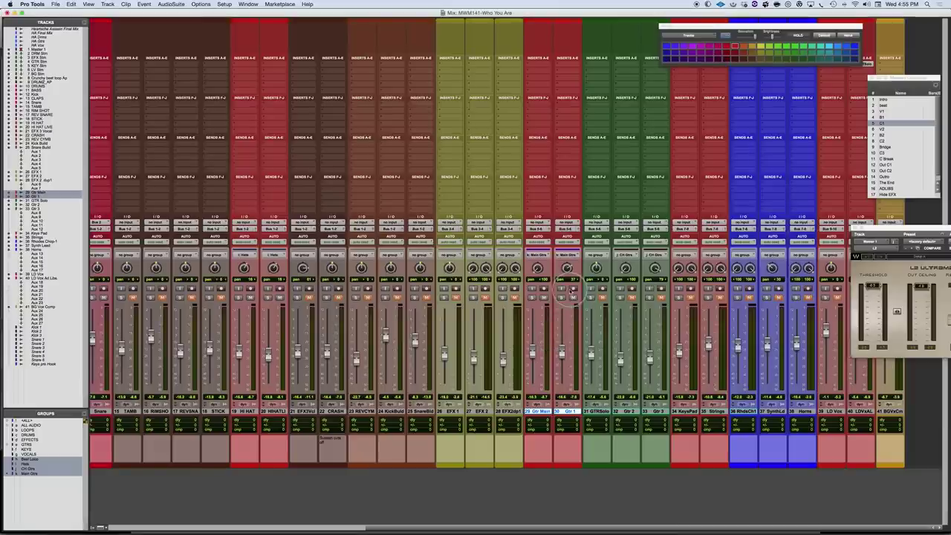
Cancel the LOOPS group's Modify Groups dialog without changes
click(295, 379)
right_click(27, 429)
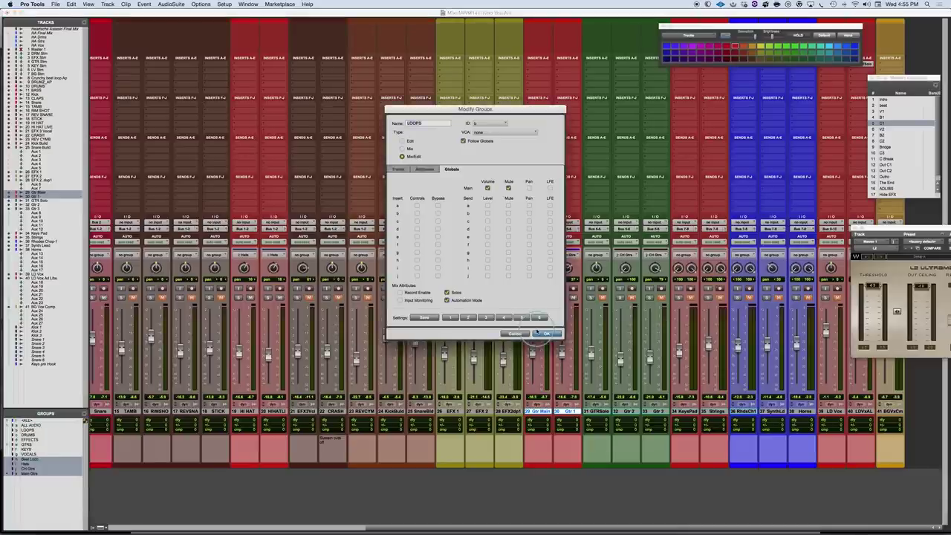
click(516, 334)
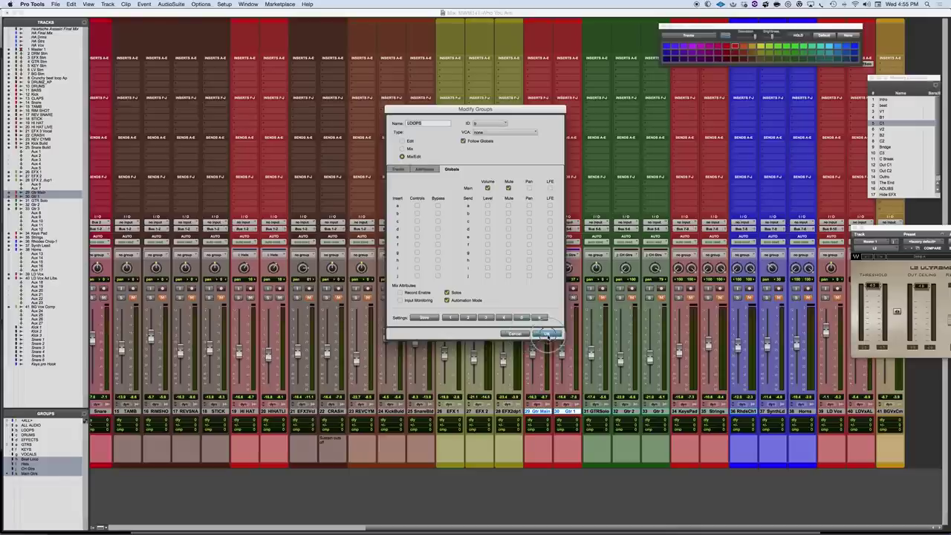
Inspect the ALL AUDIO group's Globals and Attributes settings, then cancel without saving
right_click(31, 437)
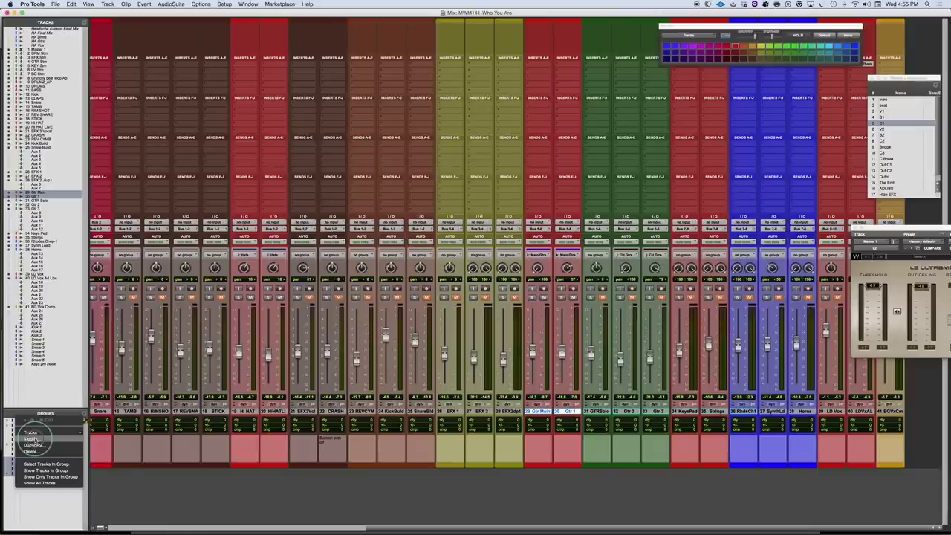
click(33, 440)
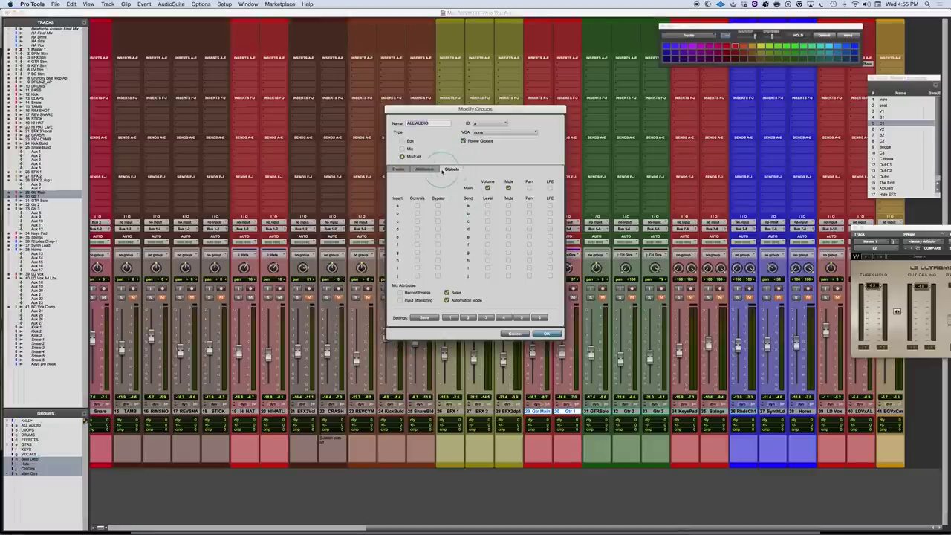
click(451, 170)
click(425, 170)
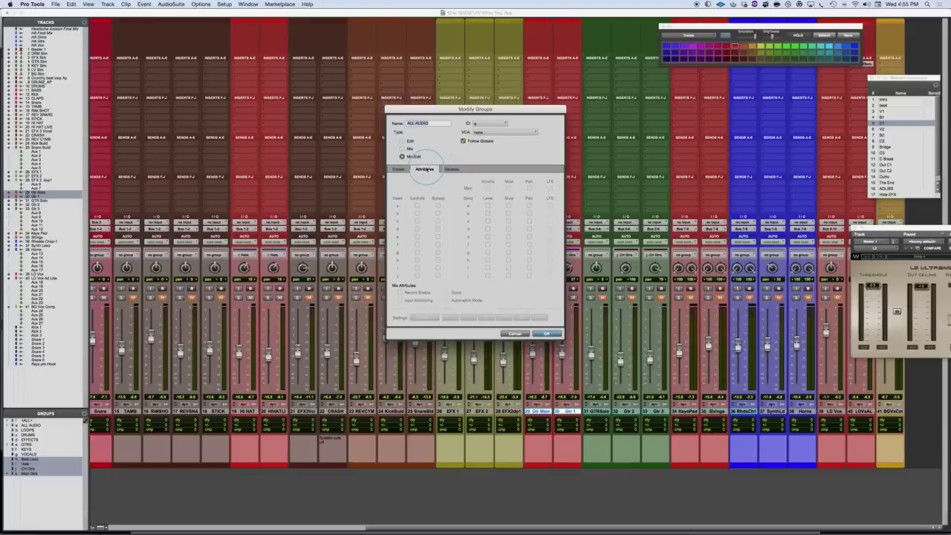
click(464, 142)
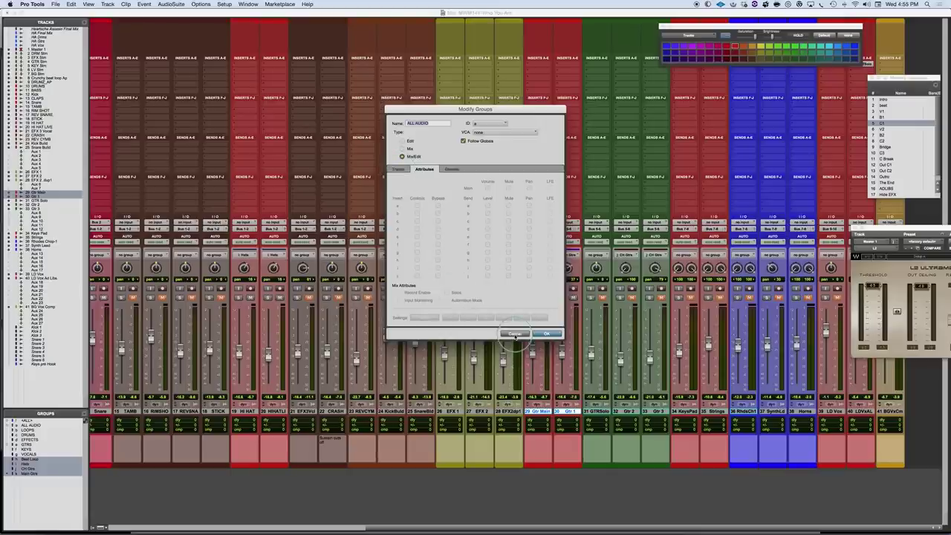
click(516, 334)
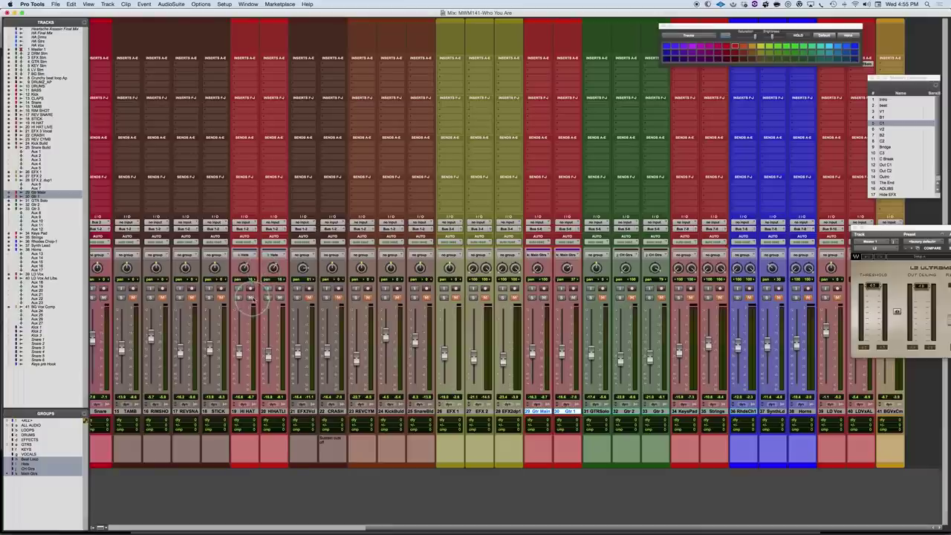
Set the Hats group to stop following globals, loading a settings preset plus Main Pan
drag(245, 269, 244, 268)
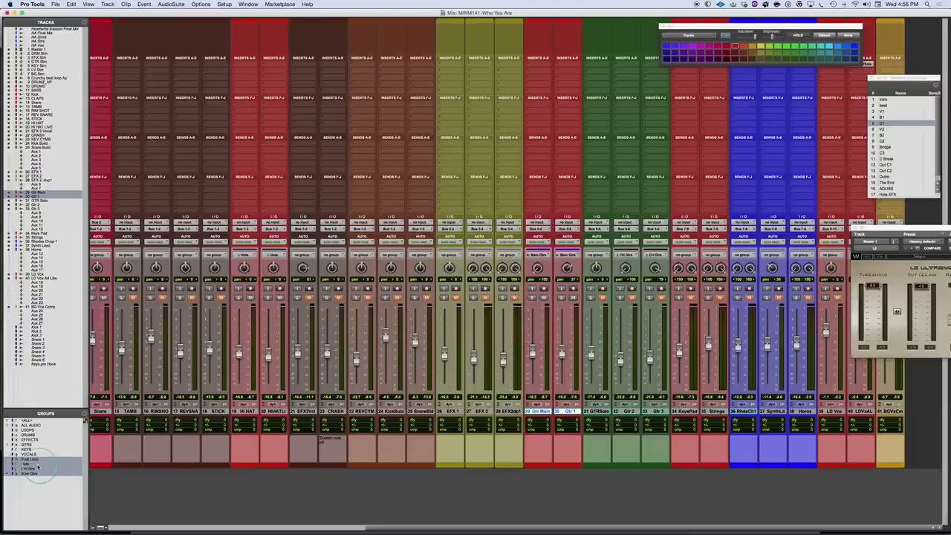
right_click(33, 466)
click(45, 476)
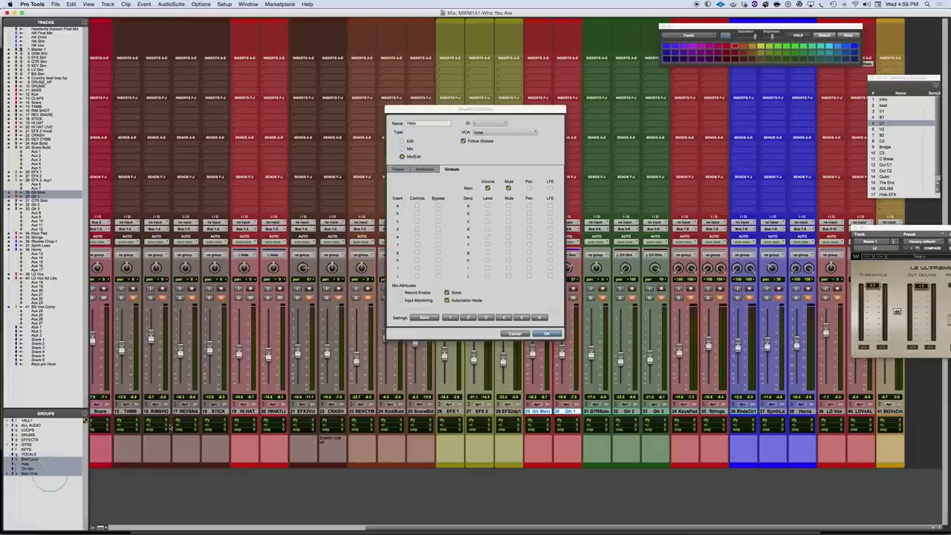
click(463, 141)
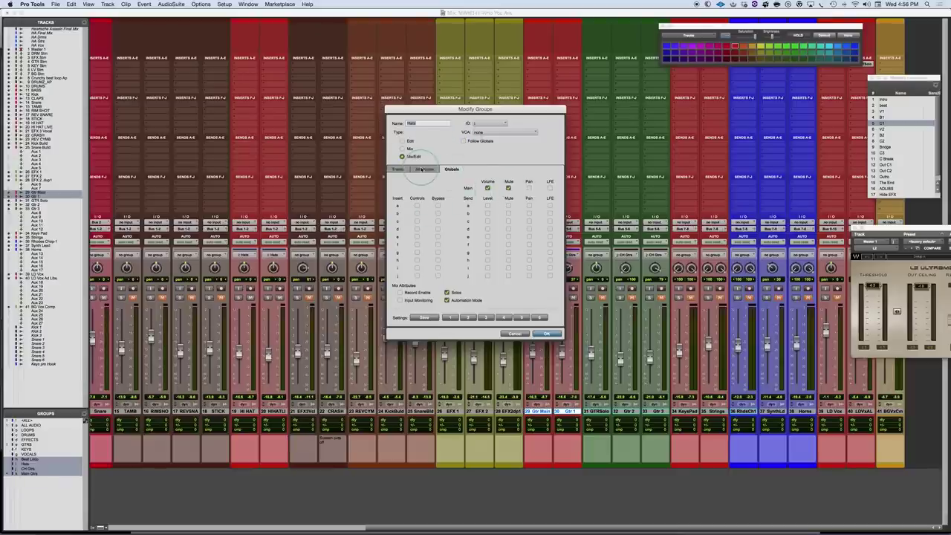
click(422, 169)
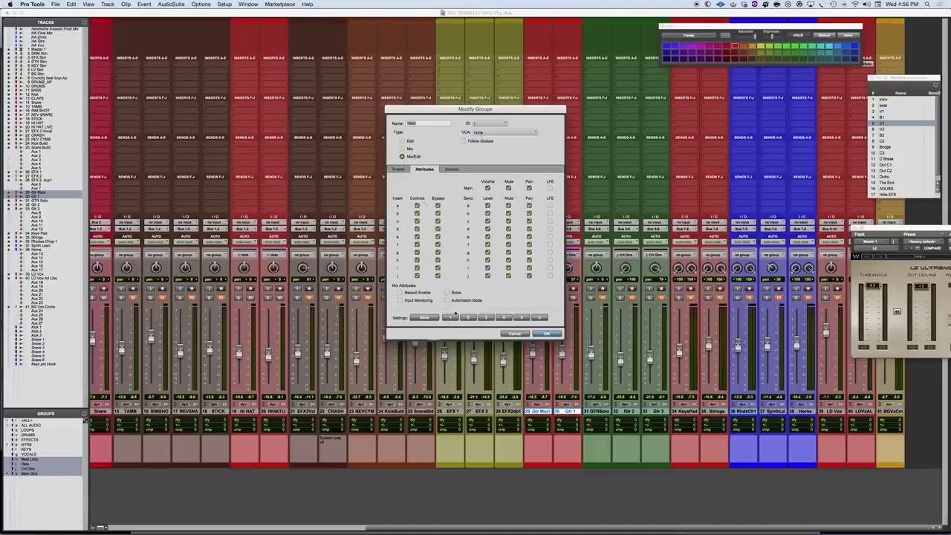
click(451, 317)
click(529, 188)
click(547, 333)
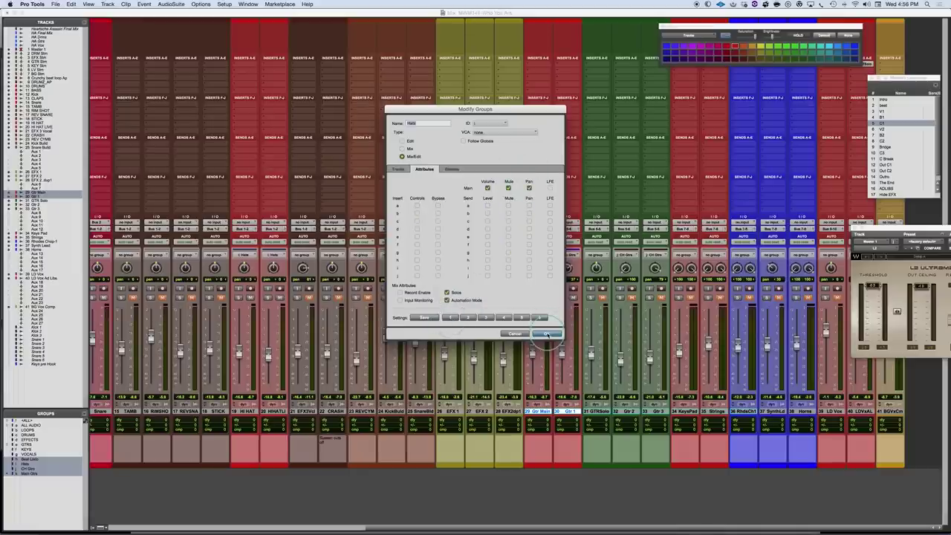
Nudge the HI HAT pan with pan now linked, then start playback
click(244, 268)
mouse_move(244, 268)
mouse_down()
mouse_move(244, 255)
mouse_move(244, 267)
mouse_up()
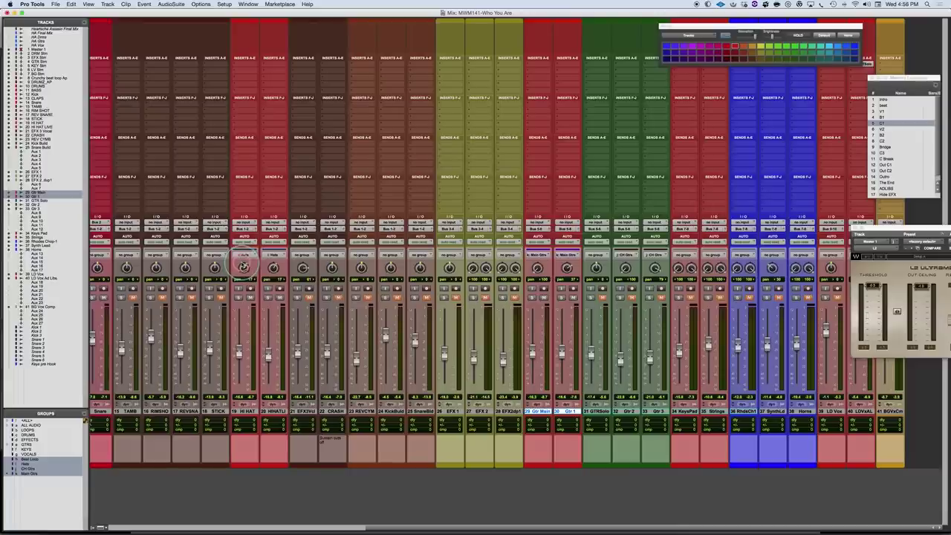
key(space)
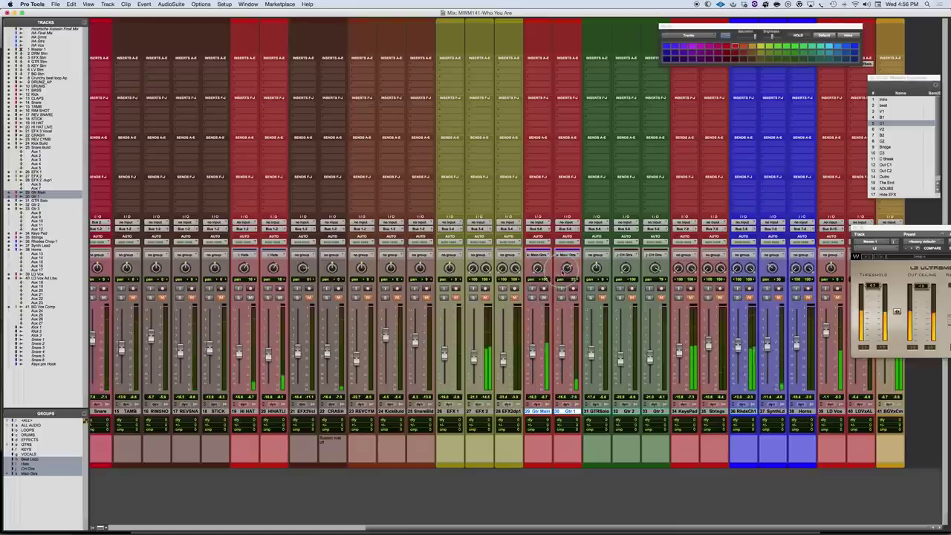
Adjust the Gtr 1 and Gtr Main pan positions
click(567, 268)
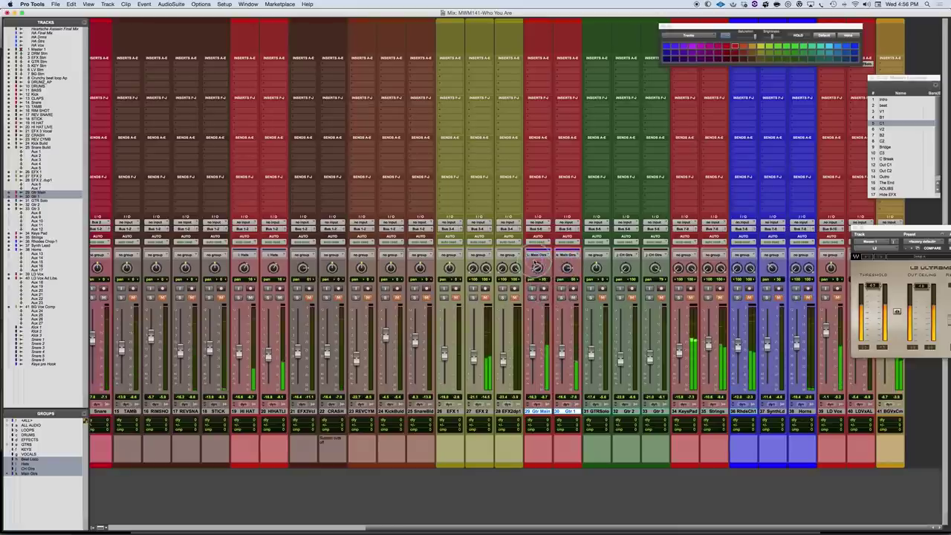
click(537, 260)
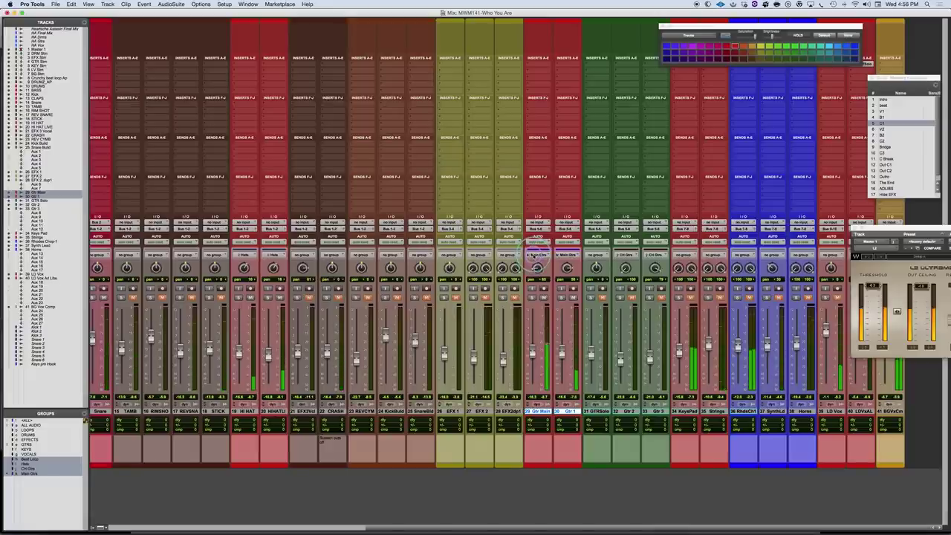
click(566, 268)
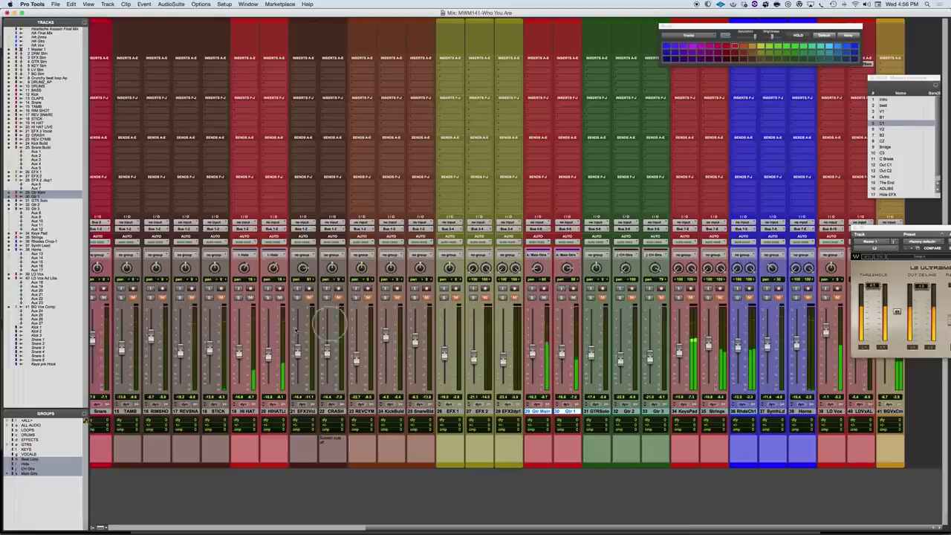
scroll(267, 334, left, 1)
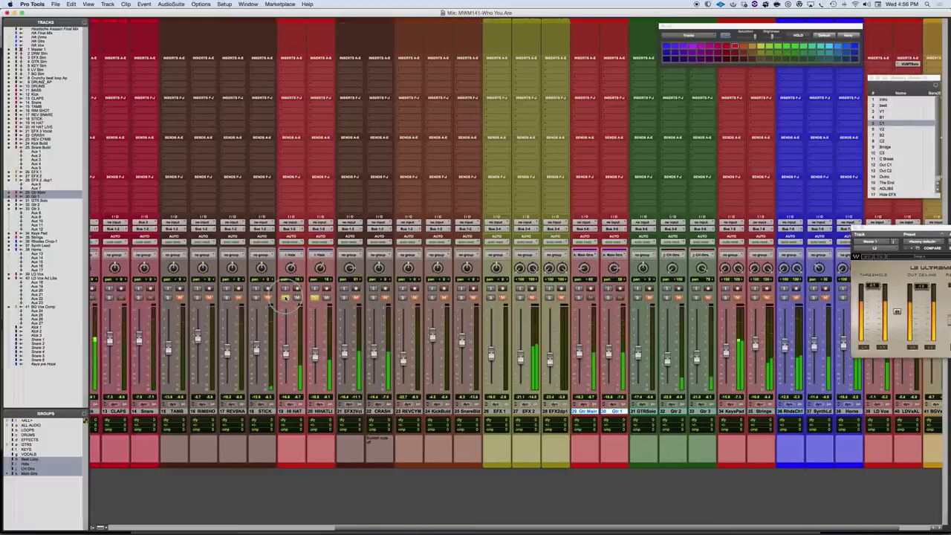
scroll(118, 304, left, 3)
scroll(119, 305, left, 4)
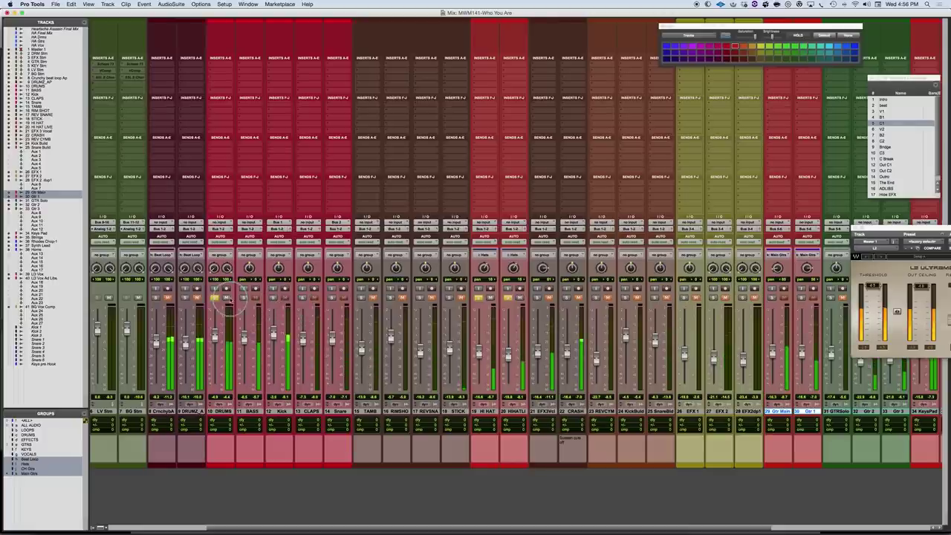
scroll(576, 344, right, 4)
Solo the Main Gtrs pair, tweak Gtr Main, then toggle solos across Kick through Snare
click(686, 298)
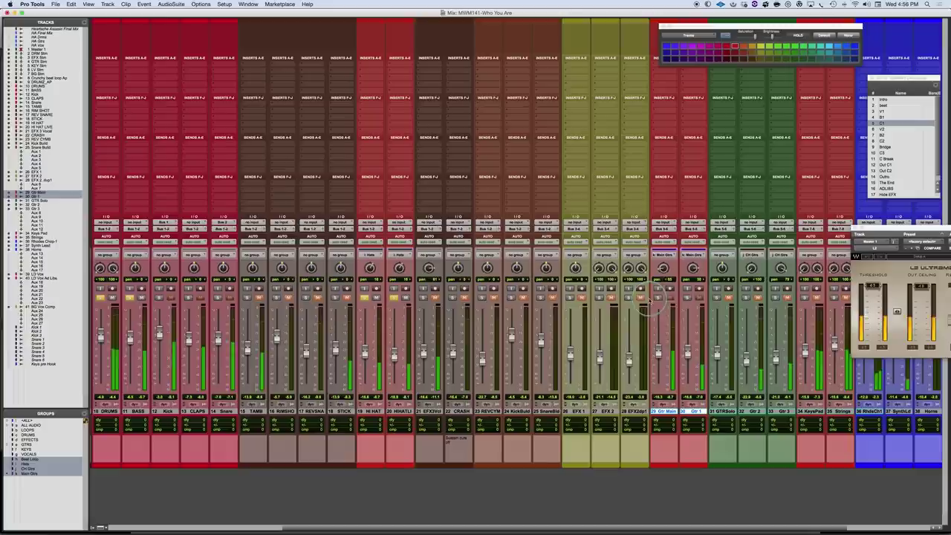
click(659, 354)
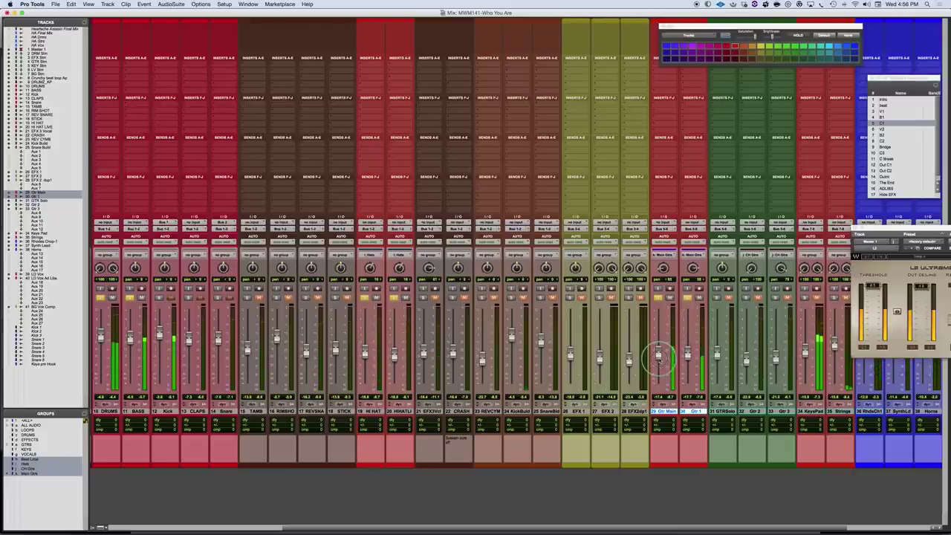
click(663, 268)
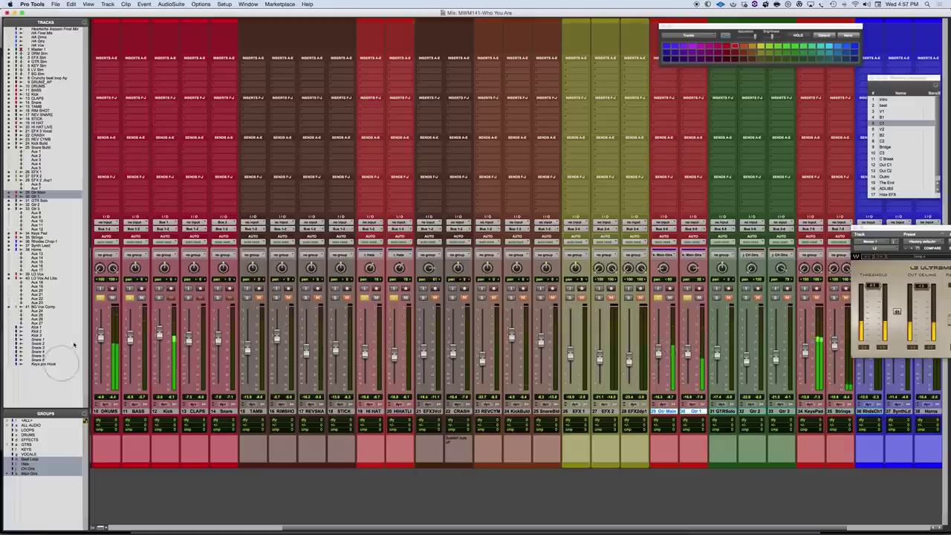
scroll(119, 342, left, 2)
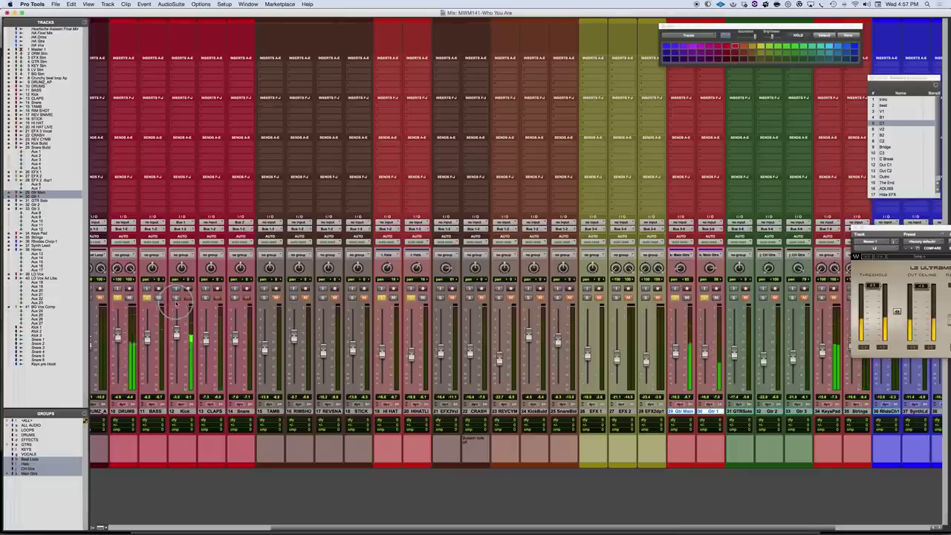
drag(176, 299, 234, 299)
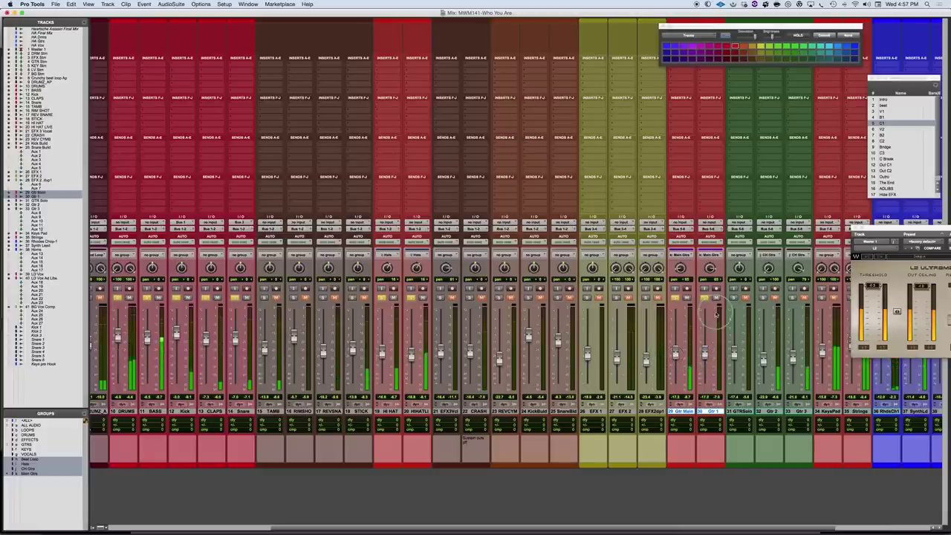
Return to the Edit window and place the insertion point in the Gtr Main clip
key(super+equal)
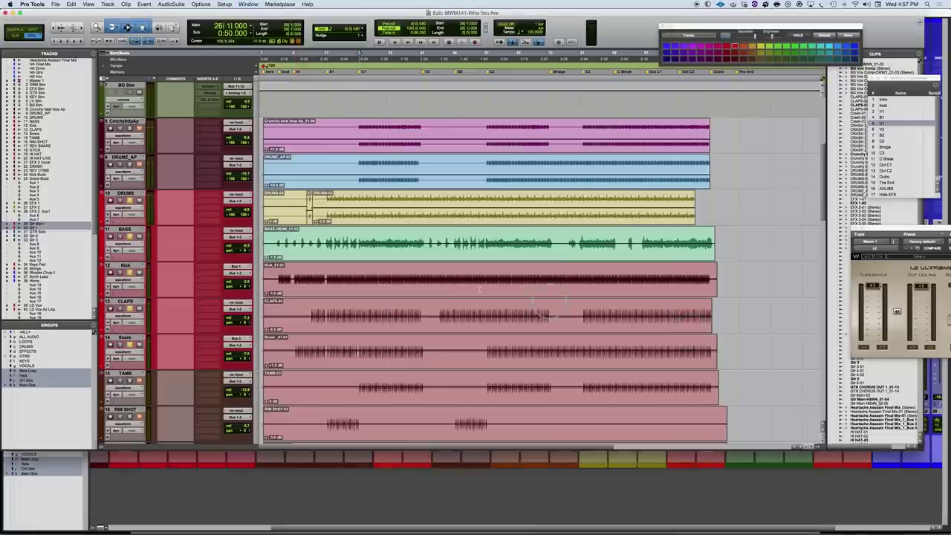
scroll(371, 250, down, 4)
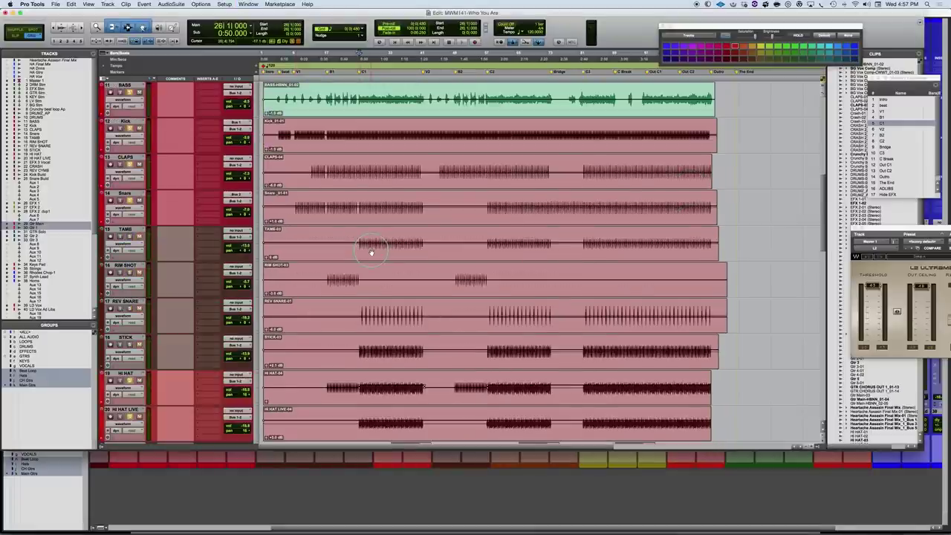
scroll(371, 250, up, 4)
scroll(372, 252, up, 5)
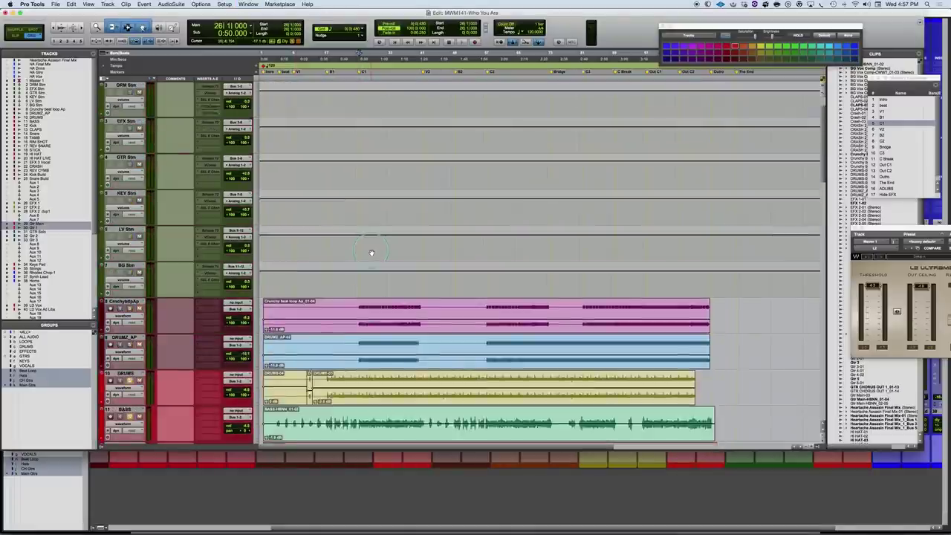
scroll(371, 252, down, 10)
scroll(371, 253, down, 12)
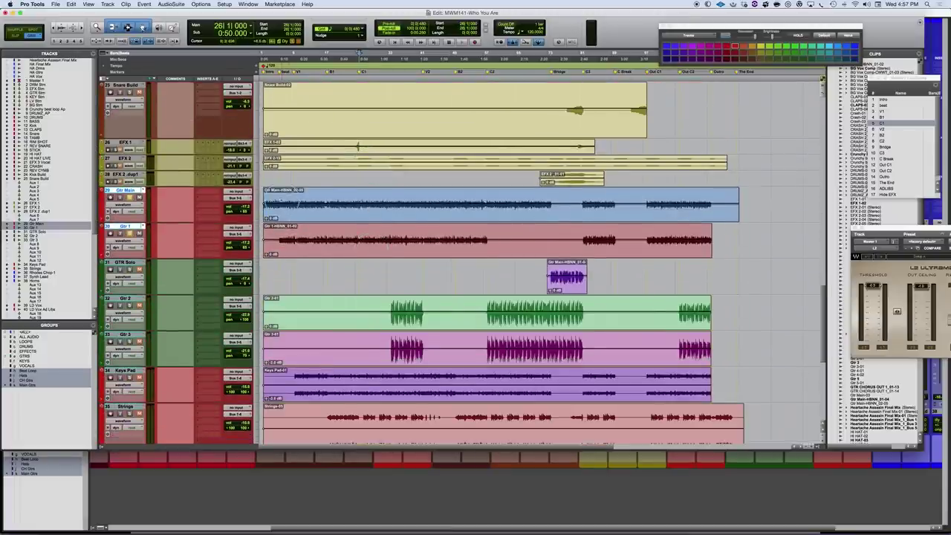
click(498, 216)
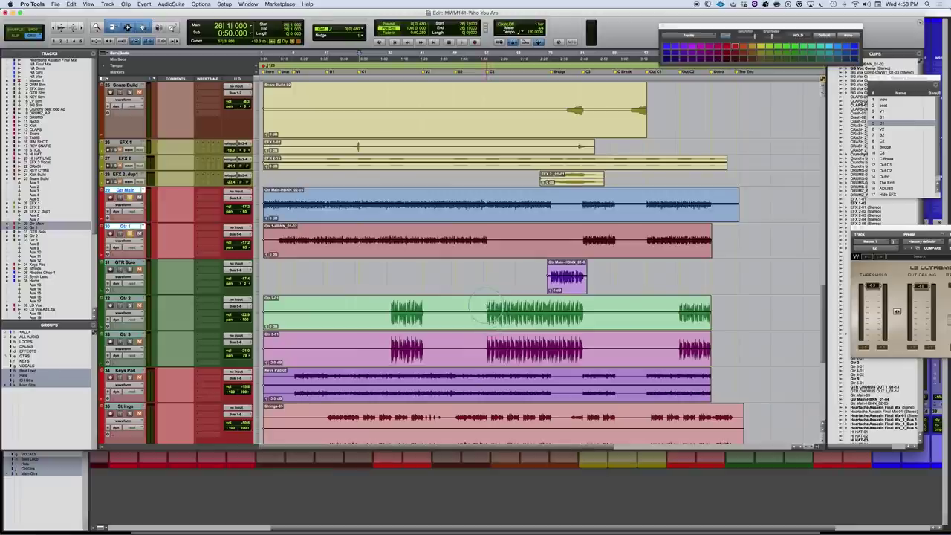
In the Mix window, solo Gtr 3 and start playback to hear the guitars
key(super+equal)
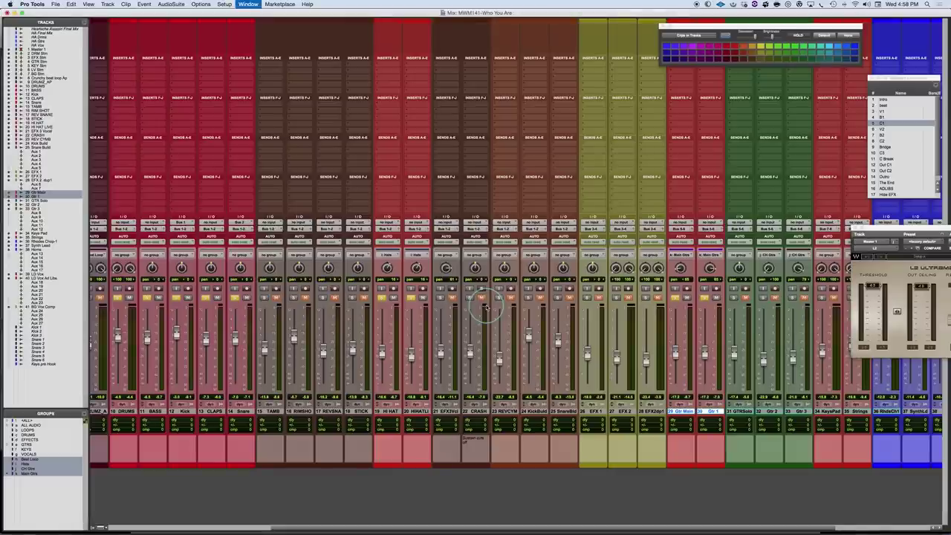
scroll(709, 310, right, 3)
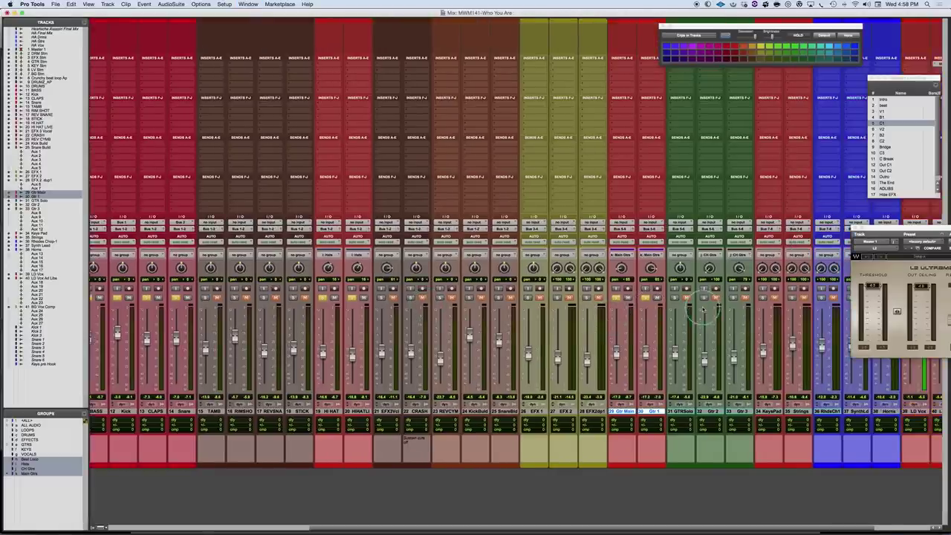
click(618, 297)
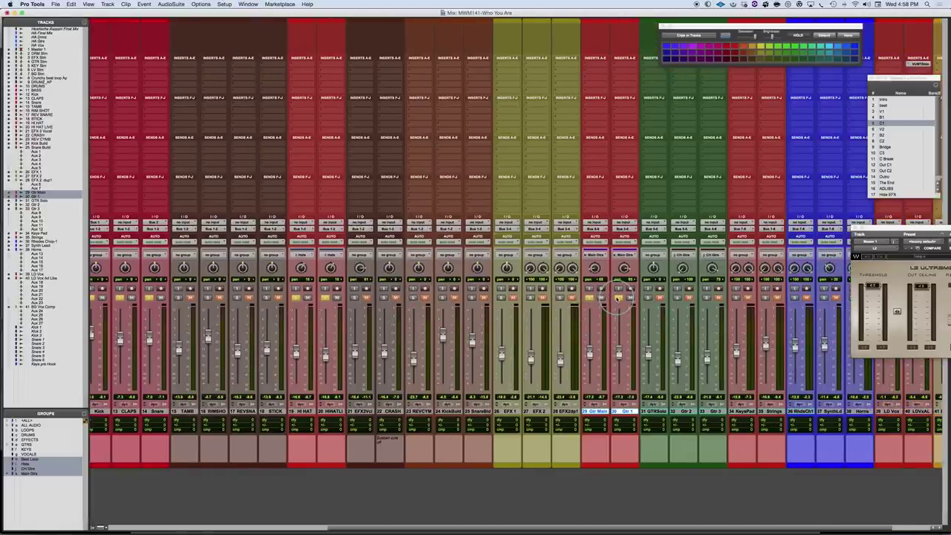
click(691, 300)
click(707, 297)
key(space)
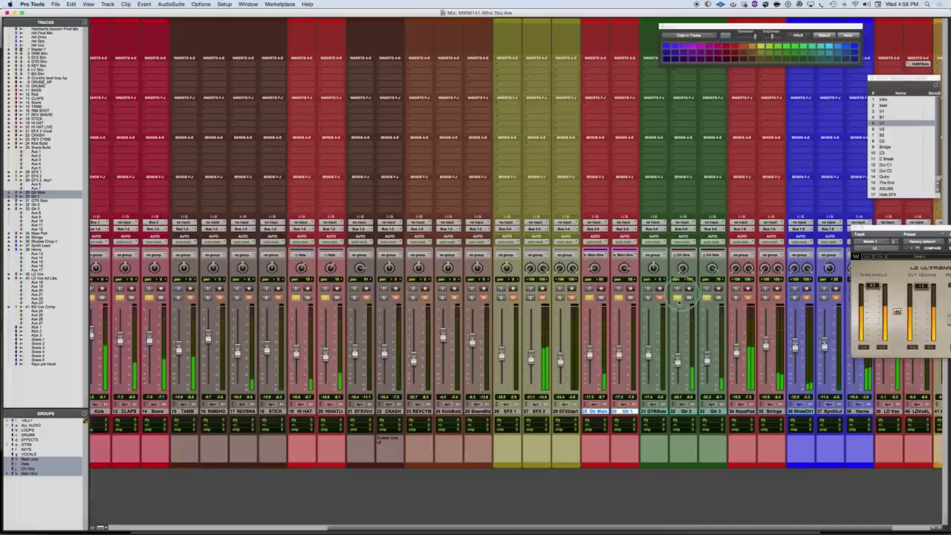
Solo Gtr 2 alongside Gtr 3 and raise the Gtr 2 fader
click(677, 298)
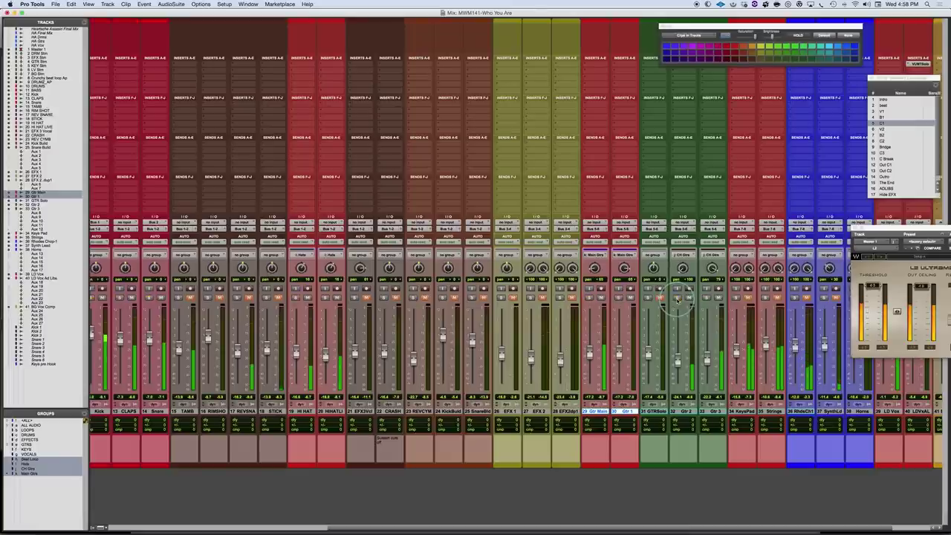
click(678, 297)
click(677, 298)
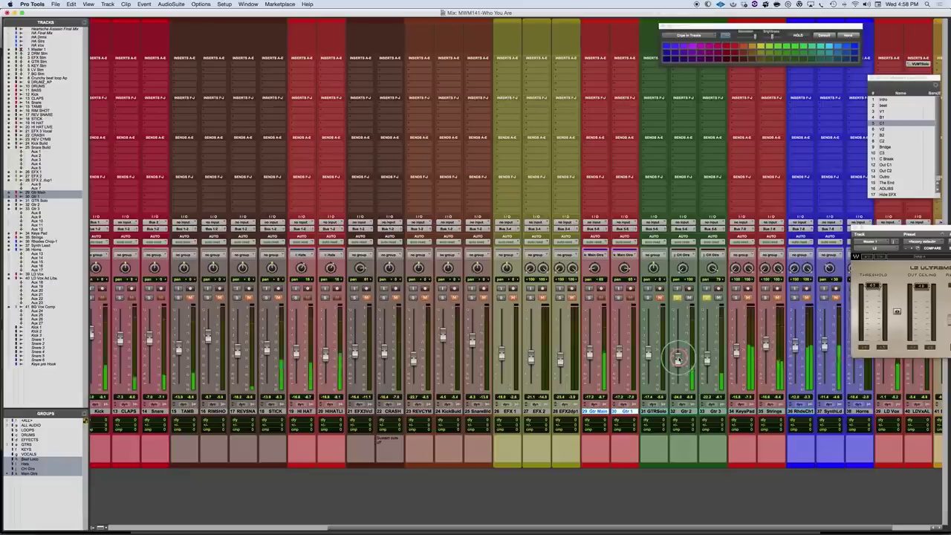
mouse_move(678, 358)
mouse_down()
mouse_move(678, 329)
mouse_move(677, 360)
mouse_up()
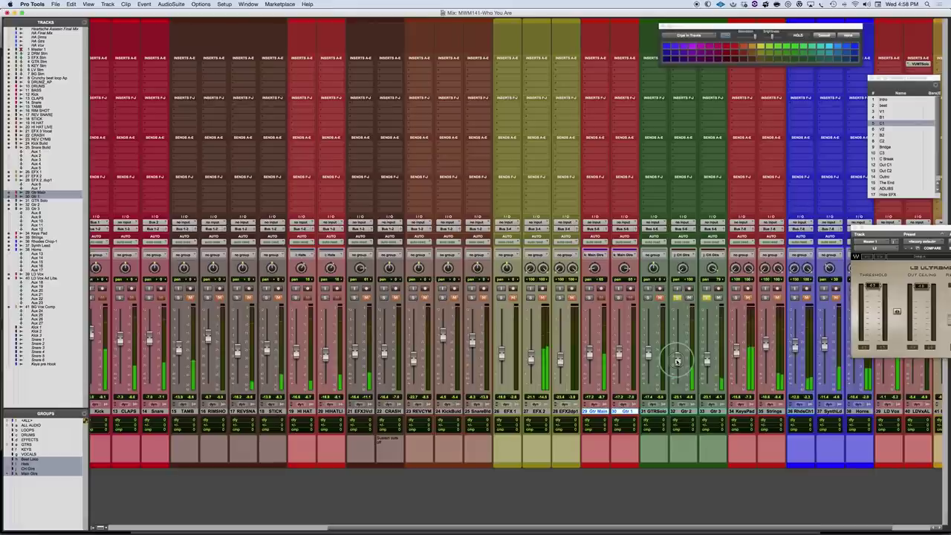
click(677, 298)
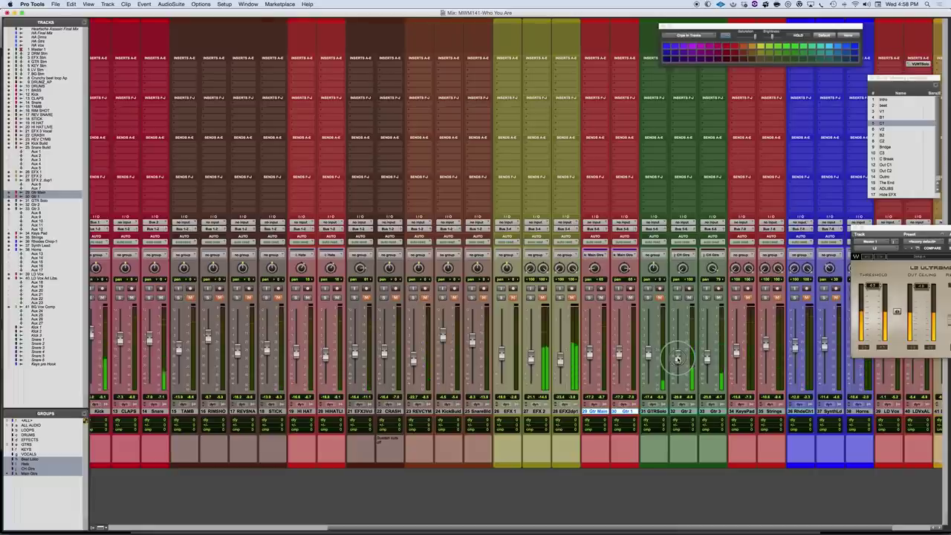
scroll(518, 371, left, 10)
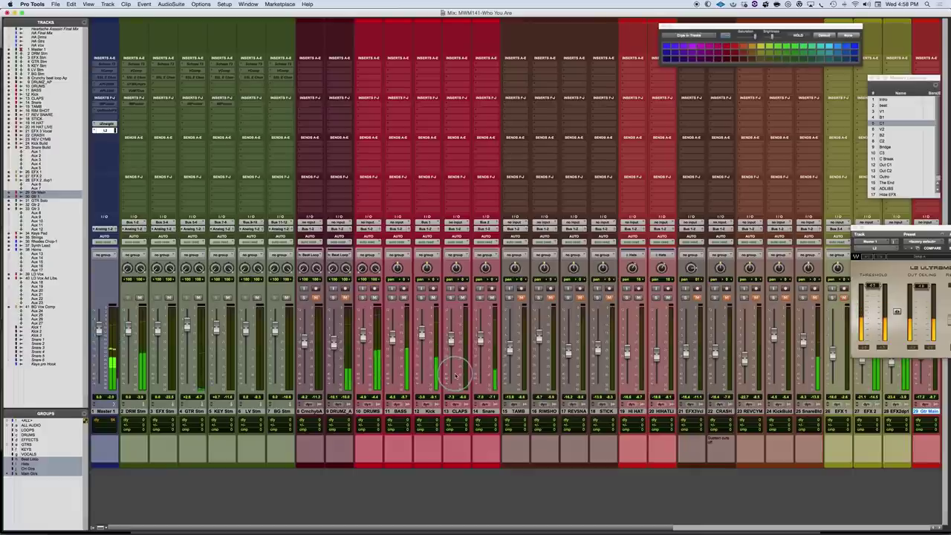
Nudge the Gtr Main fader up, then bring it back down slightly
scroll(452, 375, right, 3)
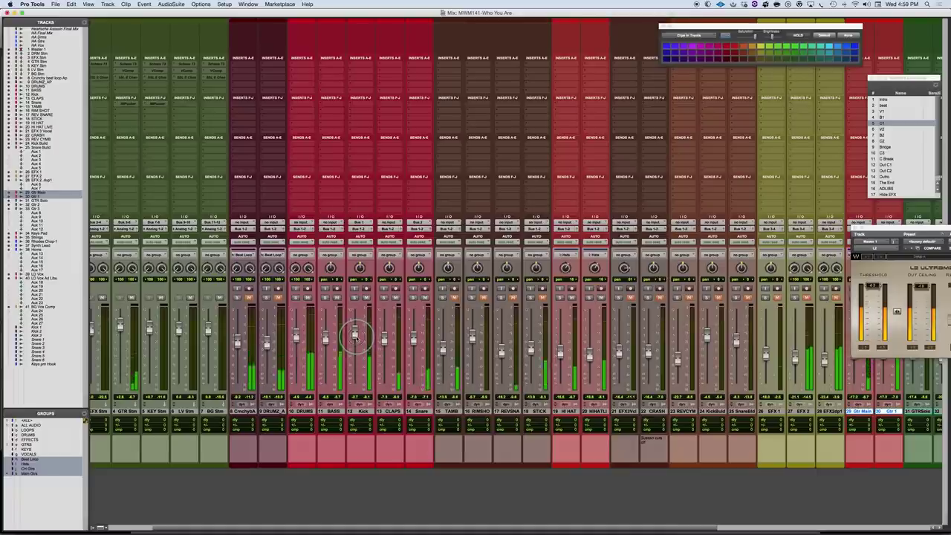
scroll(529, 360, right, 5)
scroll(530, 361, right, 2)
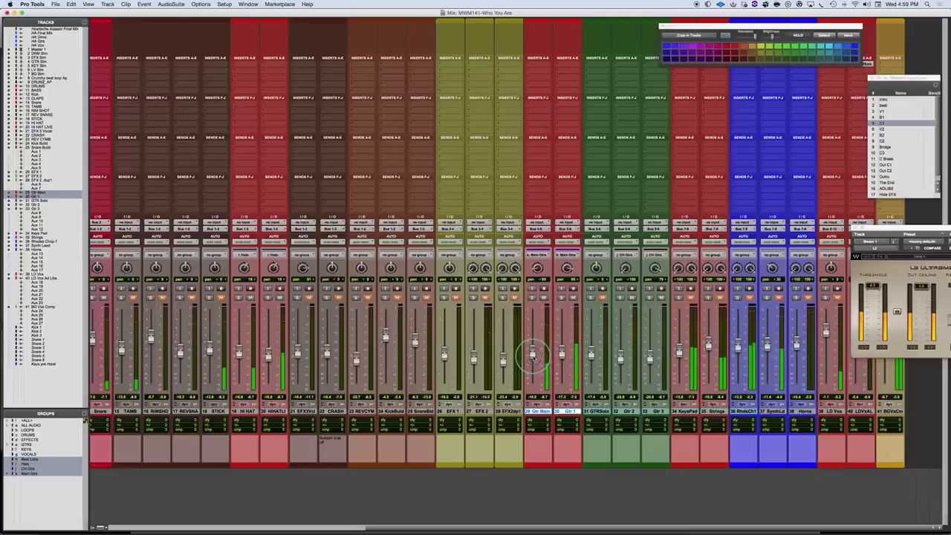
drag(533, 356, 533, 348)
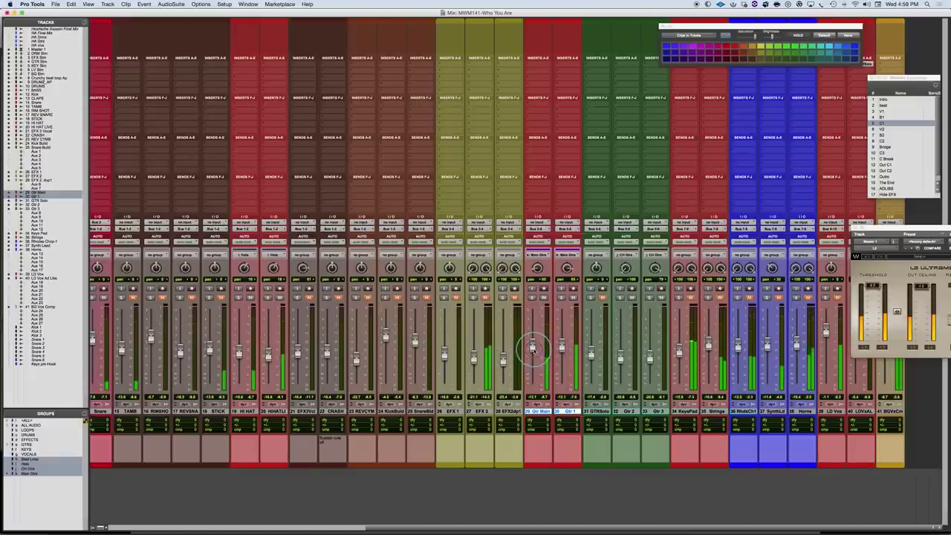
drag(533, 349, 534, 354)
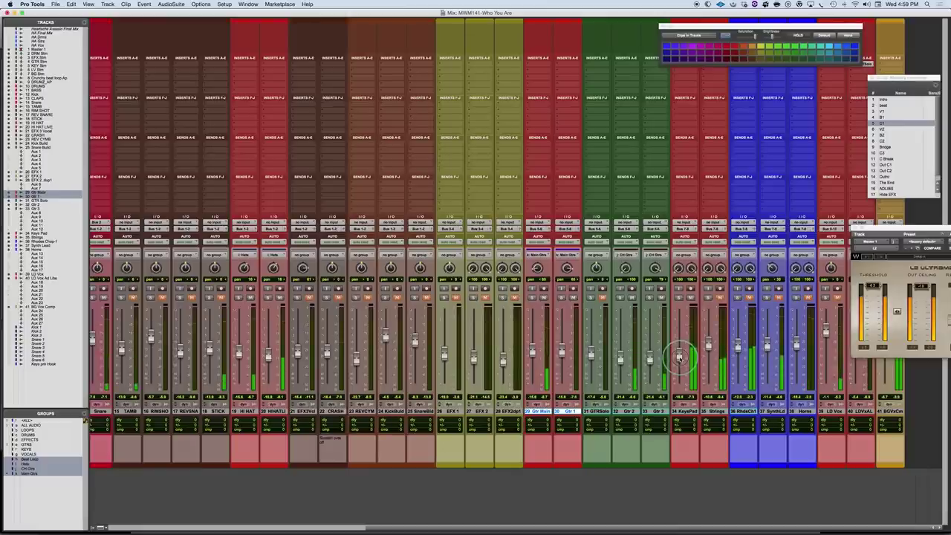
Raise KeysPad to about -14.2, solo it, and open its floating output window
drag(680, 355, 680, 354)
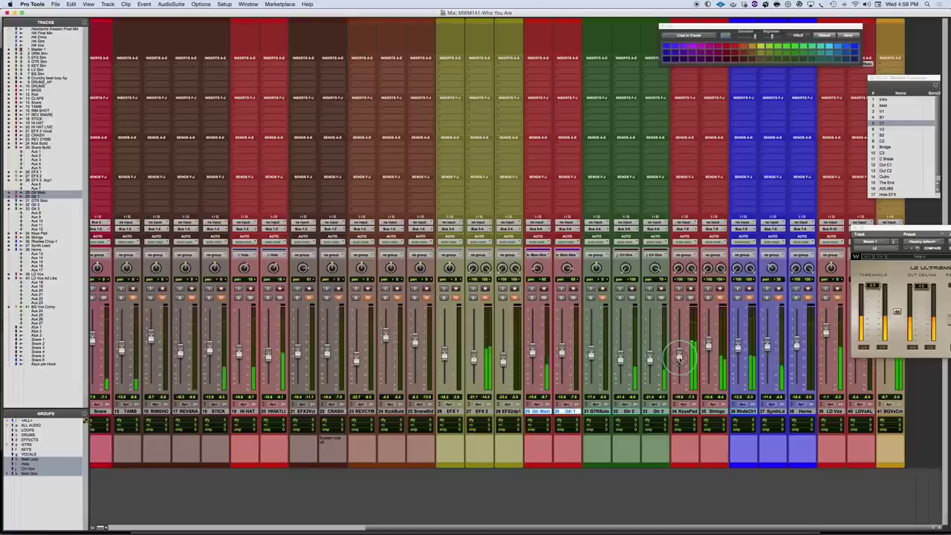
click(679, 296)
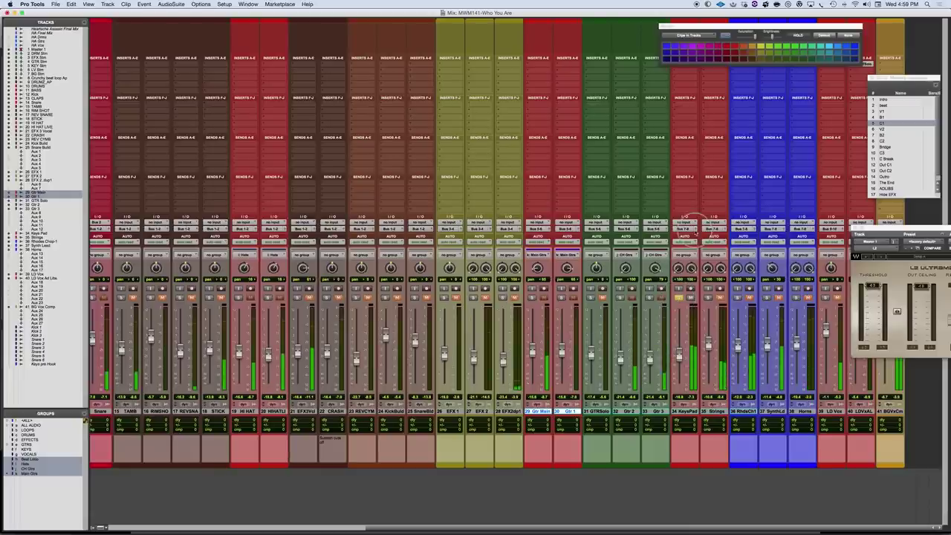
click(676, 228)
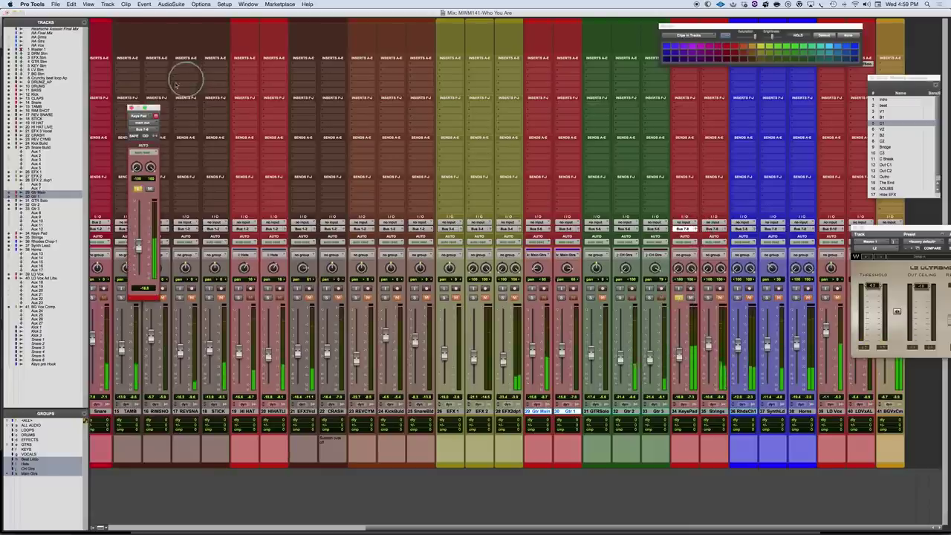
Move the Keys Pad output window to mid-screen and pull its left and right pans inward during playback
drag(148, 109, 460, 93)
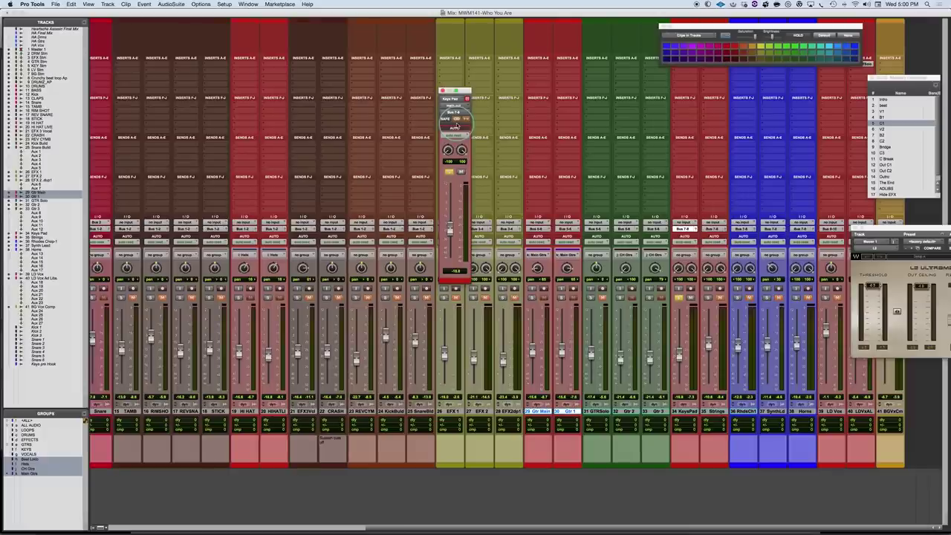
key(space)
drag(439, 138, 438, 167)
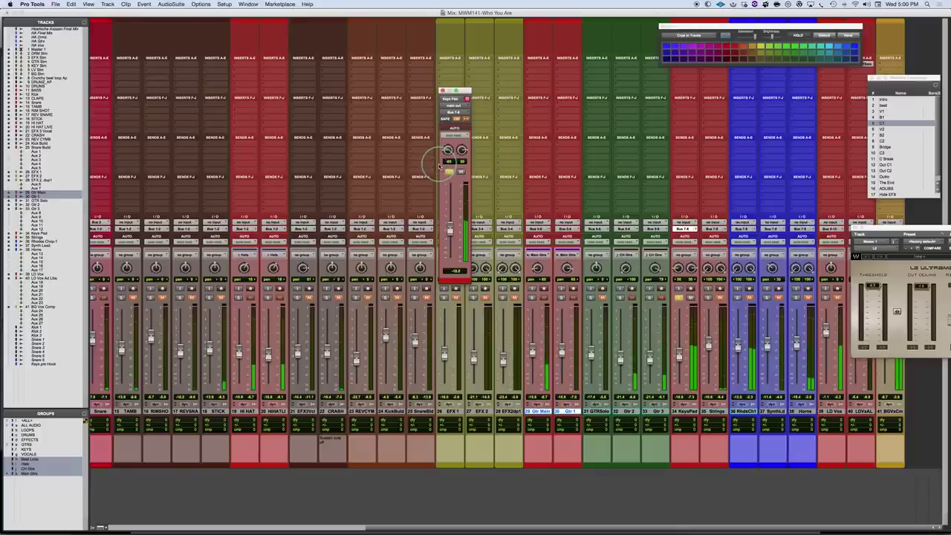
mouse_move(452, 170)
mouse_down()
mouse_move(446, 151)
mouse_move(448, 187)
mouse_move(448, 176)
mouse_up()
Play the arrangement in the Edit window to check the Keys Pad track
key(super+equal)
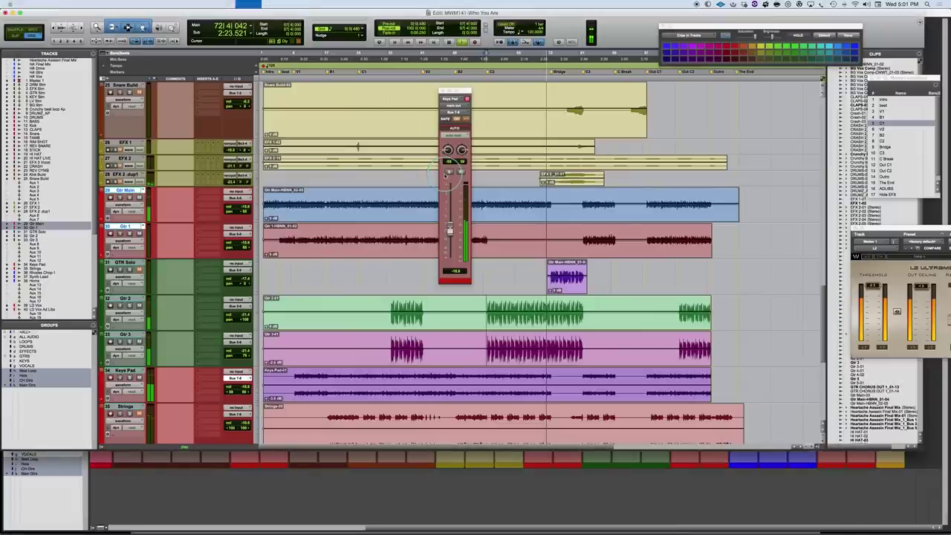
scroll(401, 297, down, 2)
scroll(401, 296, down, 1)
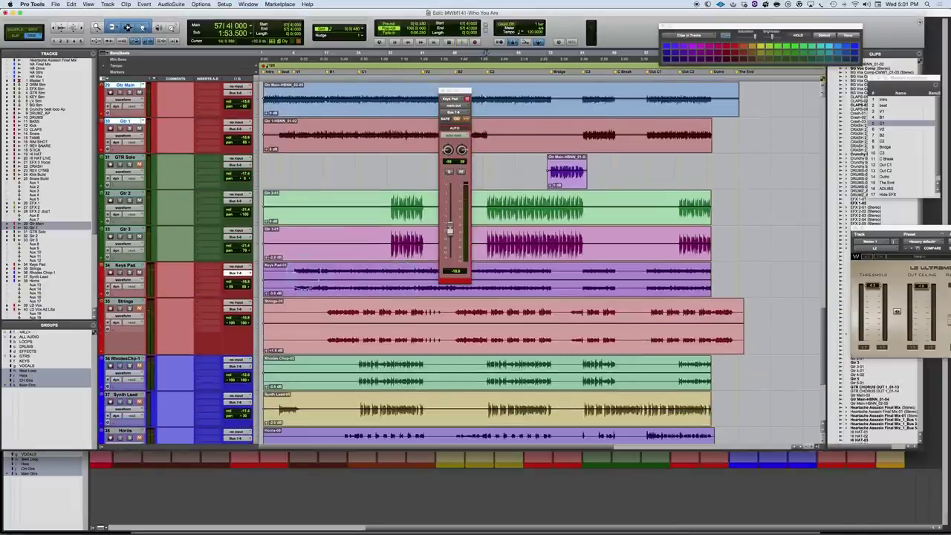
key(space)
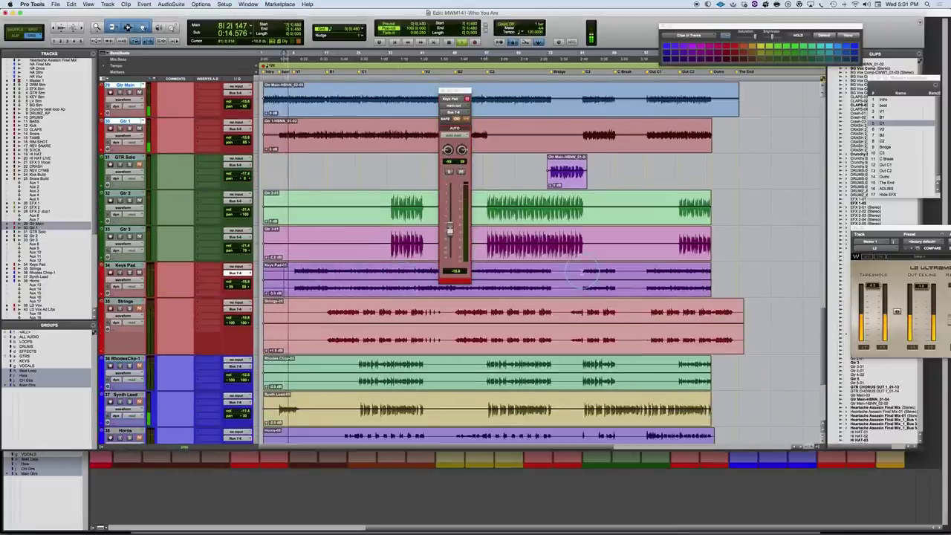
Back in the mixer, check KeysPad's volume and pan, then lower its fader slightly
key(super+equal)
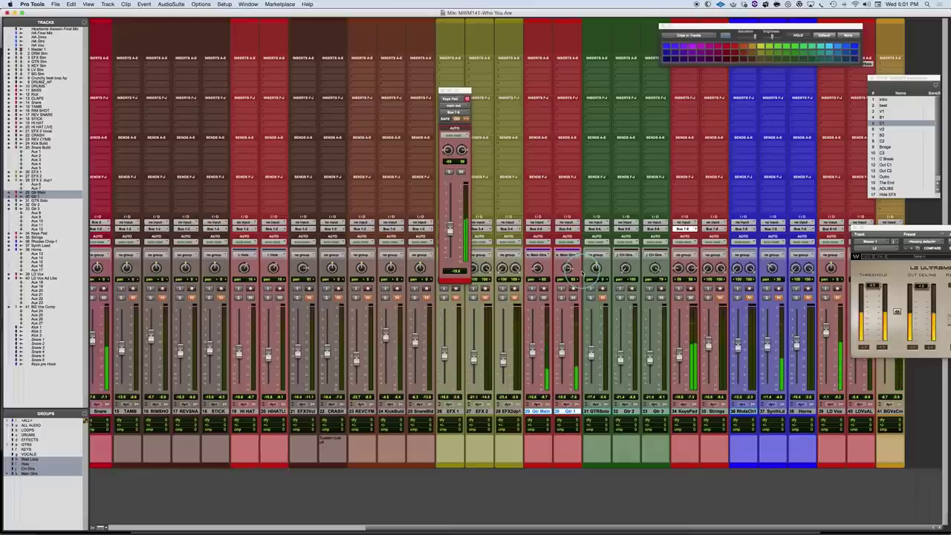
click(679, 357)
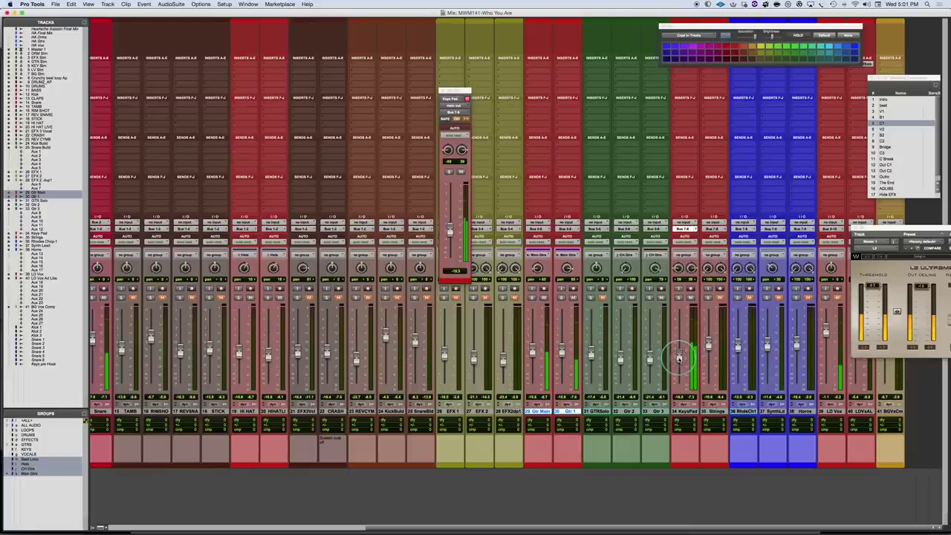
click(679, 267)
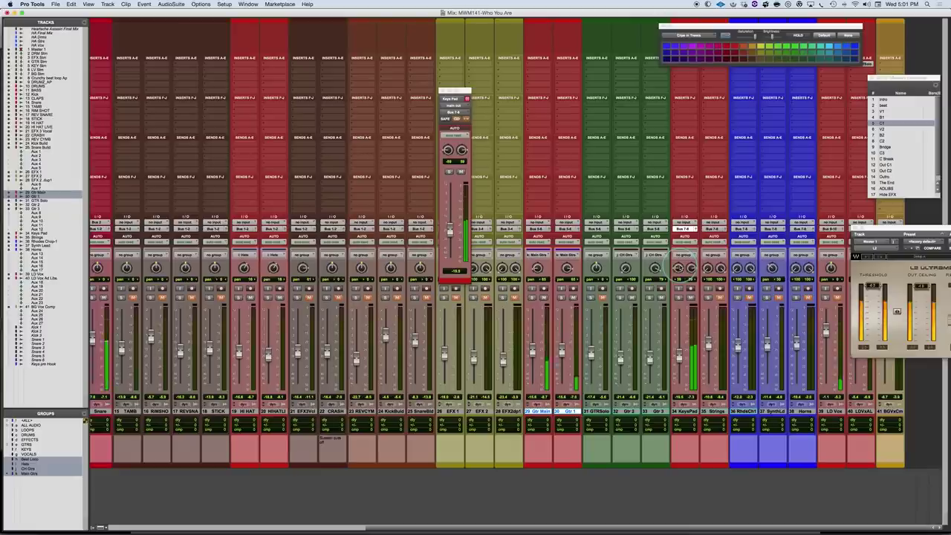
drag(679, 352, 678, 357)
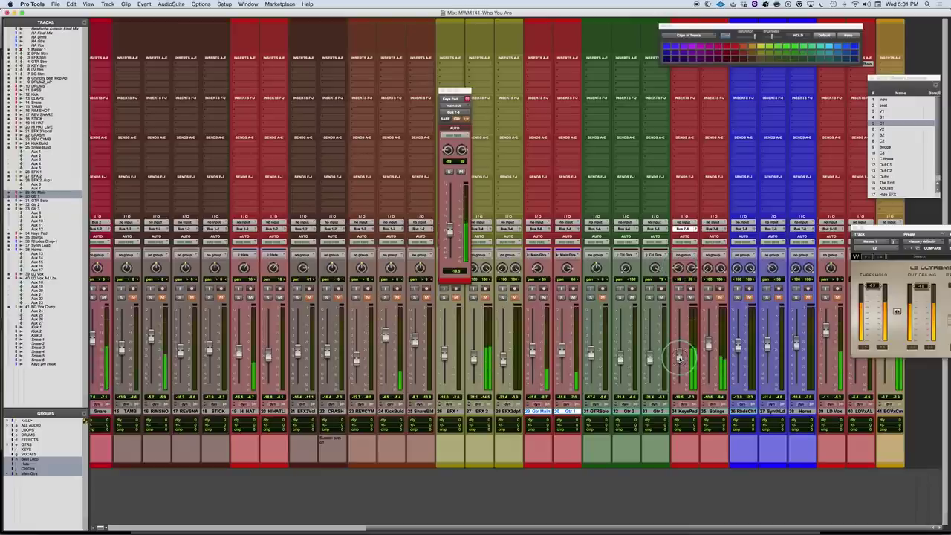
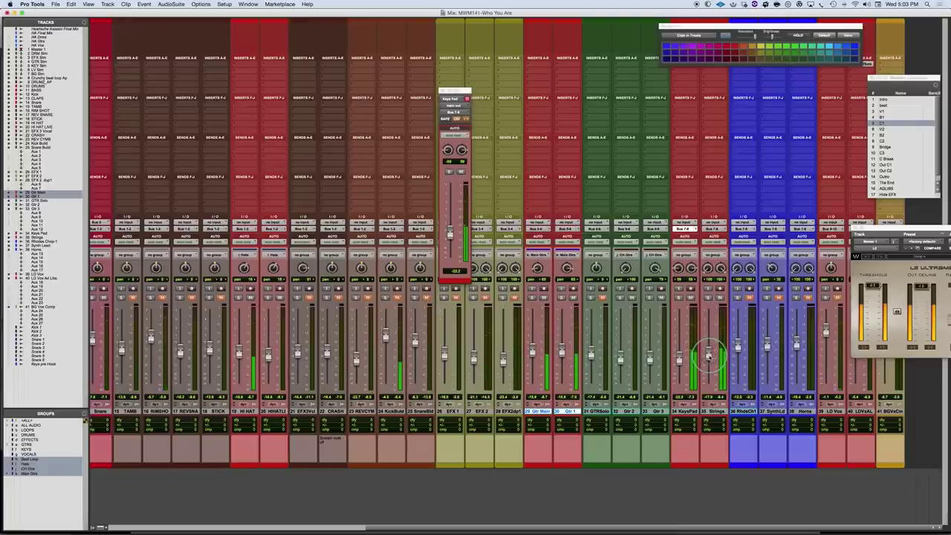
Solo the Keys Pad track and drag the Color Palette window to the left
click(678, 297)
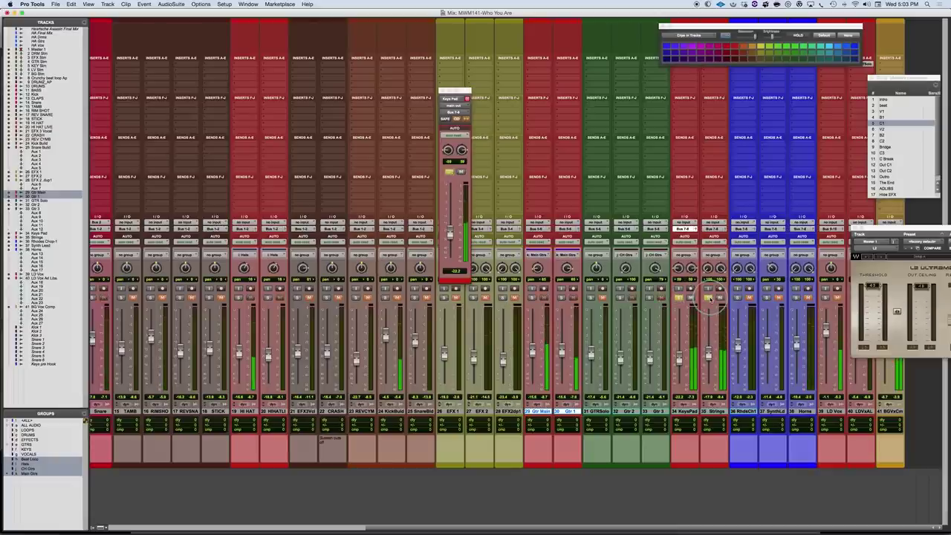
click(678, 297)
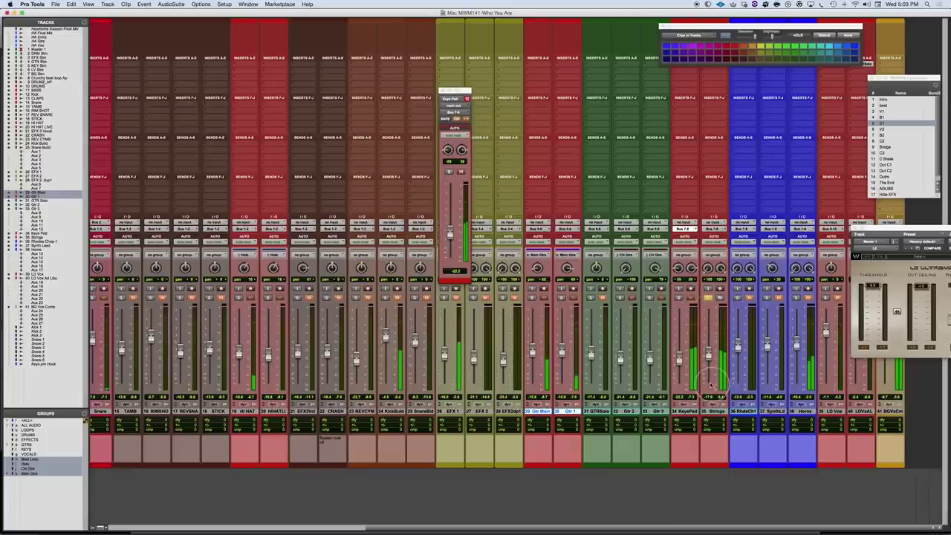
click(679, 298)
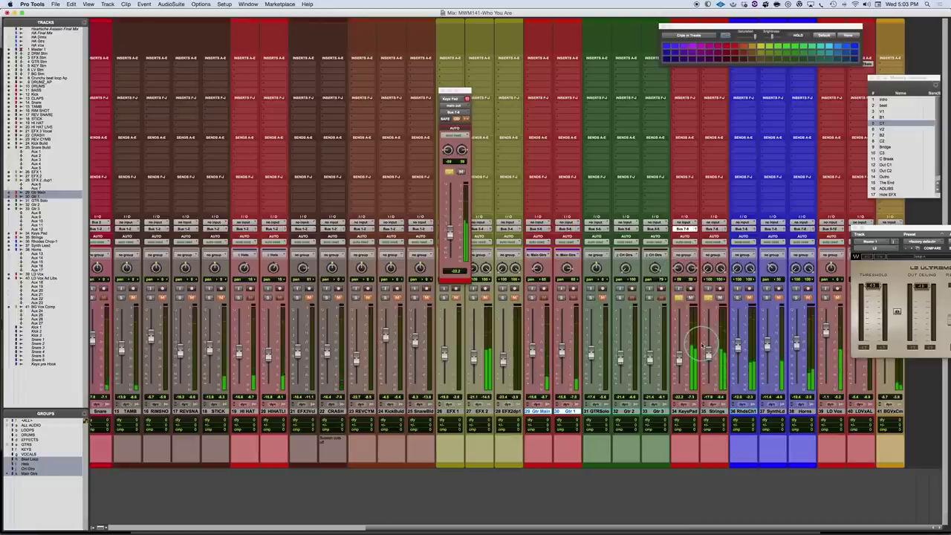
drag(705, 28, 392, 25)
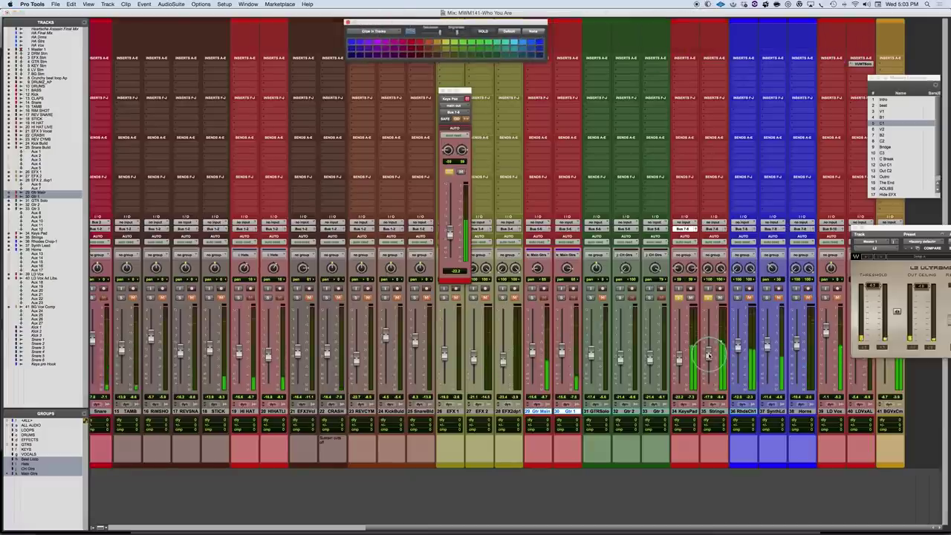
Insert the Sound Field S1 Imager (stereo) plug-in on an empty Strings insert slot
click(705, 67)
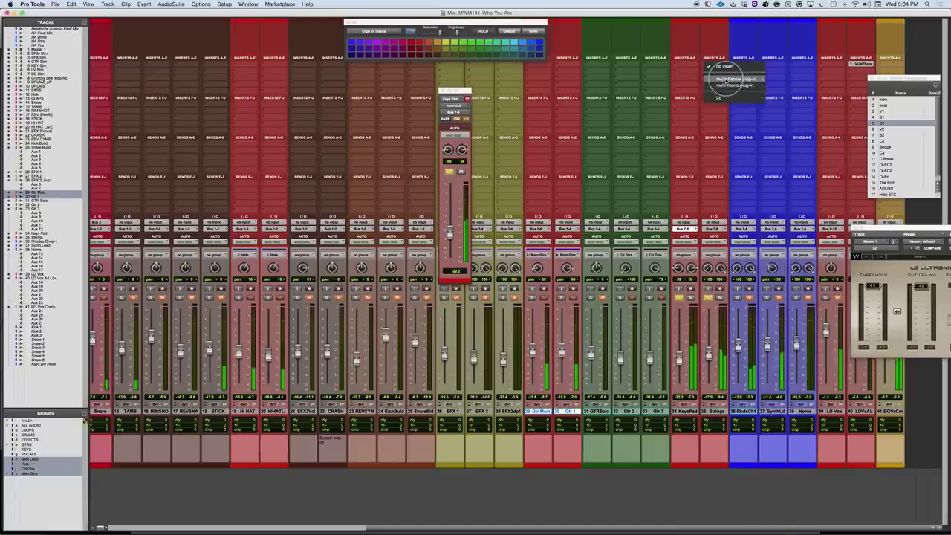
mouse_move(734, 79)
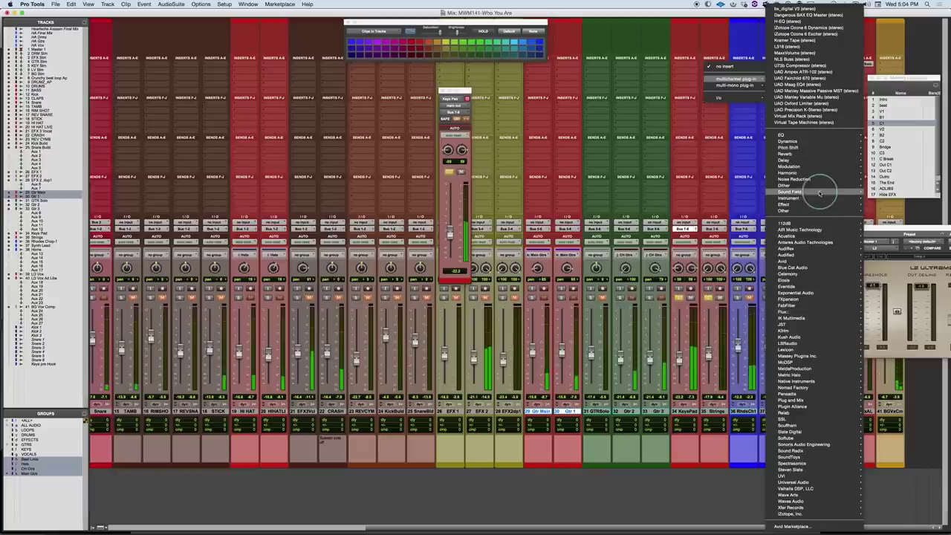
mouse_move(820, 193)
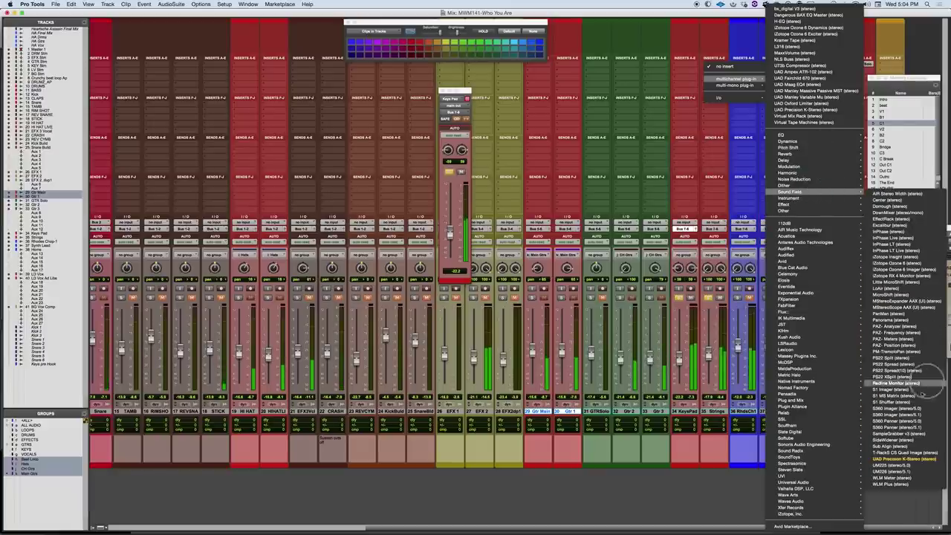
click(264, 97)
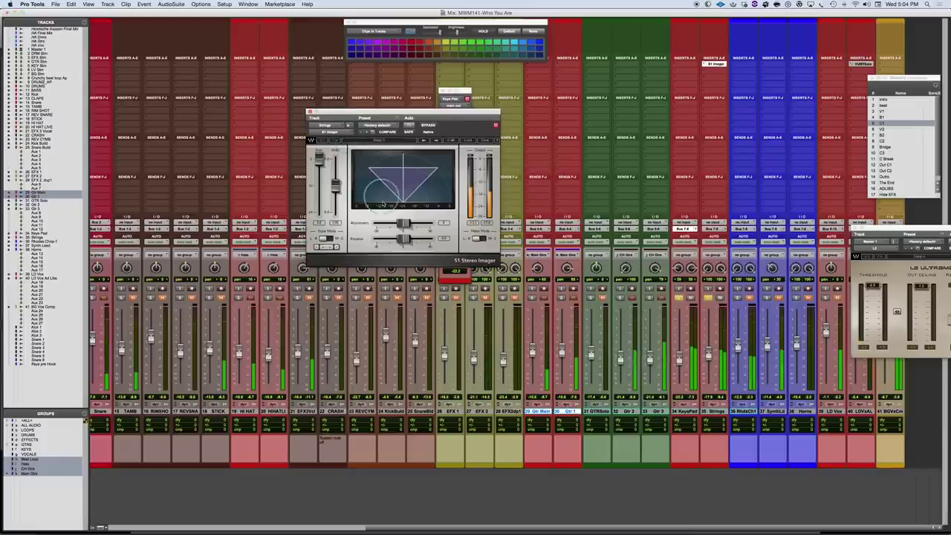
Adjust the S1 Imager Width fader on Strings, A/B it with Bypass, and reposition its window
drag(332, 182, 336, 141)
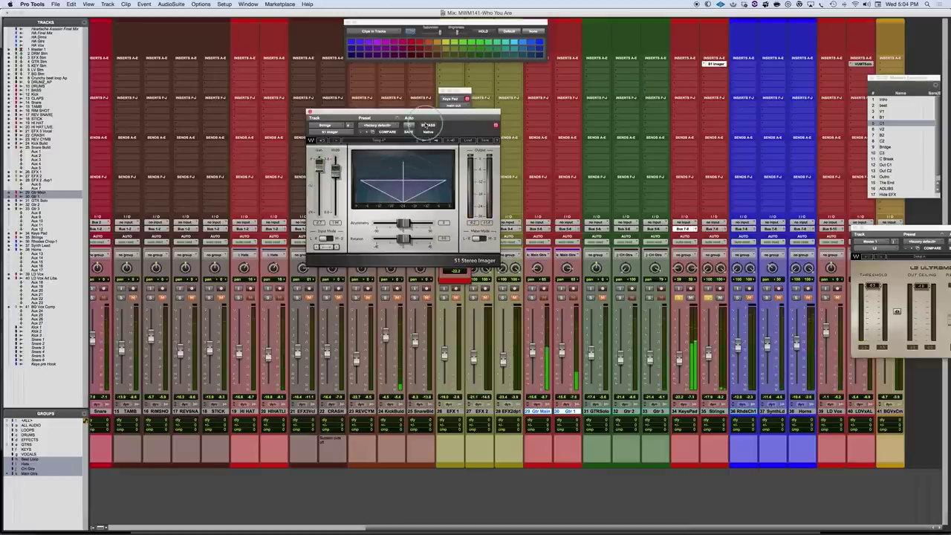
click(429, 125)
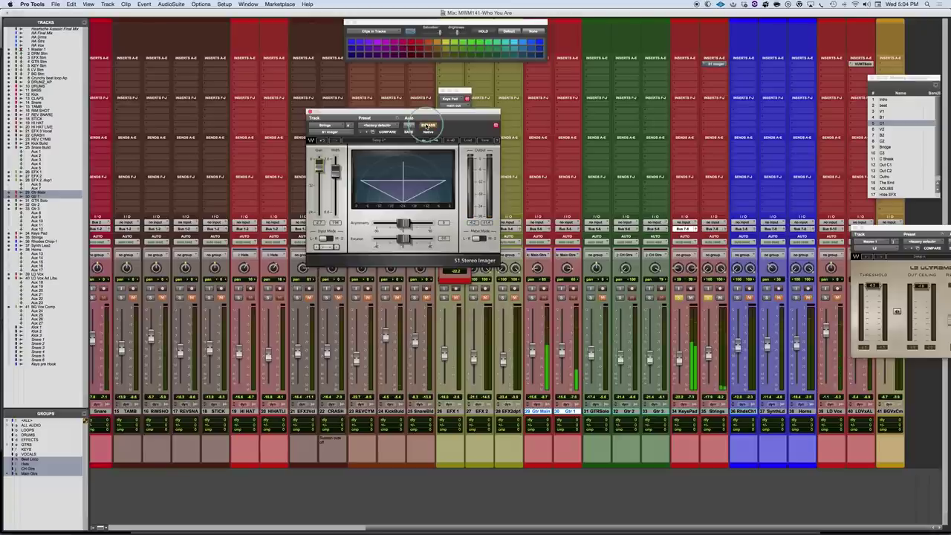
click(429, 124)
drag(457, 112, 444, 92)
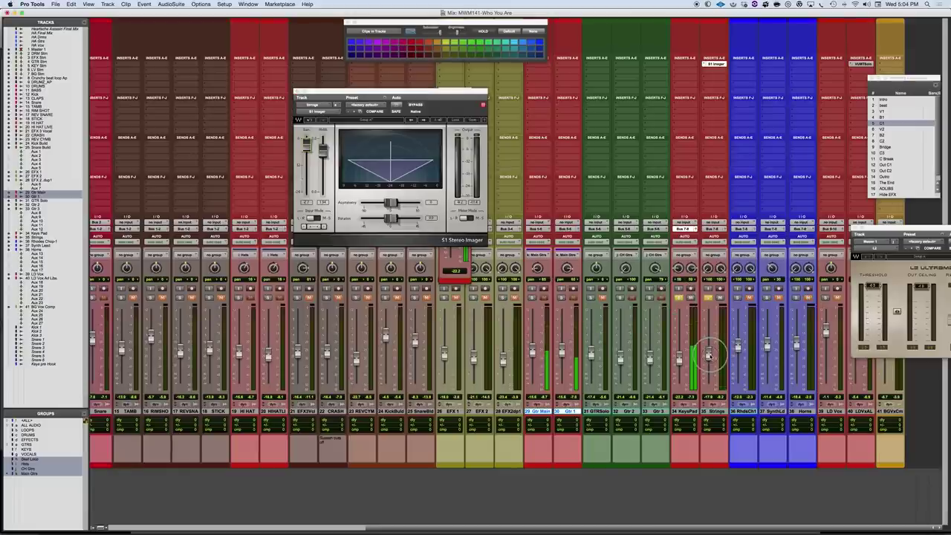
In the Edit window, A/B the Strings S1 Imager with Bypass during playback, then return to Mix
key(super+equal)
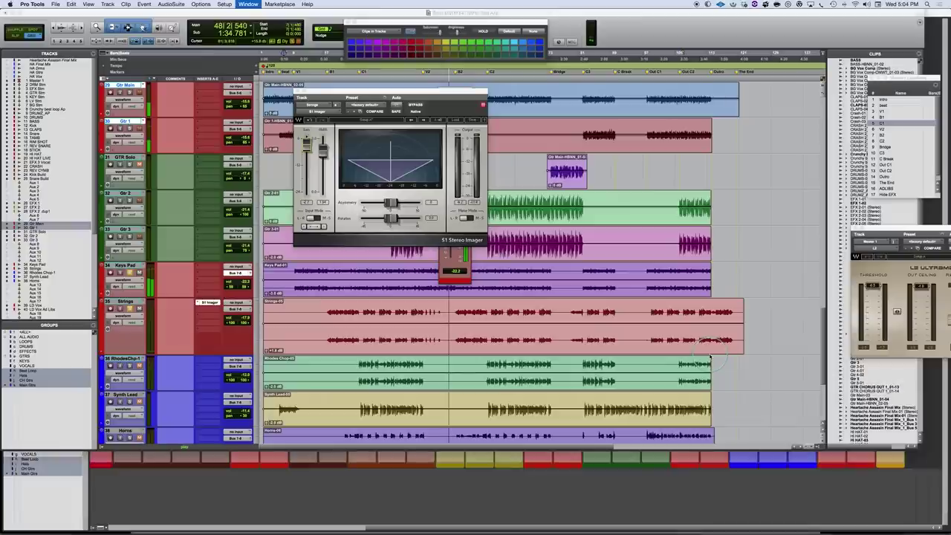
scroll(442, 405, down, 3)
scroll(442, 403, down, 2)
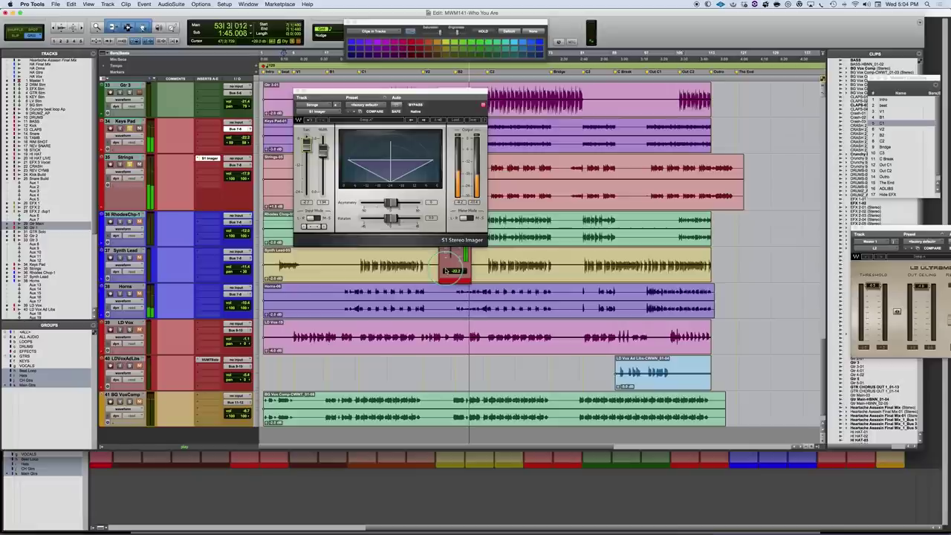
click(418, 108)
click(416, 105)
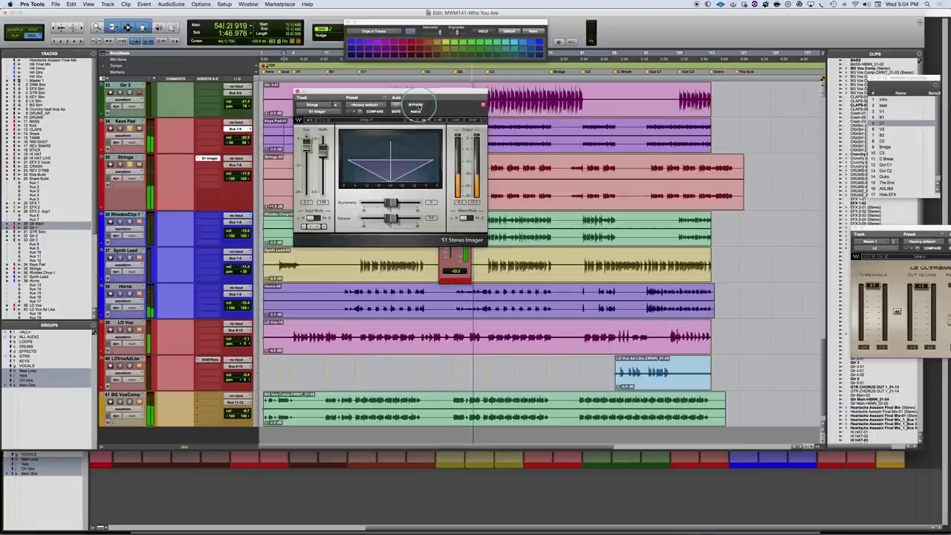
click(416, 106)
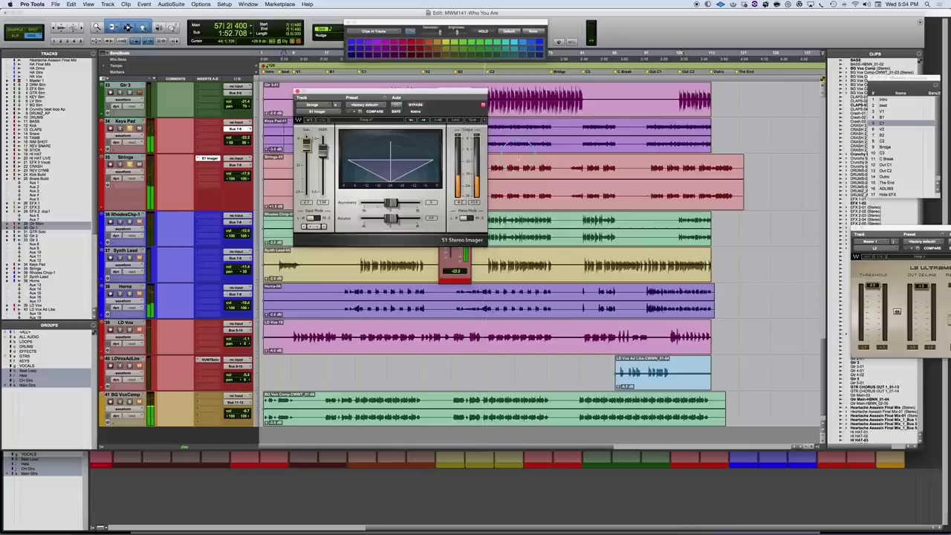
key(super+equal)
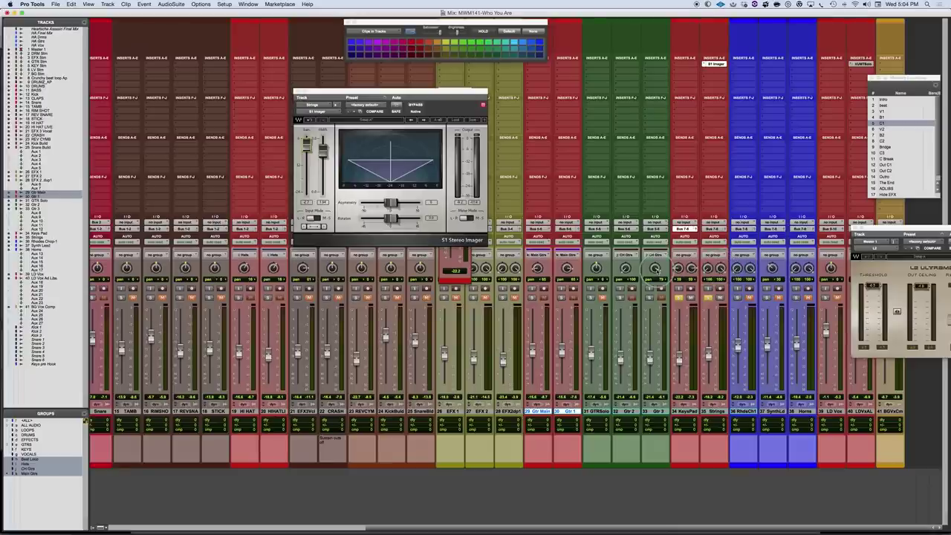
In the Edit window, close the floating Keys Pad output window and select the Keys Pad clip start
key(super+equal)
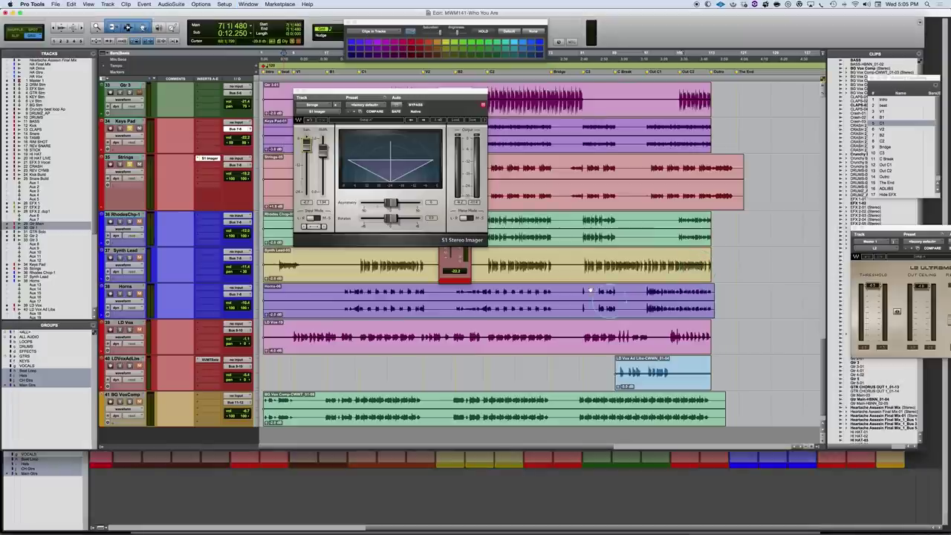
drag(334, 99, 746, 96)
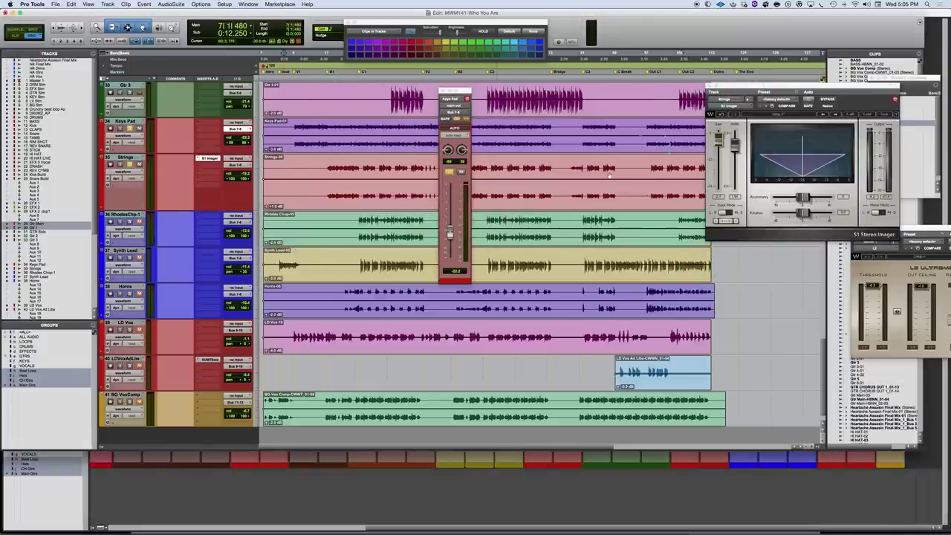
scroll(347, 223, up, 2)
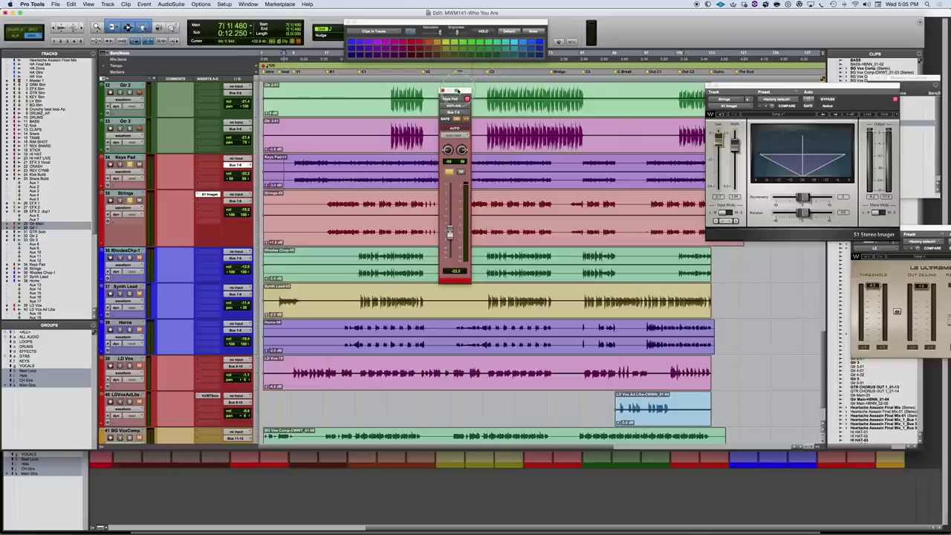
drag(461, 89, 490, 98)
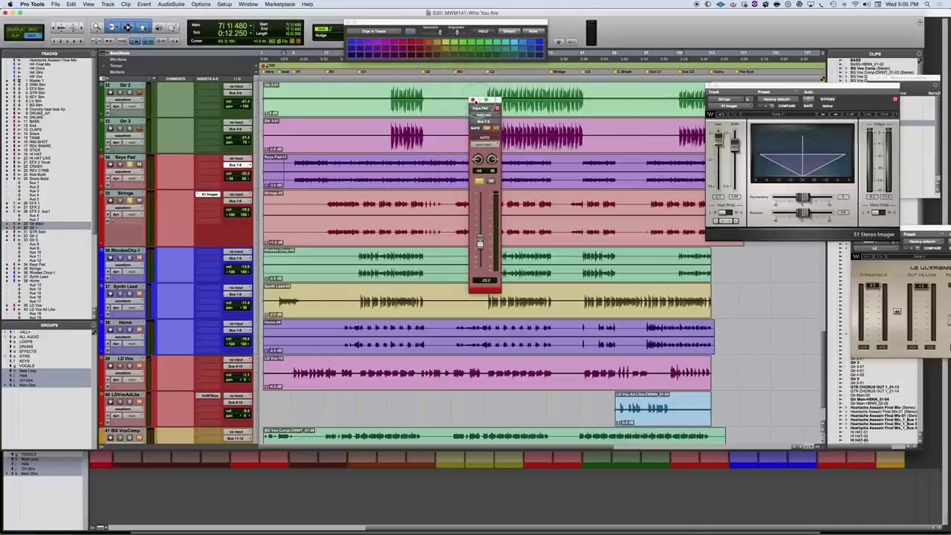
click(497, 108)
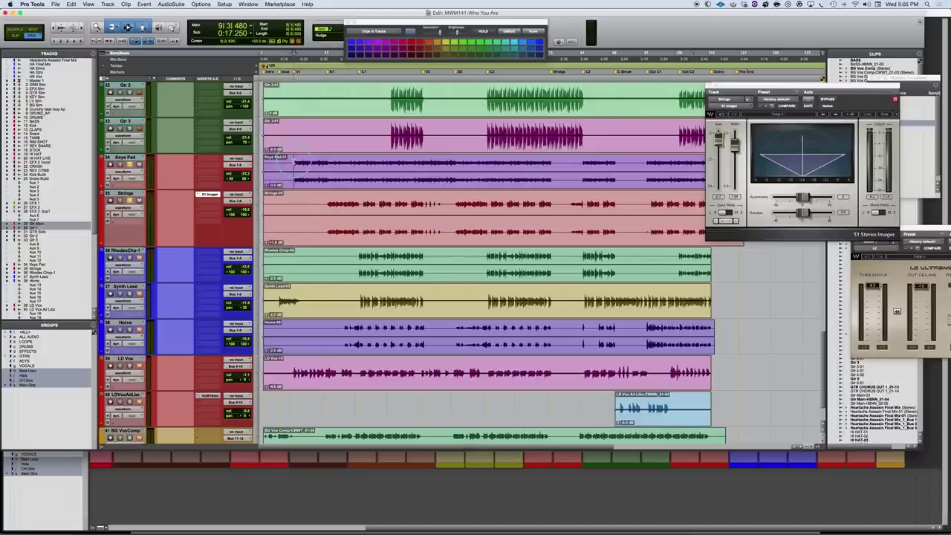
drag(294, 162, 324, 165)
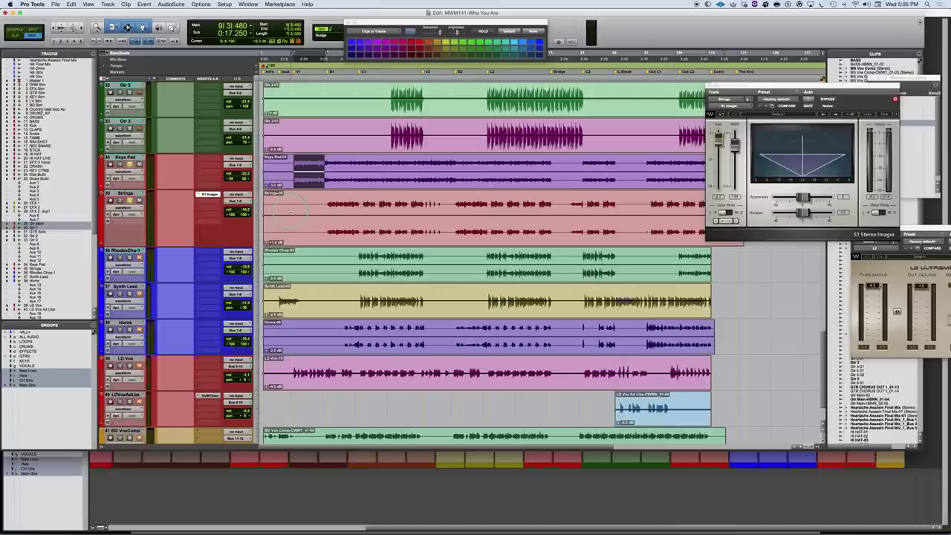
Start playback from around bar 17 in the Strings clip and show the Mix window
click(82, 256)
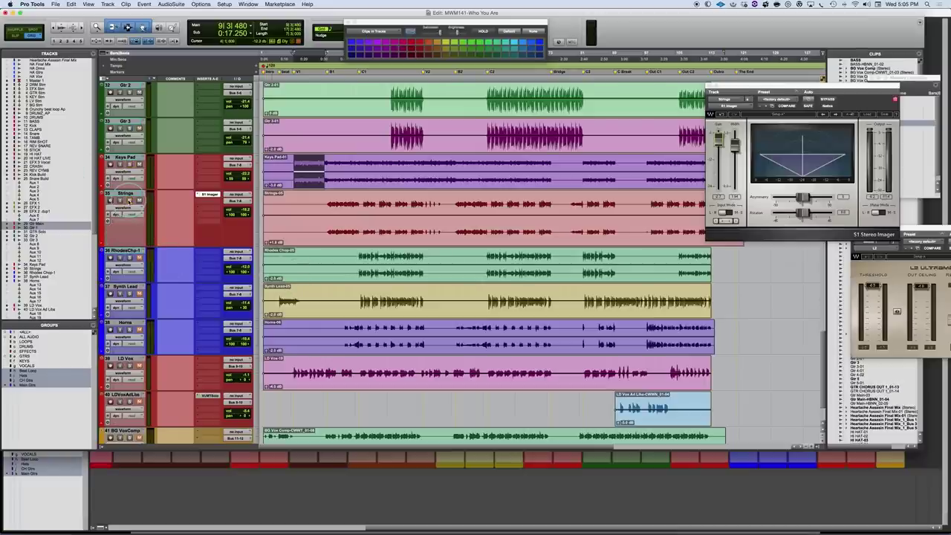
click(215, 222)
click(326, 201)
click(321, 201)
key(space)
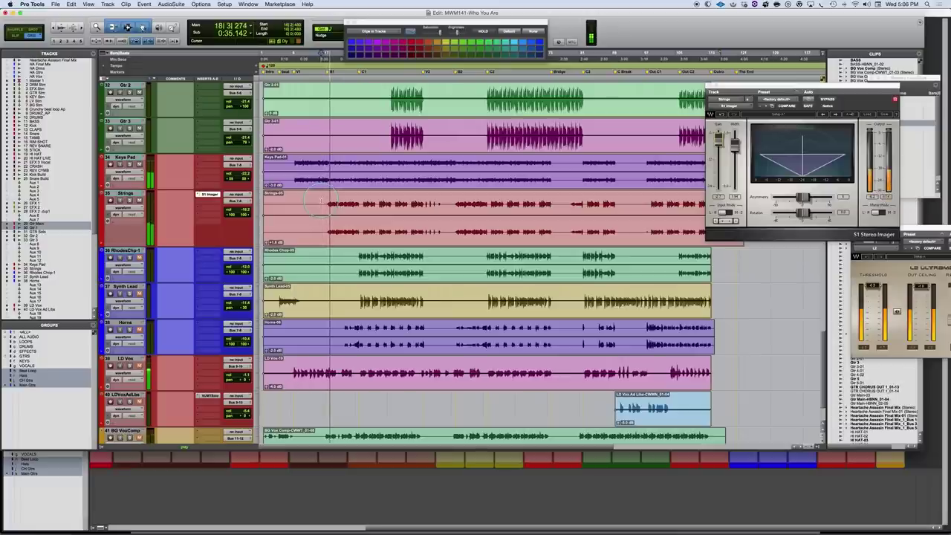
key(super+equal)
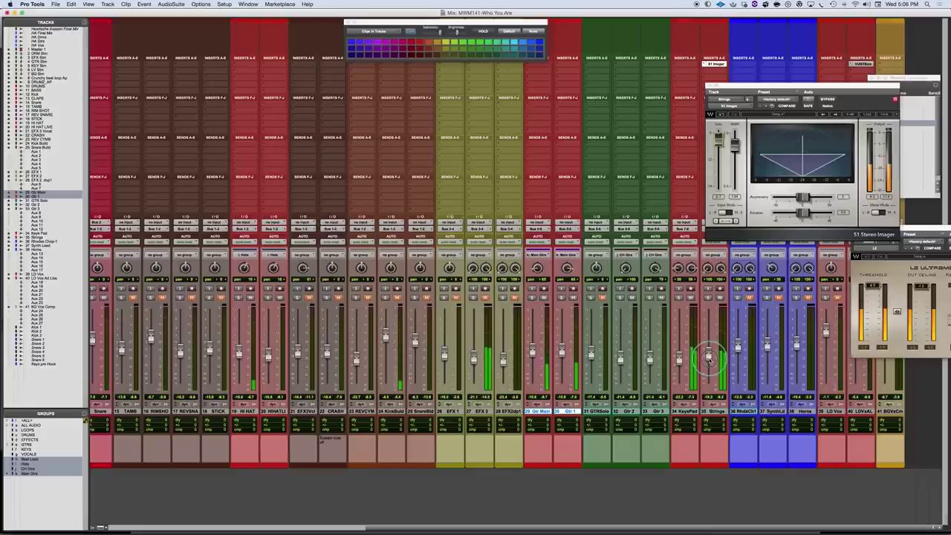
Raise the Strings fader from -18.2 dB to about -14.7 dB
scroll(290, 375, left, 5)
scroll(289, 375, left, 5)
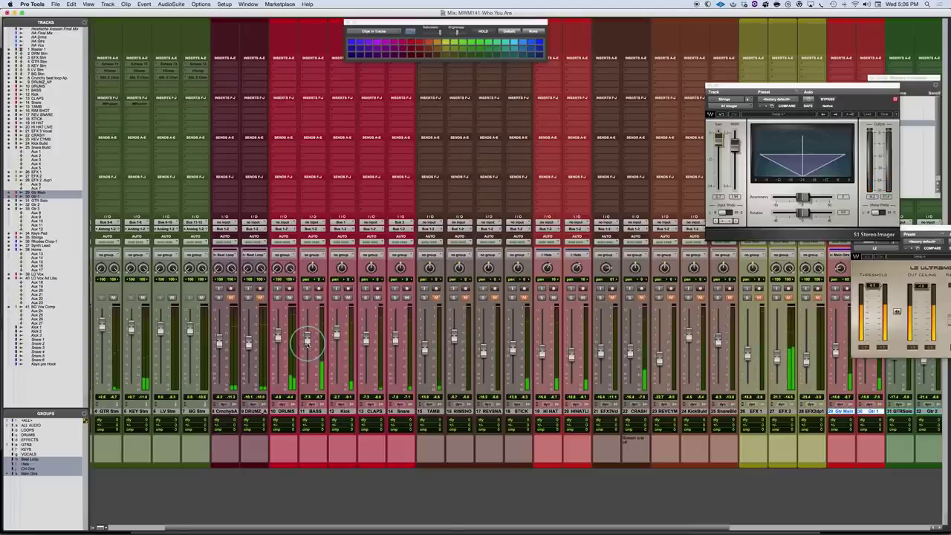
scroll(307, 342, right, 10)
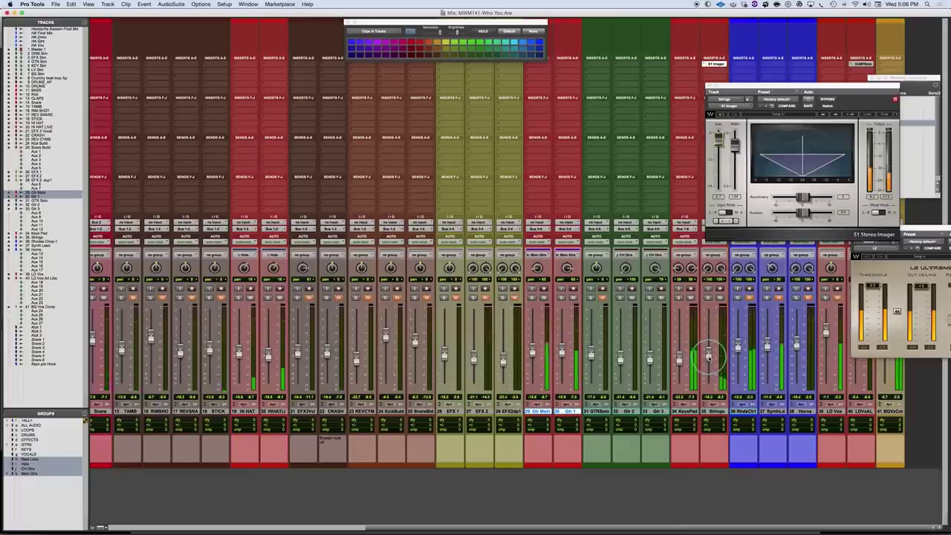
drag(709, 355, 709, 356)
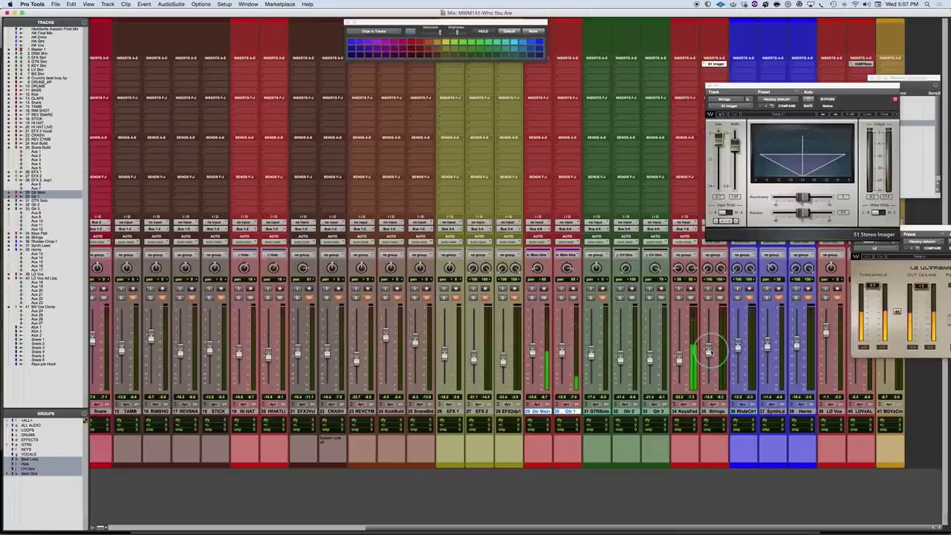
key(super+equal)
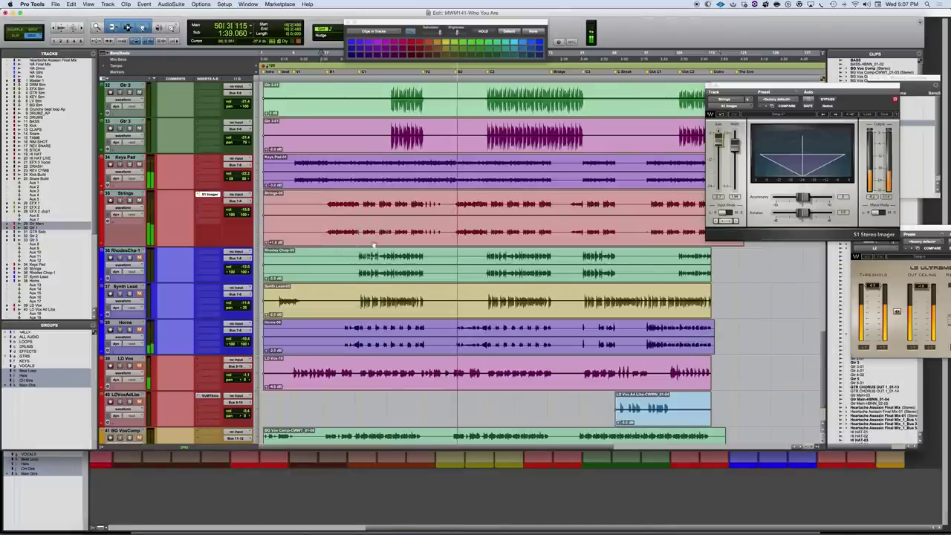
scroll(438, 322, down, 1)
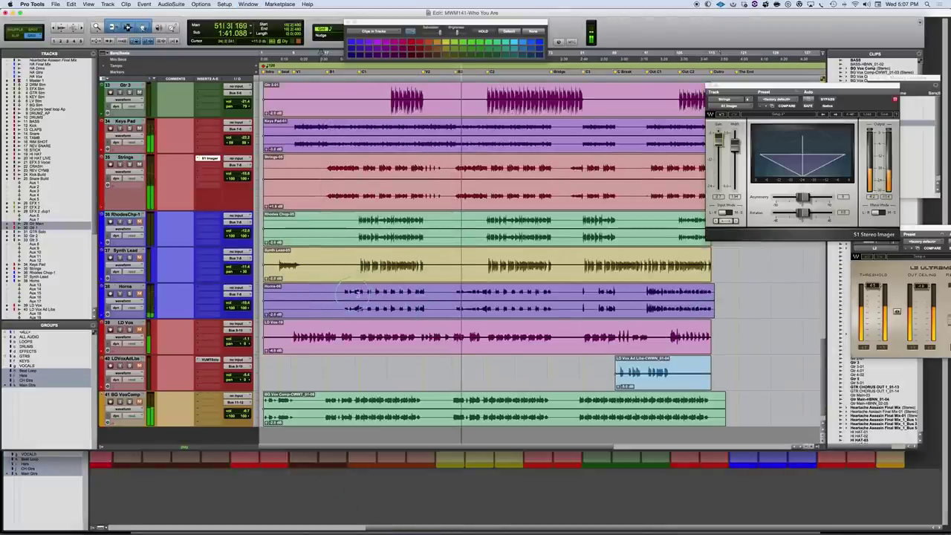
key(super+equal)
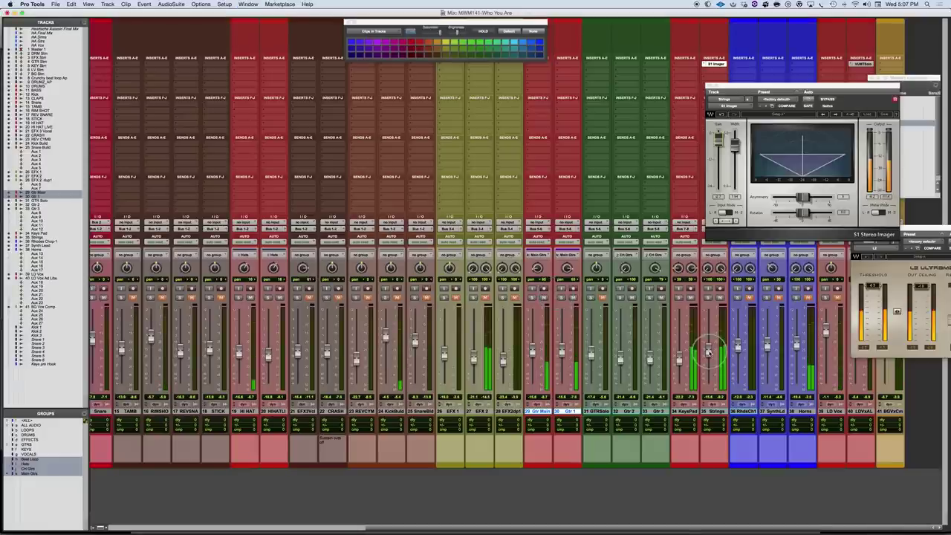
Fine-tune the Strings fader to -14.0 dB
drag(708, 351, 681, 361)
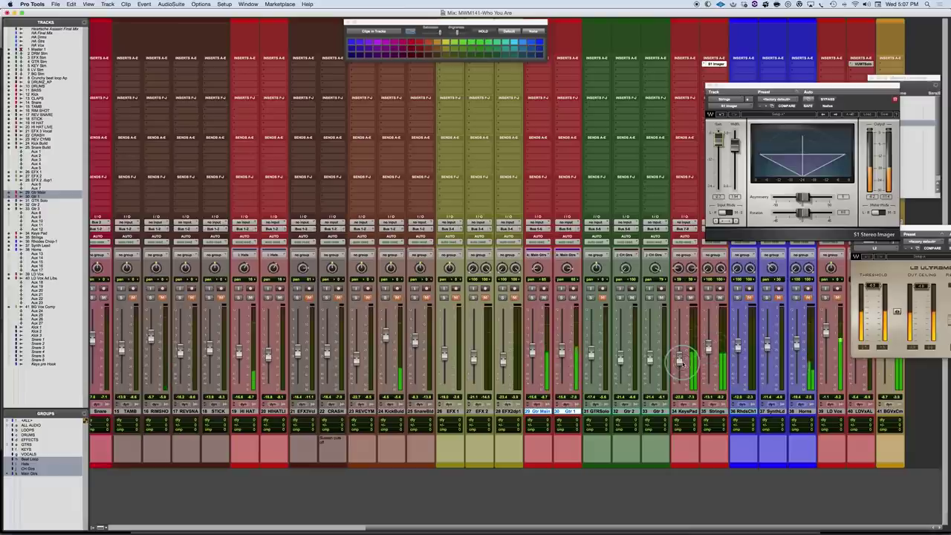
click(709, 349)
drag(709, 351, 709, 354)
click(692, 368)
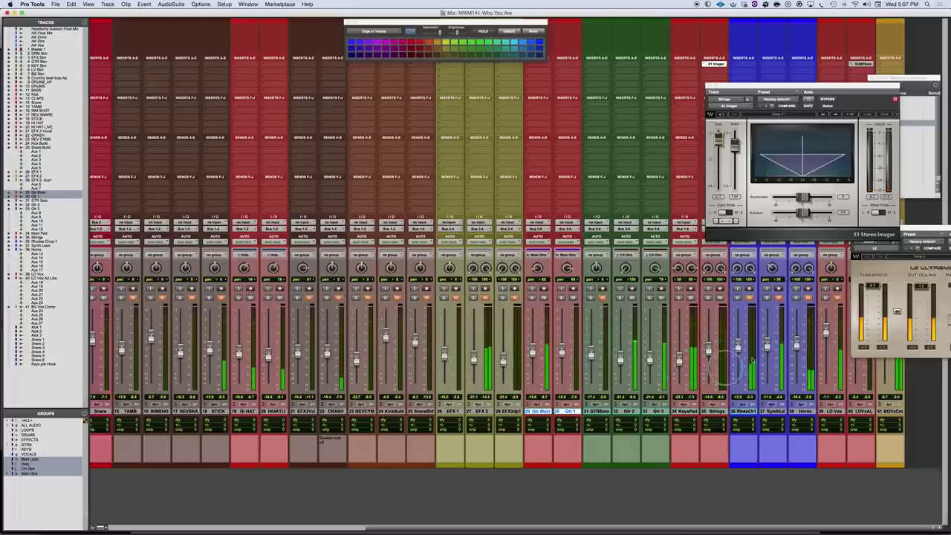
click(709, 353)
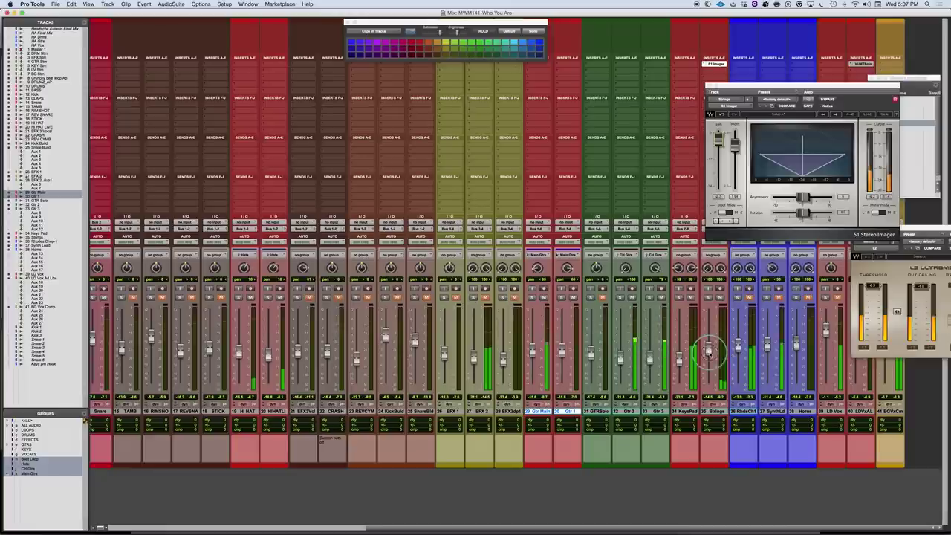
click(677, 362)
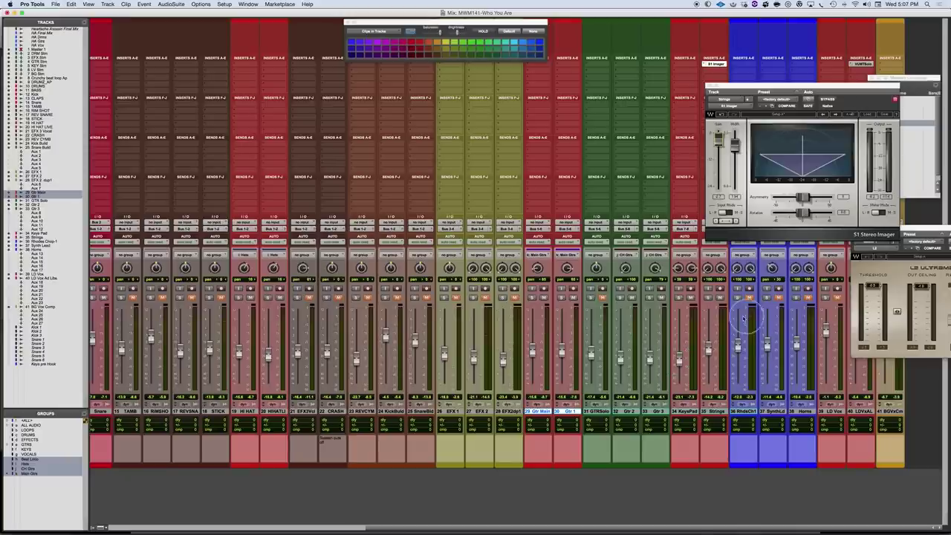
Place the L2 Ultramaximizer window up beside the S1 Stereo Imager window
click(838, 299)
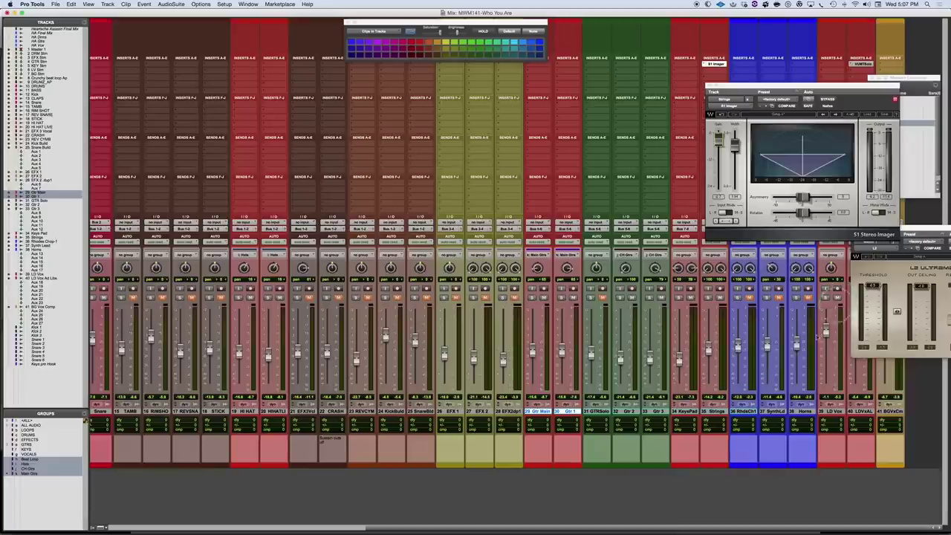
click(806, 346)
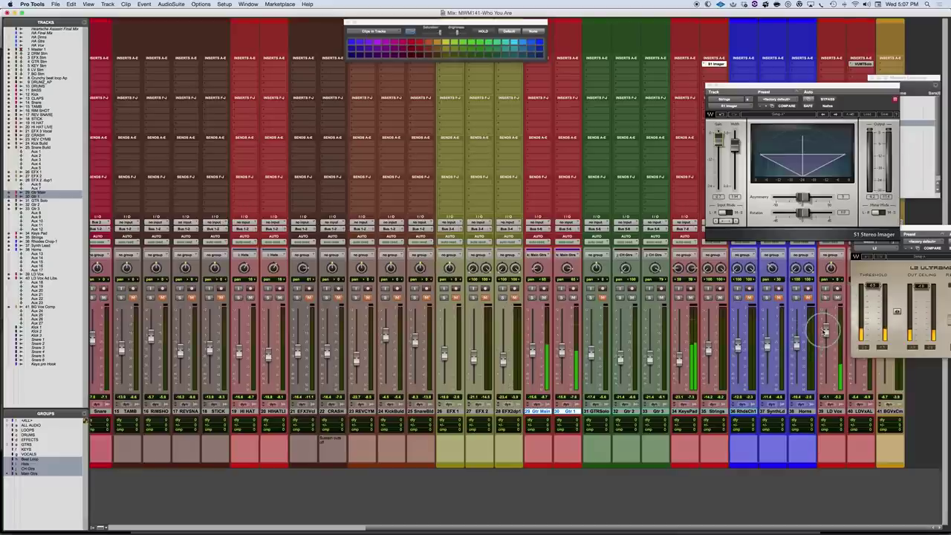
click(827, 332)
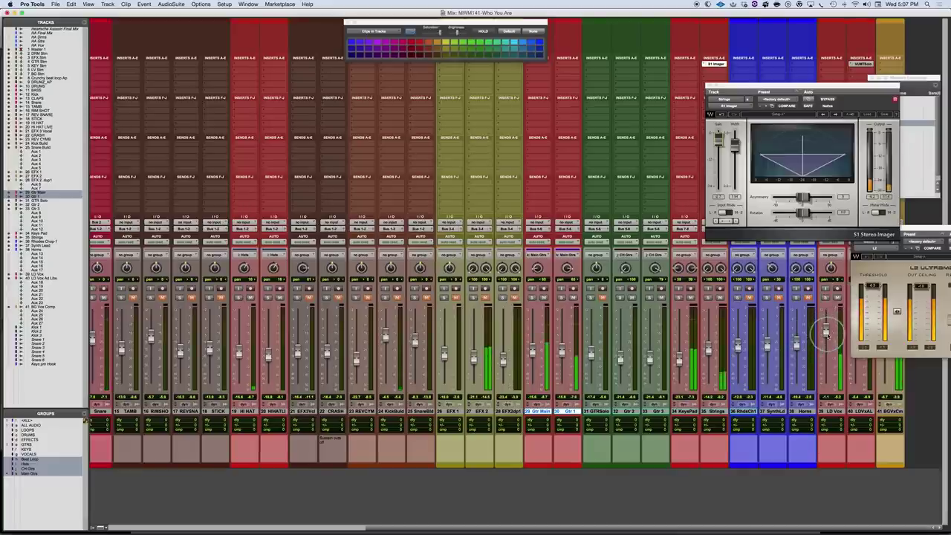
click(921, 221)
drag(919, 227, 909, 79)
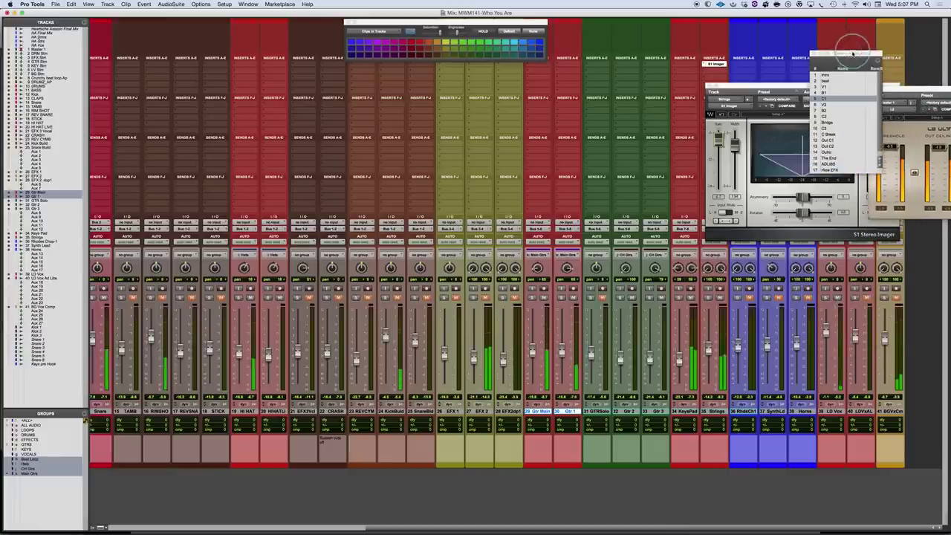
Open the Memory Locations list and close the S1 Stereo Imager window
click(705, 86)
click(705, 86)
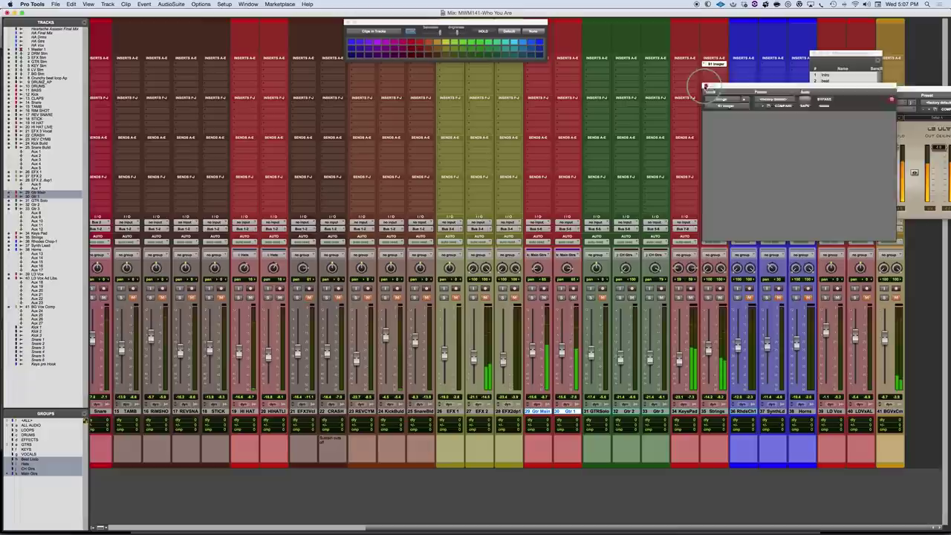
click(893, 298)
click(885, 339)
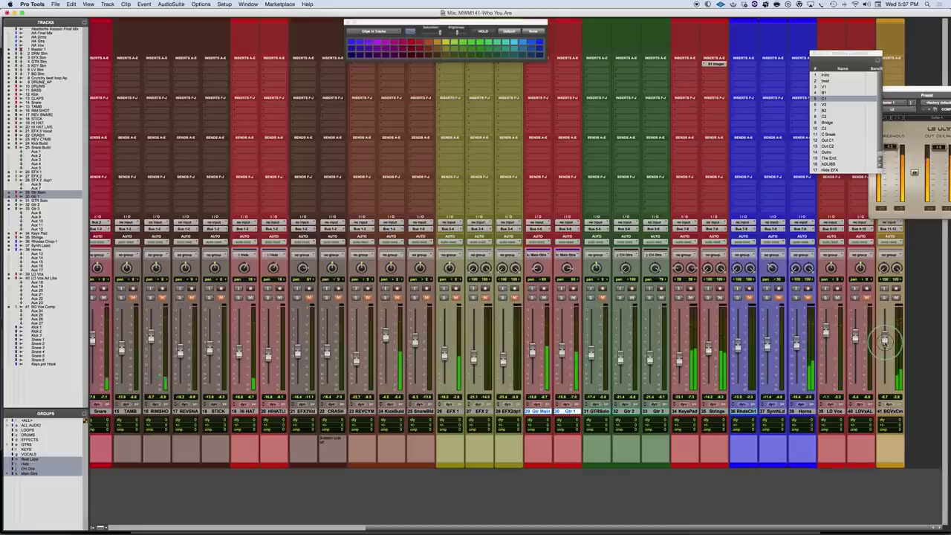
Lower BGVxCm to -7.3 dB and LD Vox to -2.5 dB
drag(885, 340, 886, 342)
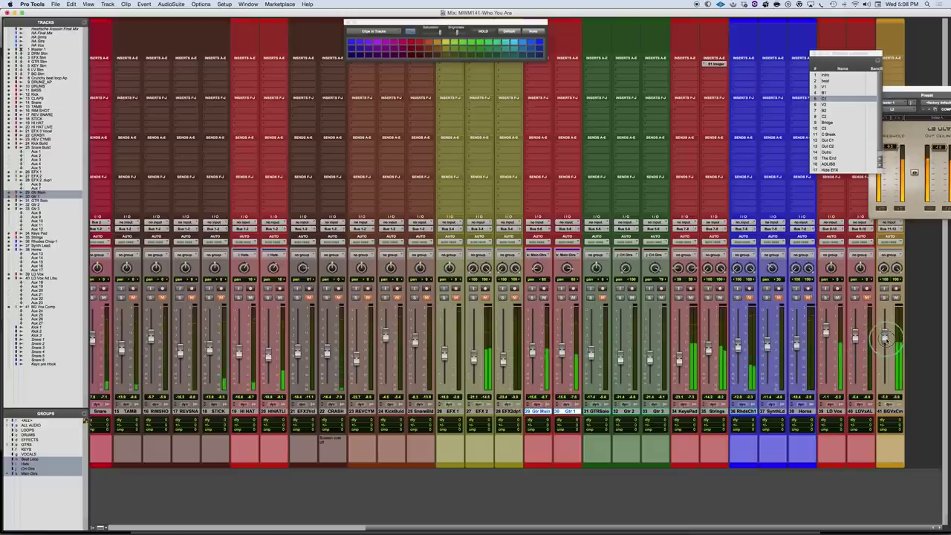
click(826, 335)
drag(825, 330, 826, 332)
click(885, 339)
Pull the BGVxCm fader down to -∞, then bring it back up to about -10 dB
drag(886, 338, 886, 341)
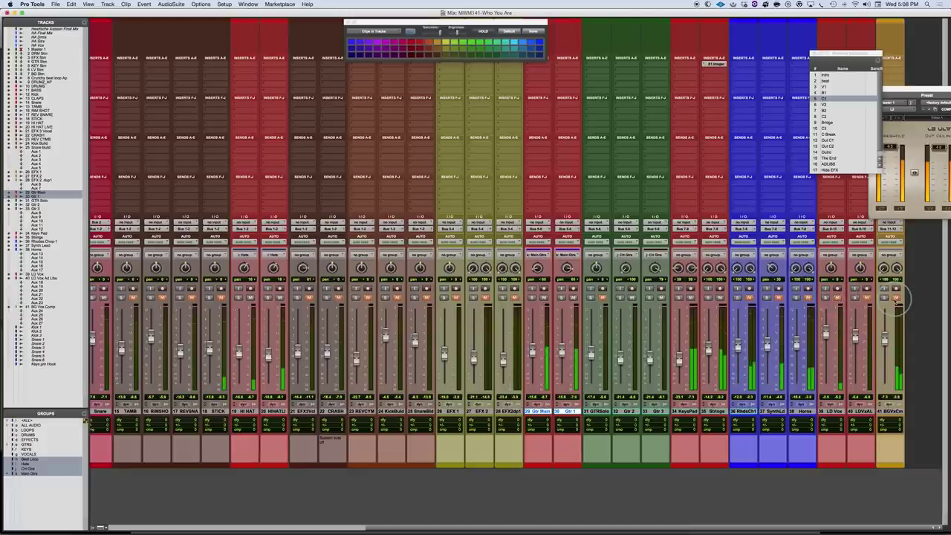
drag(885, 338, 891, 386)
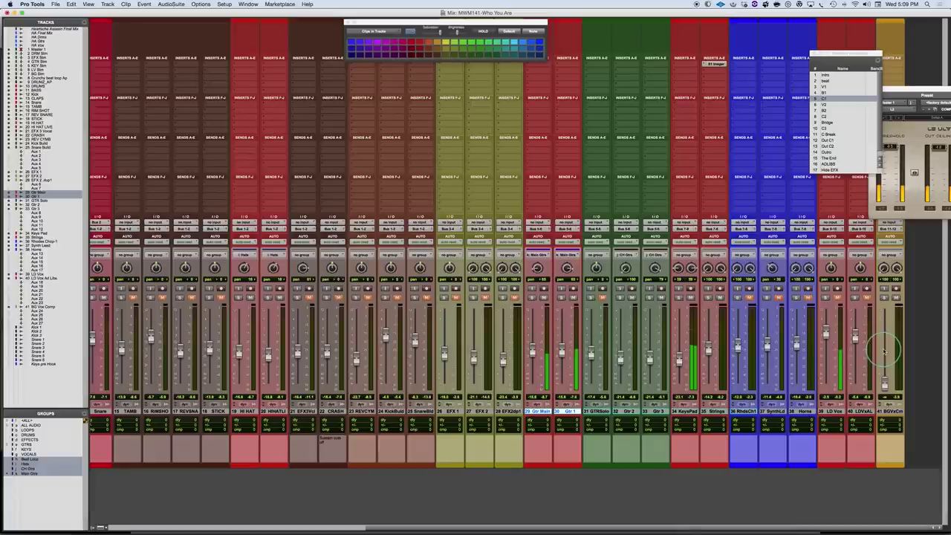
drag(885, 383, 885, 343)
Touch up the Gtr 1, BGVxCm and Strings fader levels during playback
click(563, 369)
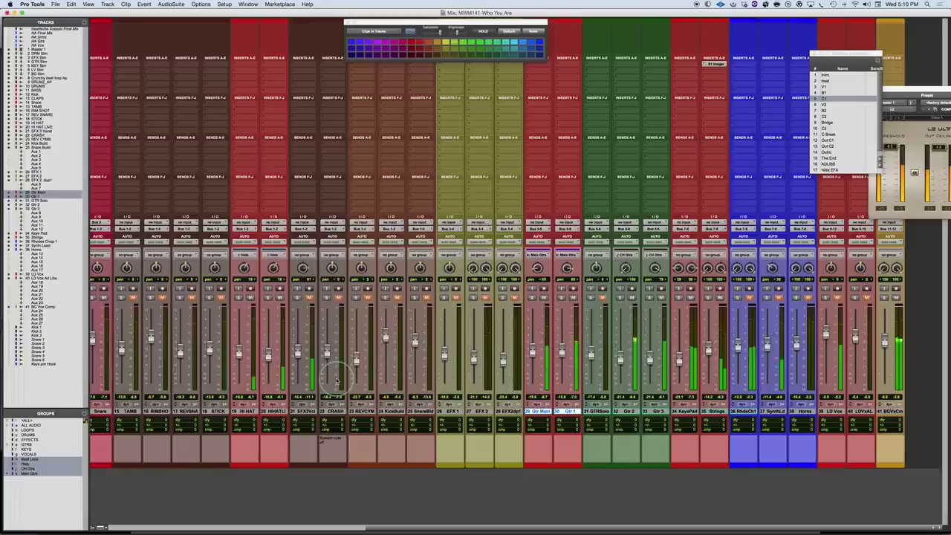
click(891, 351)
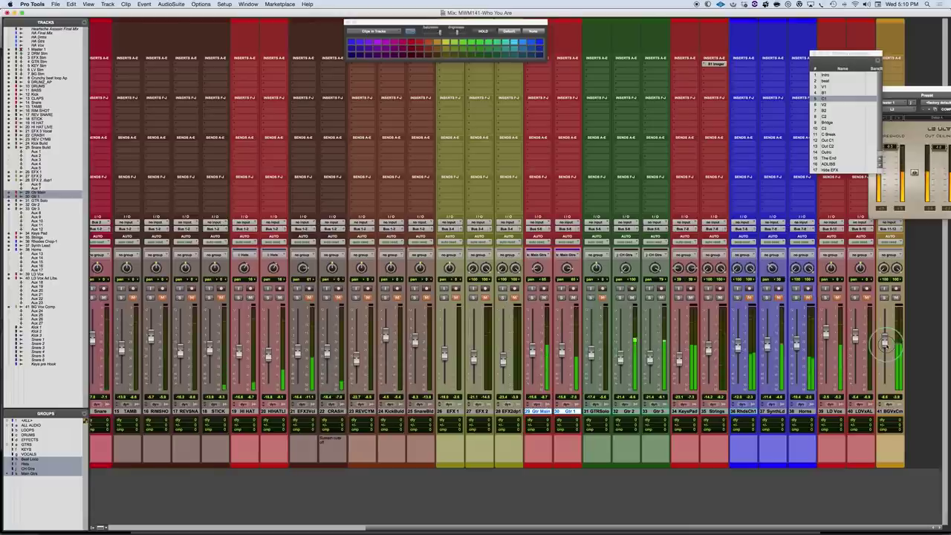
click(885, 343)
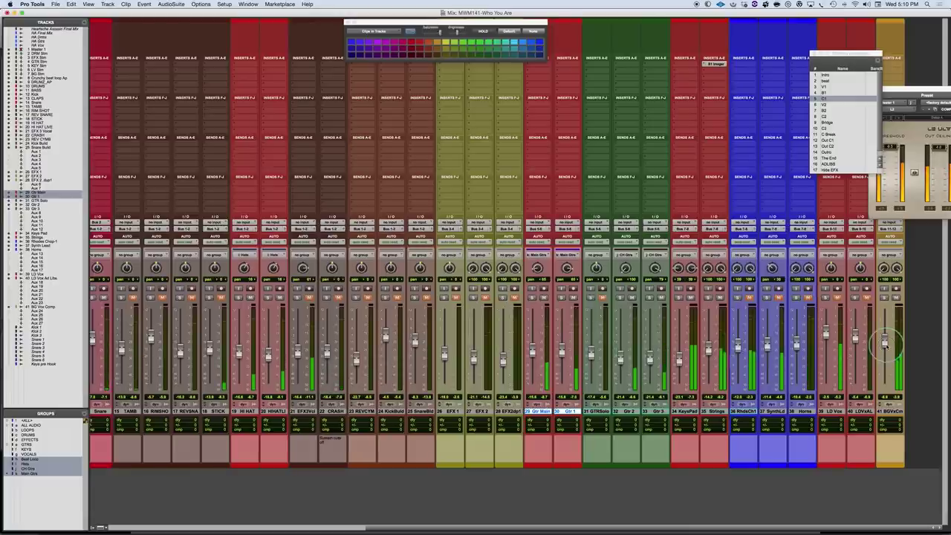
click(710, 360)
click(908, 327)
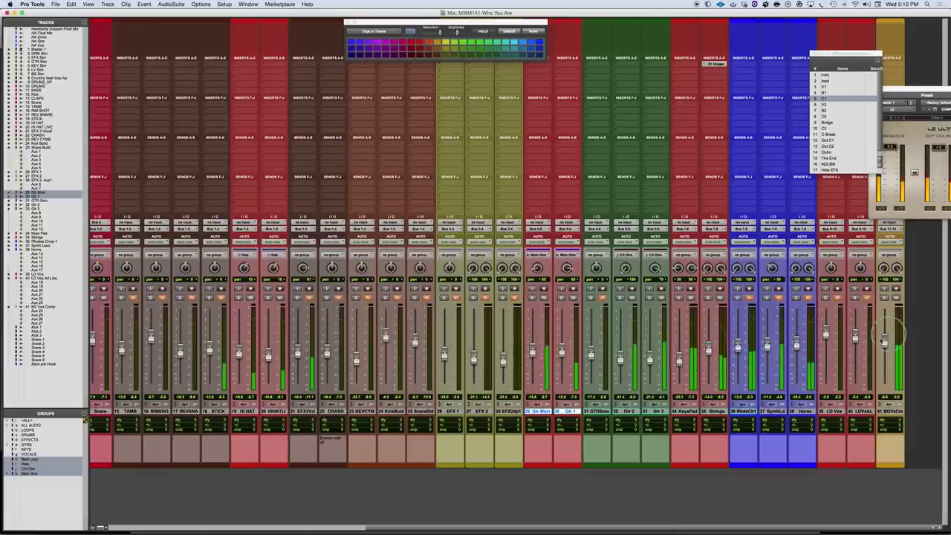
Pull the LD Vox fader down slightly and hold it there while listening
click(832, 306)
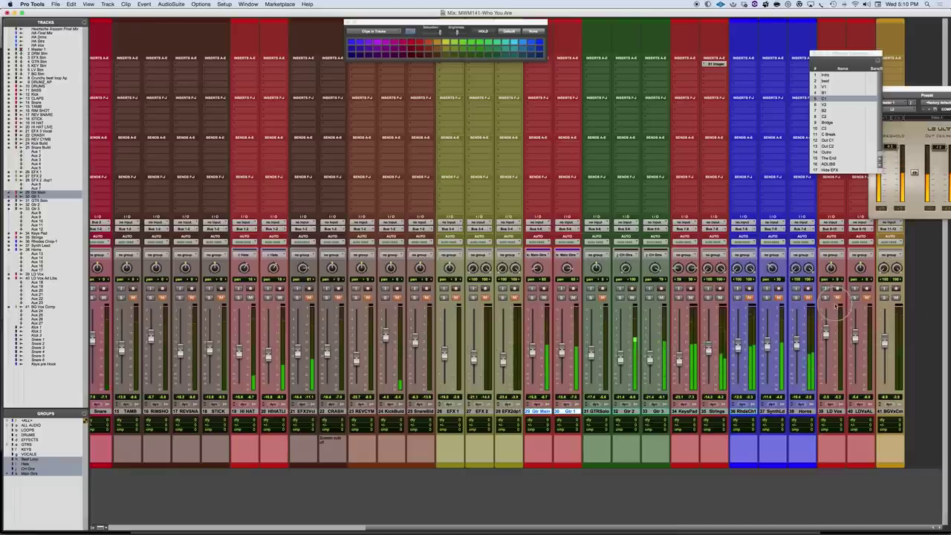
click(827, 333)
drag(827, 336, 826, 336)
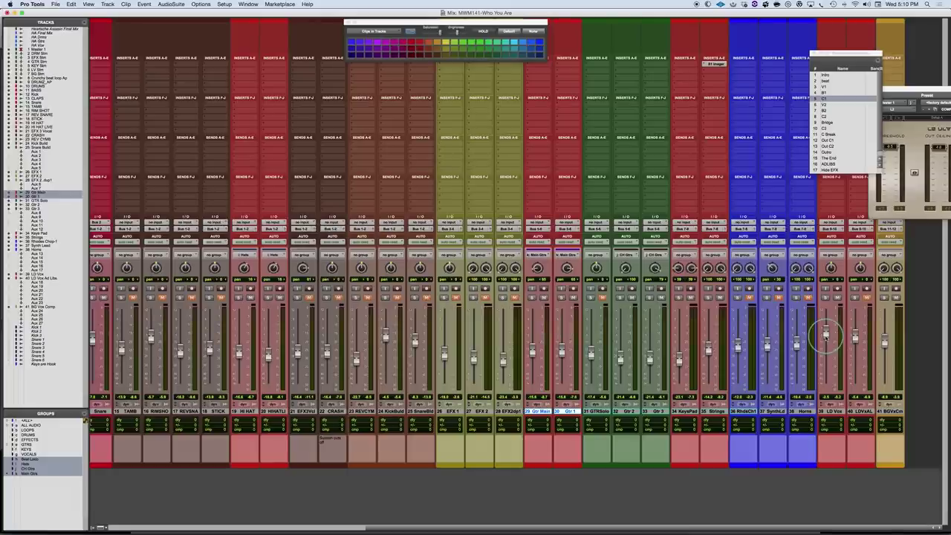
drag(827, 335, 827, 336)
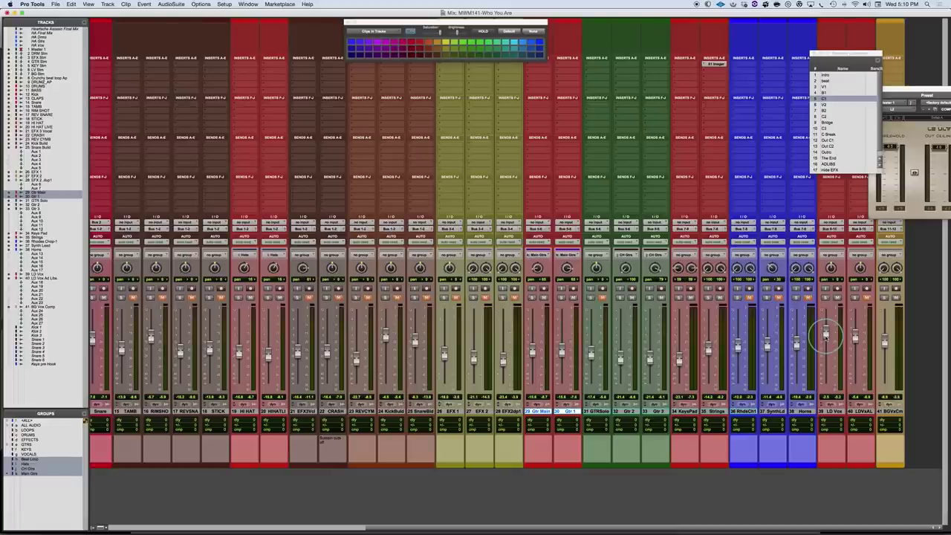
drag(827, 336, 827, 336)
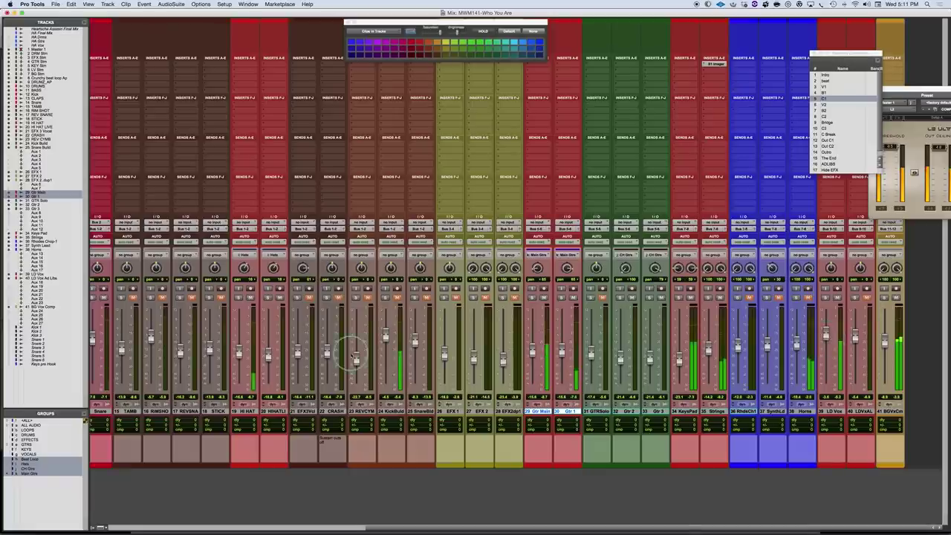
Review all mixer strips, then switch to the Who You Are Edit window with Cmd+=
scroll(371, 359, left, 10)
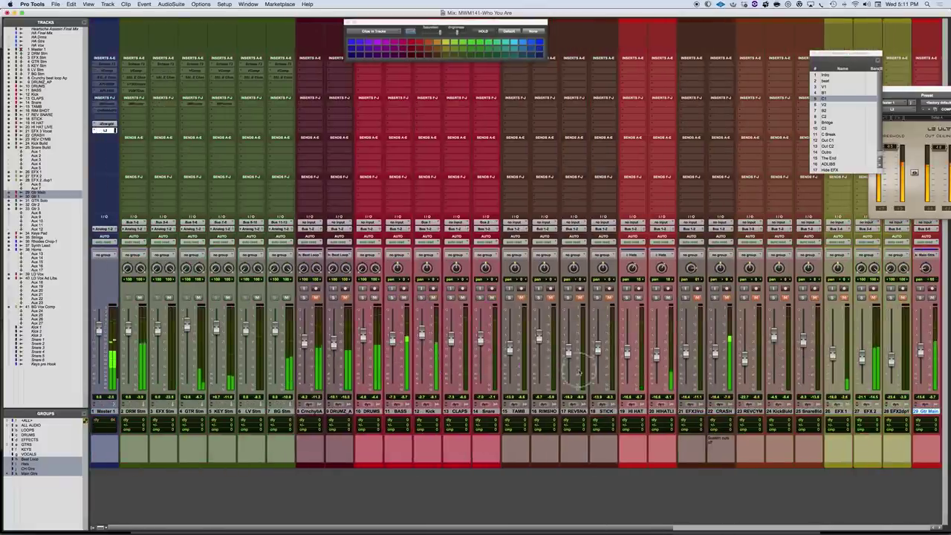
scroll(587, 374, right, 10)
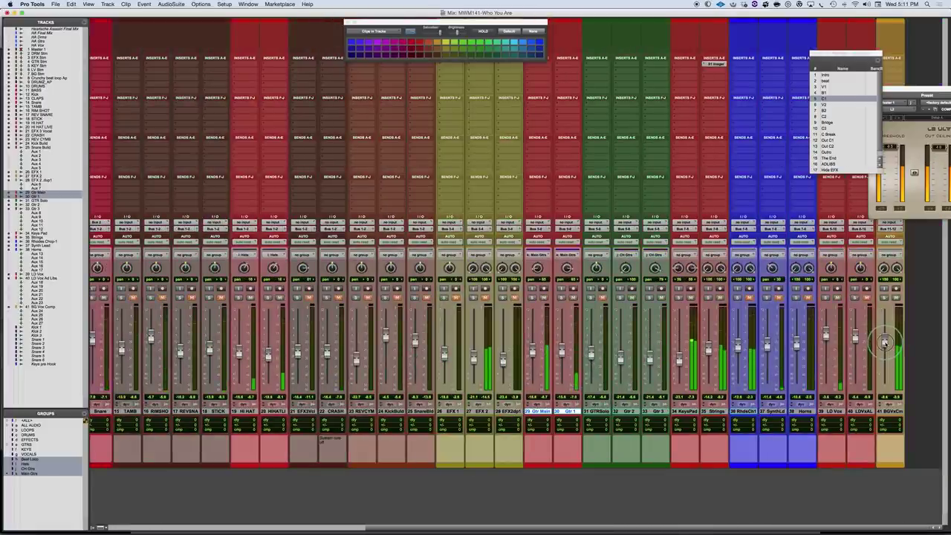
scroll(408, 386, left, 10)
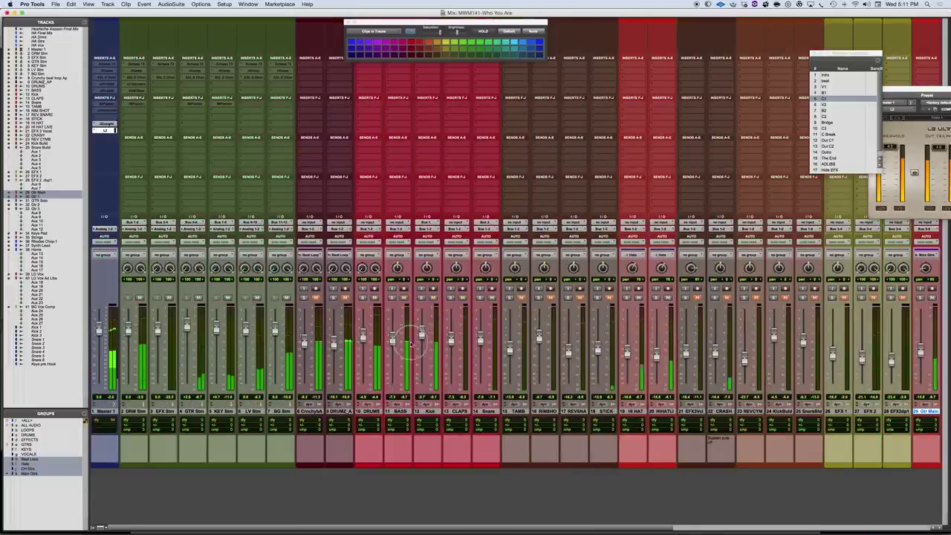
scroll(428, 339, right, 1)
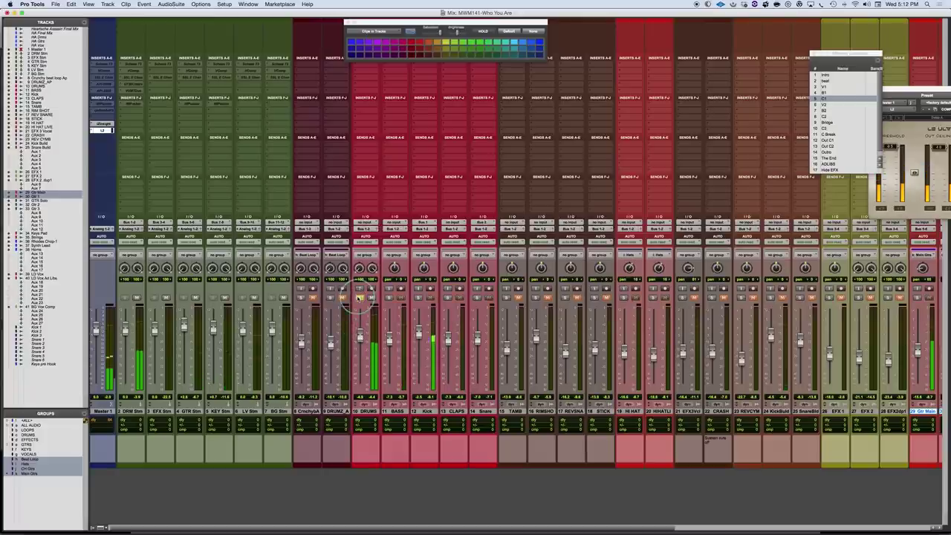
key(super+equal)
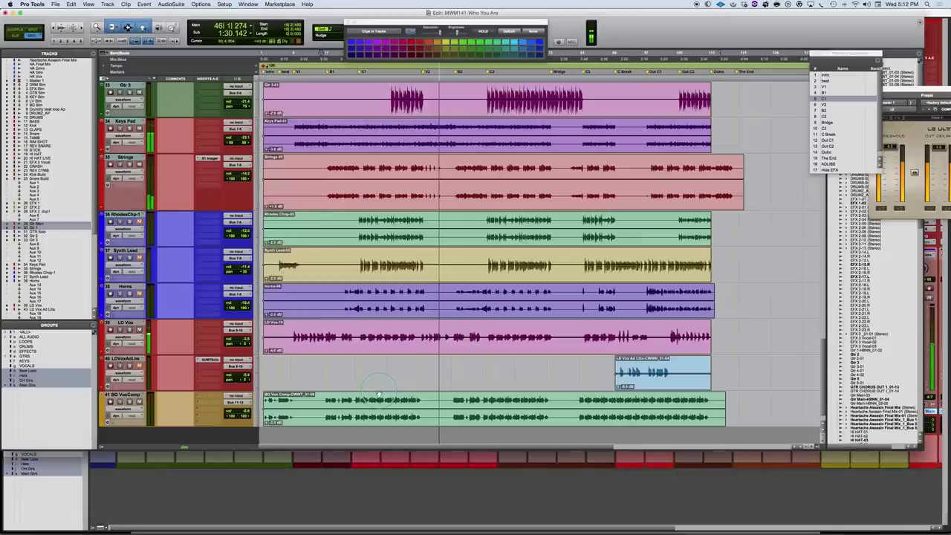
Stop playback, bring the Crunchy beat loop and drum tracks into view, and replay from bar 17
key(space)
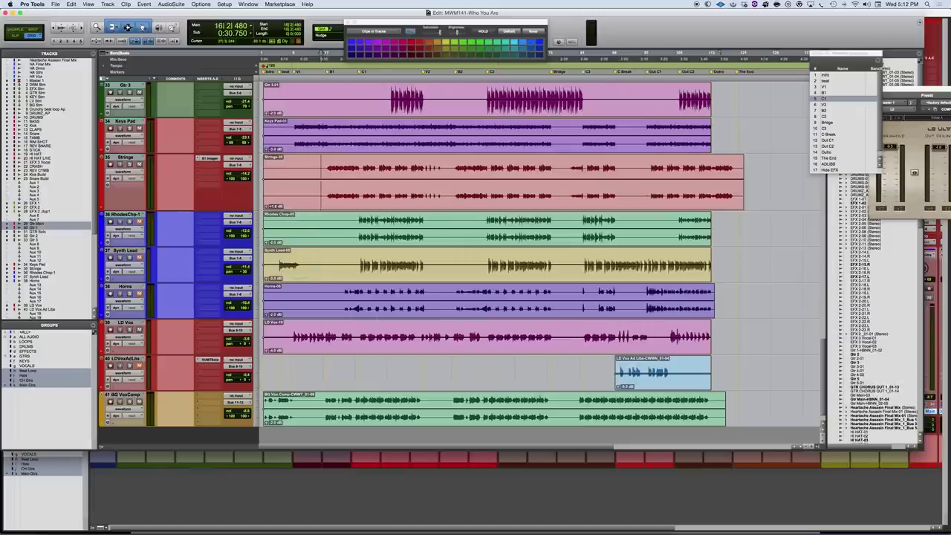
scroll(302, 255, up, 15)
scroll(303, 255, down, 3)
scroll(253, 227, up, 10)
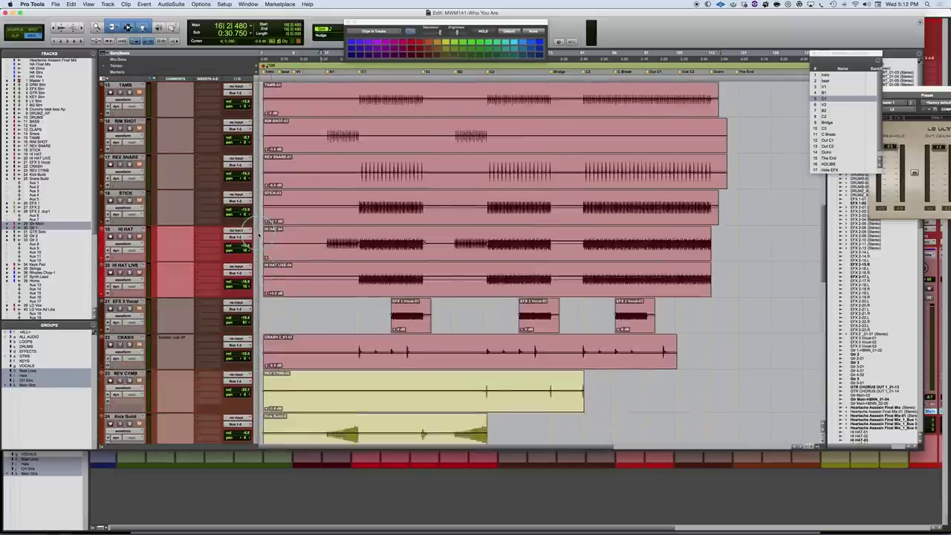
scroll(260, 235, up, 6)
scroll(275, 231, up, 5)
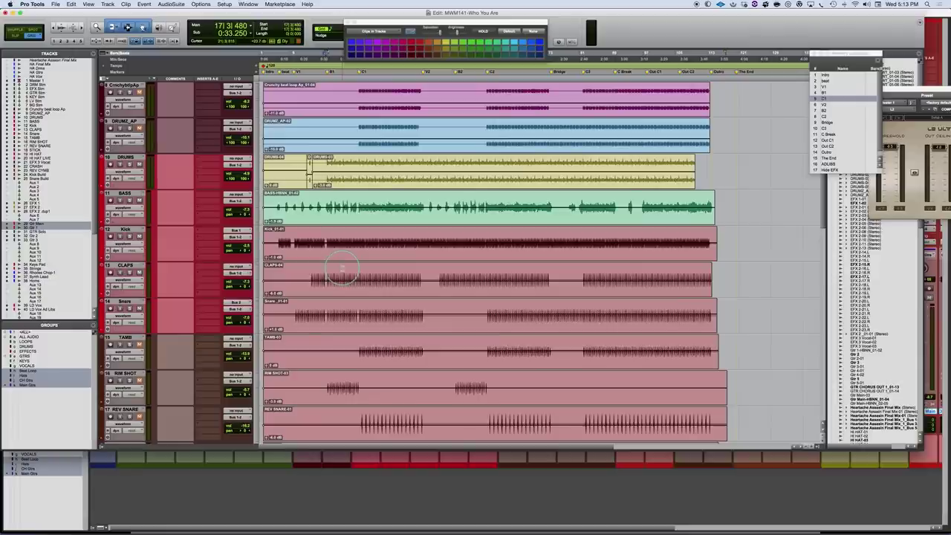
key(space)
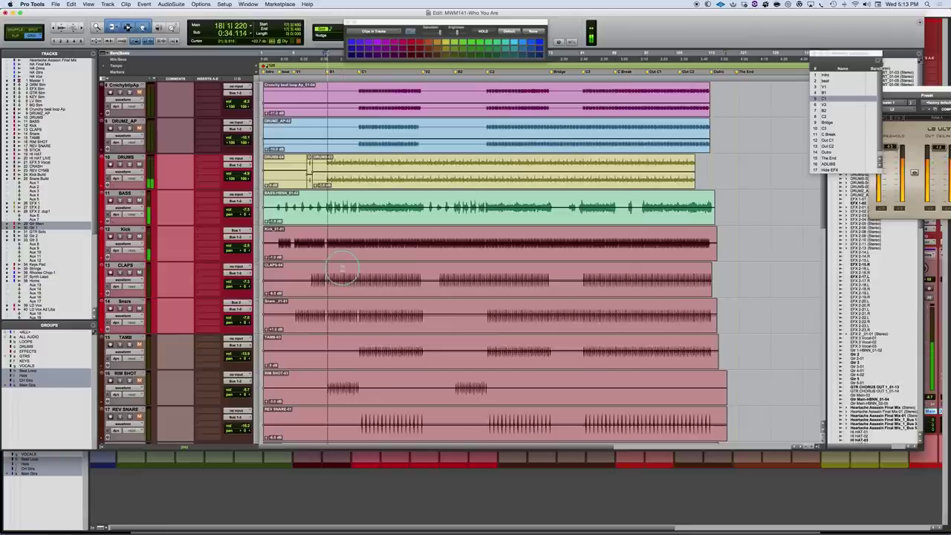